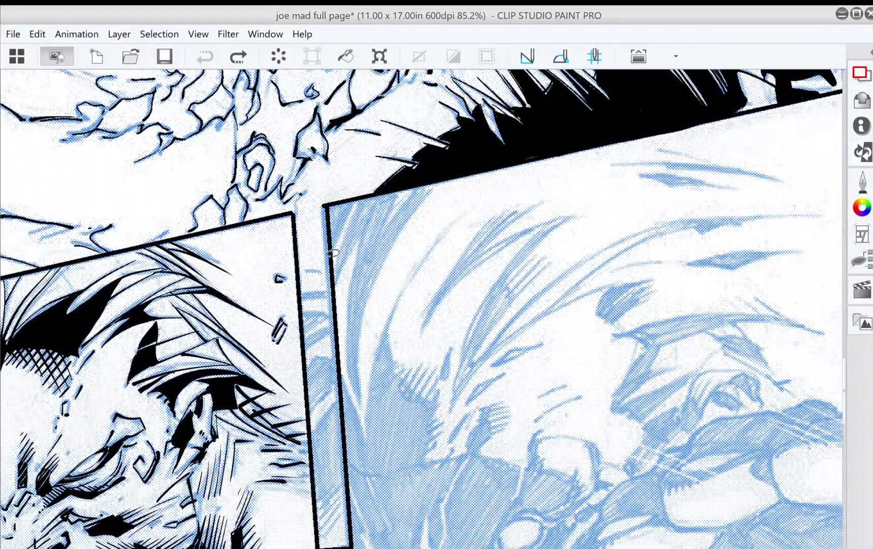
# - Fill the dark hair strands in the right-hand panel's upper-left corner with solid black using the Lasso fill sub tool
pyautogui.moveTo(354, 201); pyautogui.dragTo(332, 254)
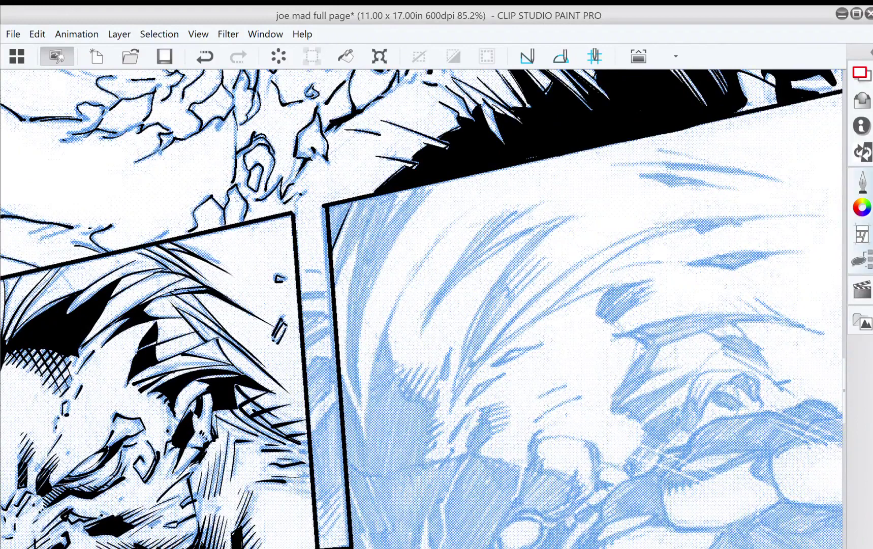
pyautogui.click(860, 260)
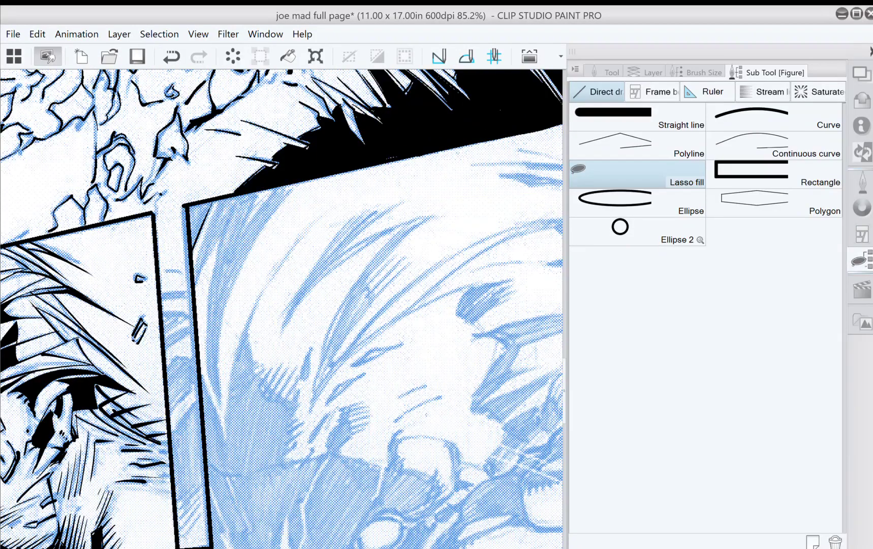
pyautogui.click(860, 260)
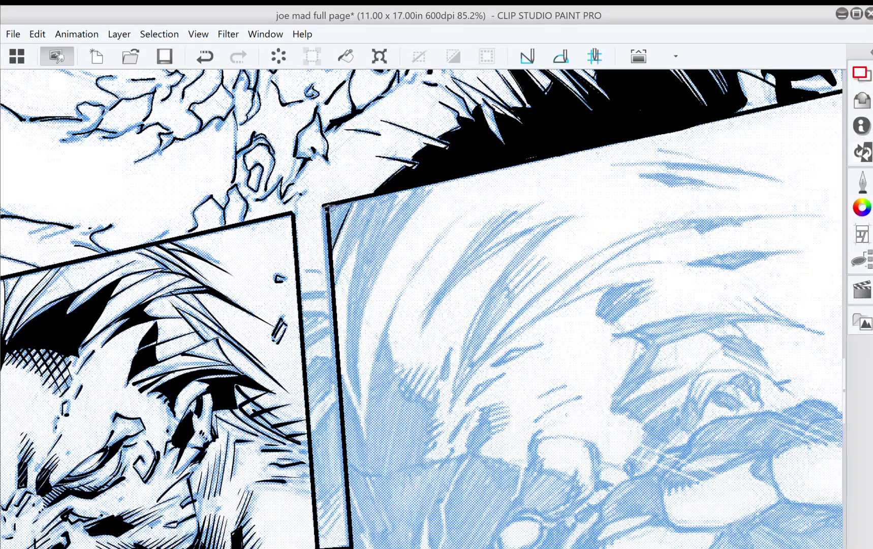
pyautogui.moveTo(328, 206)
pyautogui.mouseDown()
pyautogui.moveTo(345, 272)
pyautogui.moveTo(337, 286)
pyautogui.moveTo(363, 223)
pyautogui.moveTo(346, 313)
pyautogui.moveTo(351, 380)
pyautogui.moveTo(363, 403)
pyautogui.moveTo(363, 342)
pyautogui.moveTo(399, 193)
pyautogui.moveTo(362, 198)
pyautogui.moveTo(359, 226)
pyautogui.mouseUp()
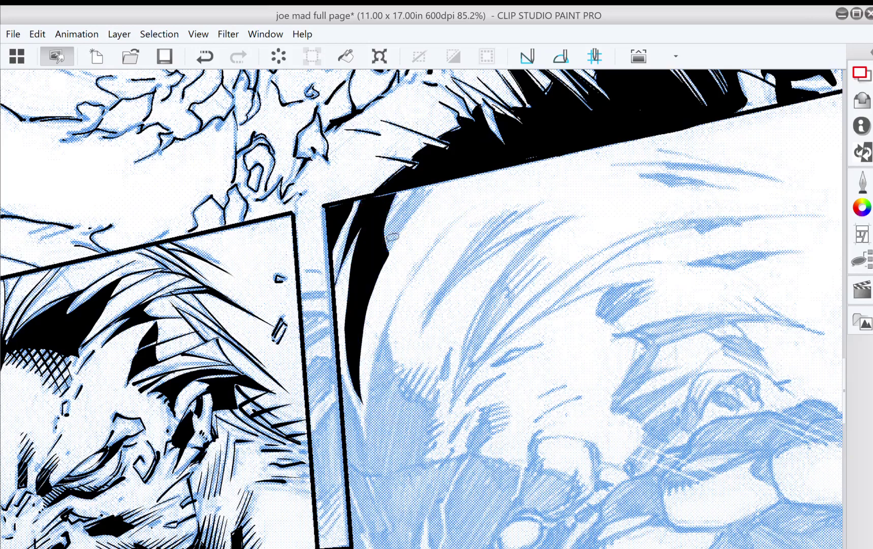
pyautogui.moveTo(439, 185); pyautogui.dragTo(381, 265)
# - Lasso-fill the hair shadow down the panel's left border and the pointed block beside it in black, keeping thin gaps between strands
pyautogui.moveTo(400, 312); pyautogui.dragTo(361, 169)
pyautogui.moveTo(305, 237)
pyautogui.mouseDown()
pyautogui.moveTo(326, 287)
pyautogui.moveTo(321, 323)
pyautogui.moveTo(308, 315)
pyautogui.moveTo(302, 230)
pyautogui.mouseUp()
pyautogui.moveTo(336, 275); pyautogui.dragTo(306, 321)
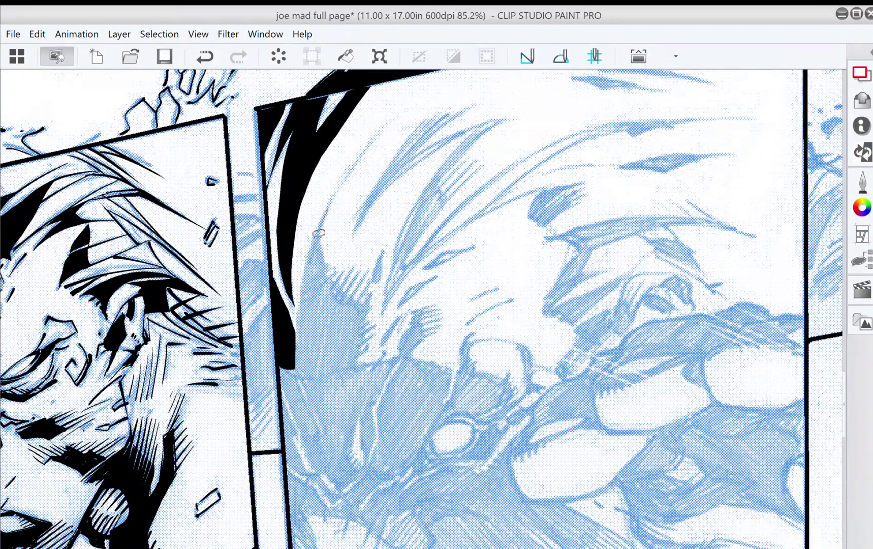
pyautogui.moveTo(307, 375)
pyautogui.mouseDown()
pyautogui.moveTo(351, 360)
pyautogui.moveTo(357, 305)
pyautogui.moveTo(334, 290)
pyautogui.moveTo(321, 226)
pyautogui.moveTo(351, 144)
pyautogui.mouseUp()
pyautogui.scroll(-5, 333, 186)
pyautogui.moveTo(270, 296)
pyautogui.mouseDown()
pyautogui.moveTo(279, 335)
pyautogui.moveTo(253, 314)
pyautogui.moveTo(252, 249)
pyautogui.mouseUp()
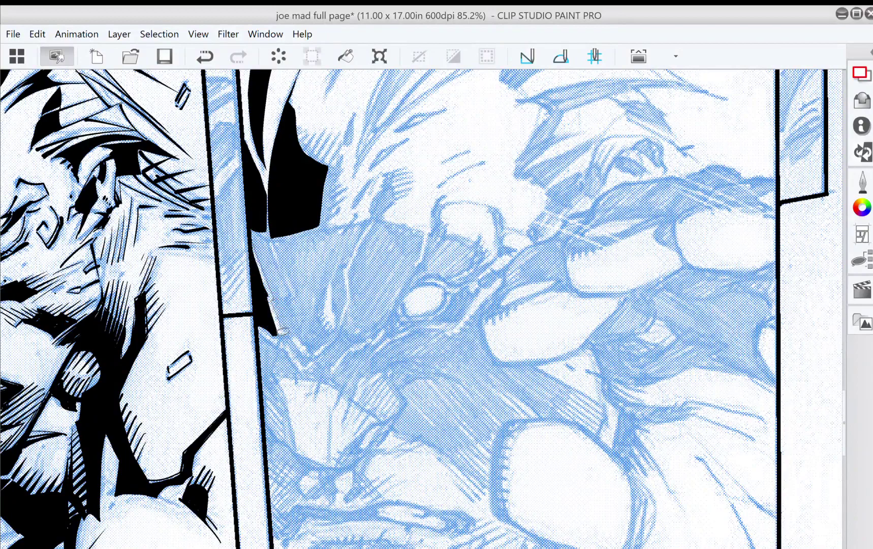
# - Fill the shadow segments between the thin light crack lines at the left of the face with black
pyautogui.moveTo(294, 336)
pyautogui.mouseDown()
pyautogui.moveTo(269, 245)
pyautogui.moveTo(251, 233)
pyautogui.moveTo(279, 257)
pyautogui.moveTo(299, 306)
pyautogui.moveTo(295, 332)
pyautogui.moveTo(310, 351)
pyautogui.moveTo(322, 338)
pyautogui.moveTo(326, 256)
pyautogui.moveTo(322, 232)
pyautogui.moveTo(272, 241)
pyautogui.mouseUp()
pyautogui.moveTo(330, 245); pyautogui.dragTo(293, 224)
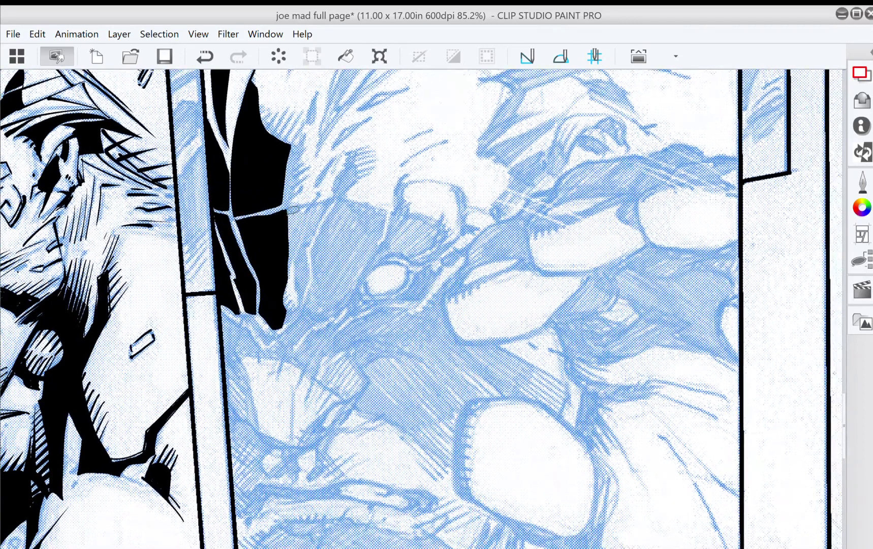
pyautogui.moveTo(297, 263)
pyautogui.mouseDown()
pyautogui.moveTo(303, 306)
pyautogui.moveTo(306, 251)
pyautogui.moveTo(332, 202)
pyautogui.moveTo(289, 213)
pyautogui.mouseUp()
pyautogui.moveTo(290, 152)
pyautogui.mouseDown()
pyautogui.moveTo(304, 227)
pyautogui.moveTo(299, 284)
pyautogui.moveTo(304, 223)
pyautogui.moveTo(314, 213)
pyautogui.mouseUp()
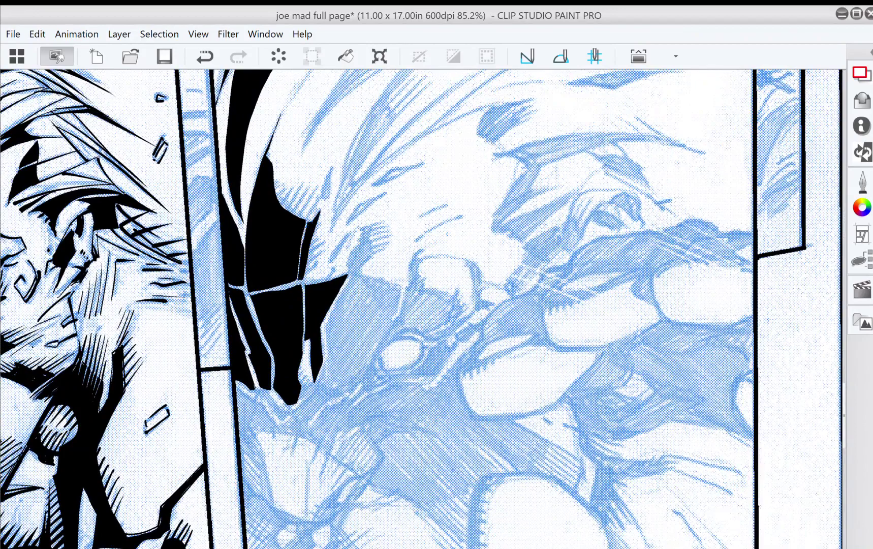
# - Black in the small spiked shadow above the cracked area and the large shadow block reaching toward the round eye
pyautogui.scroll(5, 314, 213)
pyautogui.moveTo(399, 463); pyautogui.dragTo(430, 323)
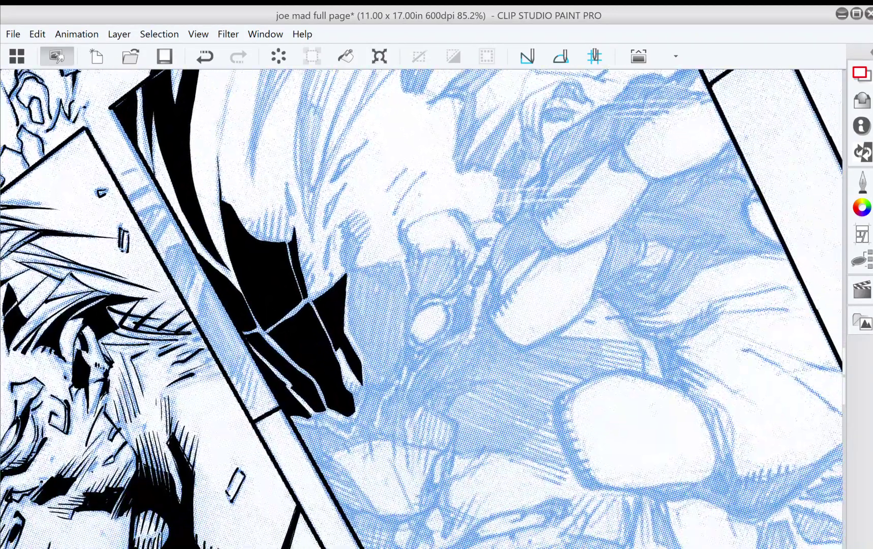
pyautogui.moveTo(361, 243)
pyautogui.mouseDown()
pyautogui.moveTo(349, 279)
pyautogui.moveTo(337, 262)
pyautogui.moveTo(340, 223)
pyautogui.moveTo(354, 219)
pyautogui.mouseUp()
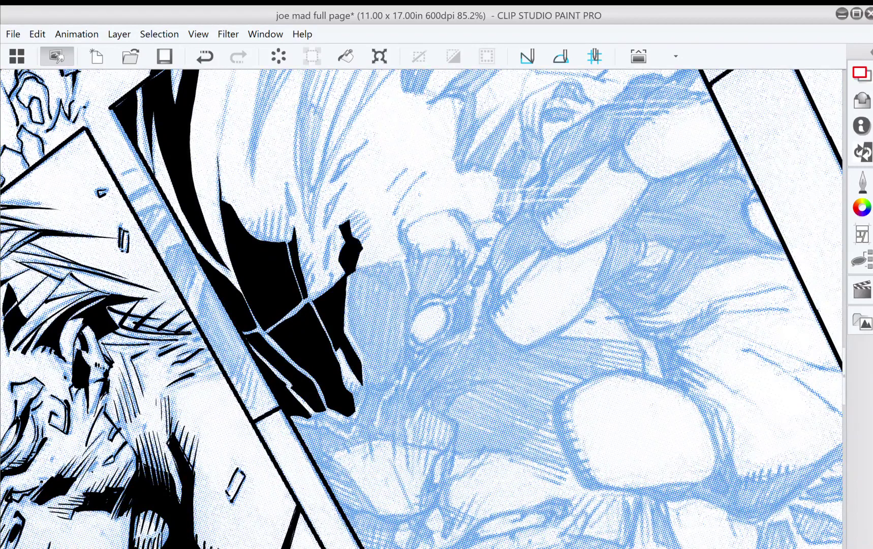
pyautogui.scroll(-4, 337, 231)
pyautogui.moveTo(317, 187)
pyautogui.mouseDown()
pyautogui.moveTo(315, 240)
pyautogui.moveTo(334, 287)
pyautogui.moveTo(325, 332)
pyautogui.mouseUp()
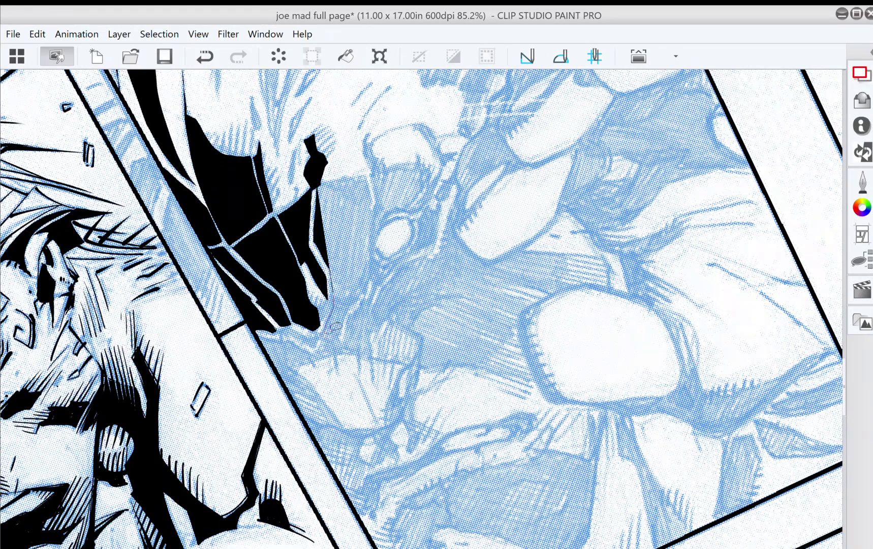
pyautogui.moveTo(351, 301); pyautogui.dragTo(367, 276)
pyautogui.moveTo(373, 226)
pyautogui.mouseDown()
pyautogui.moveTo(367, 177)
pyautogui.moveTo(335, 183)
pyautogui.moveTo(260, 210)
pyautogui.moveTo(256, 263)
pyautogui.mouseUp()
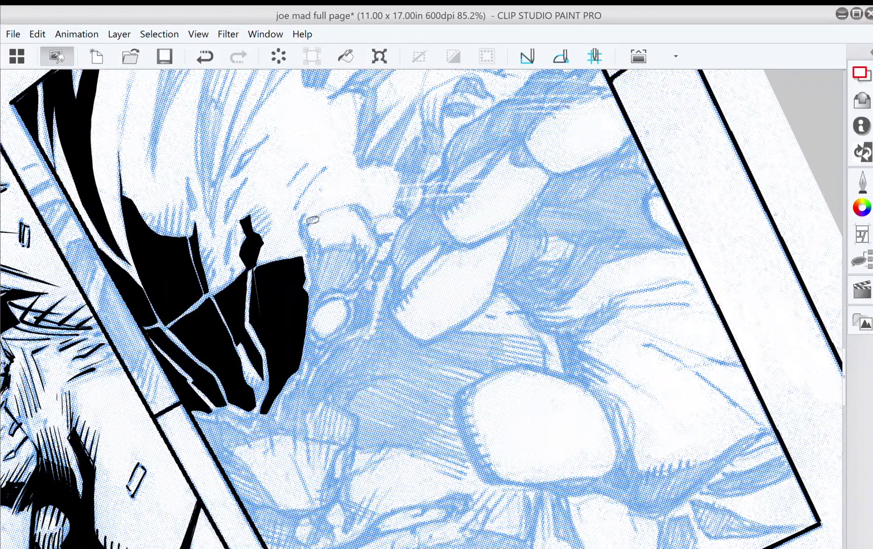
# - Fill the shadow block above the round eye and the small spike next to it with black
pyautogui.moveTo(313, 261)
pyautogui.mouseDown()
pyautogui.moveTo(313, 330)
pyautogui.moveTo(331, 294)
pyautogui.mouseUp()
pyautogui.moveTo(364, 253); pyautogui.dragTo(310, 259)
pyautogui.moveTo(335, 296)
pyautogui.mouseDown()
pyautogui.moveTo(309, 258)
pyautogui.moveTo(303, 187)
pyautogui.moveTo(380, 94)
pyautogui.moveTo(559, 166)
pyautogui.moveTo(570, 173)
pyautogui.moveTo(569, 196)
pyautogui.mouseUp()
pyautogui.moveTo(299, 220)
pyautogui.mouseDown()
pyautogui.moveTo(324, 277)
pyautogui.moveTo(316, 287)
pyautogui.moveTo(278, 259)
pyautogui.moveTo(300, 216)
pyautogui.mouseUp()
pyautogui.moveTo(300, 288)
pyautogui.mouseDown()
pyautogui.moveTo(302, 218)
pyautogui.moveTo(323, 194)
pyautogui.moveTo(326, 204)
pyautogui.moveTo(245, 169)
pyautogui.moveTo(288, 154)
pyautogui.mouseUp()
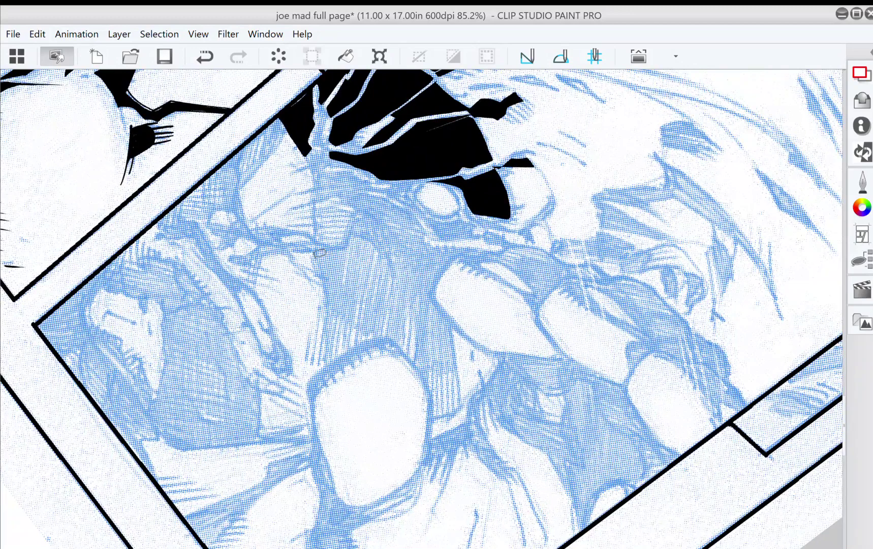
# - Fill the large shadow between the face and the big oval shape, plus the ring-shaped shadow near the panel's bottom, leaving its centre open
pyautogui.moveTo(316, 250)
pyautogui.mouseDown()
pyautogui.moveTo(329, 314)
pyautogui.moveTo(402, 349)
pyautogui.moveTo(421, 378)
pyautogui.moveTo(455, 369)
pyautogui.moveTo(455, 330)
pyautogui.mouseUp()
pyautogui.moveTo(436, 289)
pyautogui.mouseDown()
pyautogui.moveTo(455, 262)
pyautogui.moveTo(394, 211)
pyautogui.moveTo(359, 211)
pyautogui.moveTo(339, 248)
pyautogui.mouseUp()
pyautogui.moveTo(421, 377); pyautogui.dragTo(425, 382)
pyautogui.moveTo(349, 296)
pyautogui.mouseDown()
pyautogui.moveTo(275, 195)
pyautogui.moveTo(474, 228)
pyautogui.moveTo(459, 264)
pyautogui.mouseUp()
pyautogui.moveTo(294, 329)
pyautogui.mouseDown()
pyautogui.moveTo(286, 365)
pyautogui.moveTo(258, 375)
pyautogui.moveTo(270, 350)
pyautogui.moveTo(269, 267)
pyautogui.moveTo(282, 261)
pyautogui.moveTo(313, 300)
pyautogui.moveTo(295, 324)
pyautogui.moveTo(292, 357)
pyautogui.moveTo(315, 390)
pyautogui.moveTo(333, 392)
pyautogui.moveTo(337, 350)
pyautogui.moveTo(326, 331)
pyautogui.moveTo(293, 321)
pyautogui.moveTo(317, 291)
pyautogui.moveTo(352, 336)
pyautogui.moveTo(357, 411)
pyautogui.moveTo(294, 419)
pyautogui.moveTo(258, 375)
pyautogui.mouseUp()
# - Lasso-fill the narrow shadows beside the ring-shaped area and the dark strips along the panel's lower-left corner in black
pyautogui.scroll(-2, 264, 368)
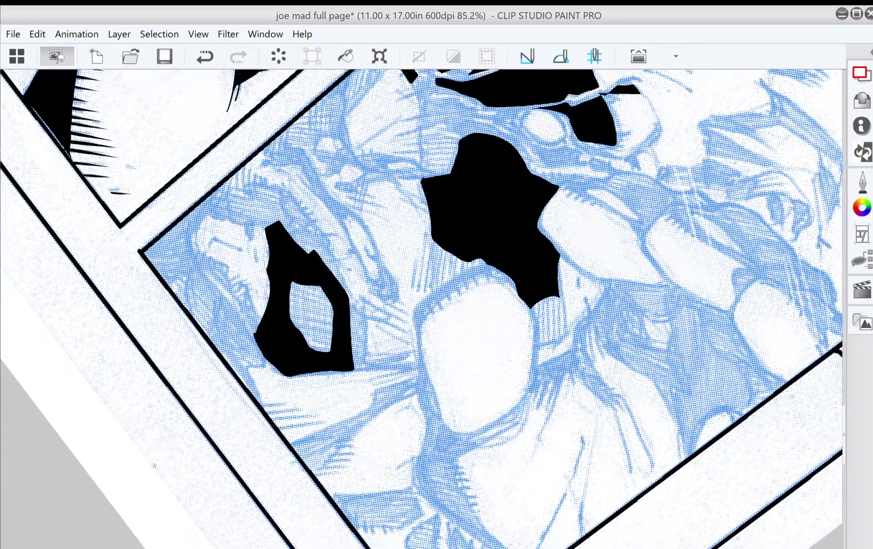
pyautogui.moveTo(254, 333); pyautogui.dragTo(273, 294)
pyautogui.moveTo(256, 216)
pyautogui.mouseDown()
pyautogui.moveTo(283, 297)
pyautogui.moveTo(271, 239)
pyautogui.moveTo(252, 213)
pyautogui.mouseUp()
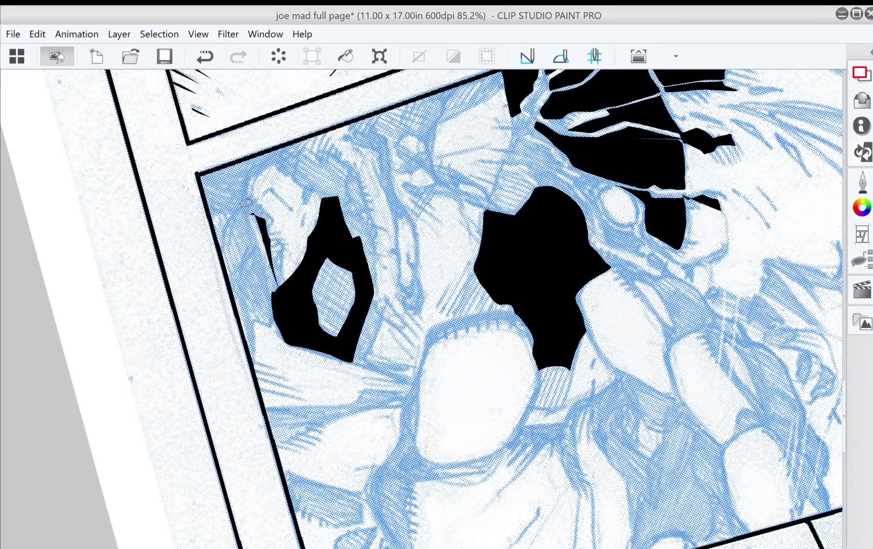
pyautogui.moveTo(273, 296)
pyautogui.mouseDown()
pyautogui.moveTo(250, 264)
pyautogui.moveTo(256, 359)
pyautogui.moveTo(237, 325)
pyautogui.moveTo(233, 282)
pyautogui.moveTo(260, 242)
pyautogui.moveTo(257, 322)
pyautogui.mouseUp()
pyautogui.moveTo(264, 281)
pyautogui.mouseDown()
pyautogui.moveTo(277, 313)
pyautogui.moveTo(239, 326)
pyautogui.moveTo(295, 244)
pyautogui.moveTo(277, 234)
pyautogui.moveTo(221, 252)
pyautogui.moveTo(240, 303)
pyautogui.mouseUp()
pyautogui.moveTo(325, 285)
pyautogui.mouseDown()
pyautogui.moveTo(253, 323)
pyautogui.moveTo(356, 466)
pyautogui.mouseUp()
pyautogui.moveTo(448, 224); pyautogui.dragTo(304, 423)
pyautogui.moveTo(254, 326); pyautogui.dragTo(297, 423)
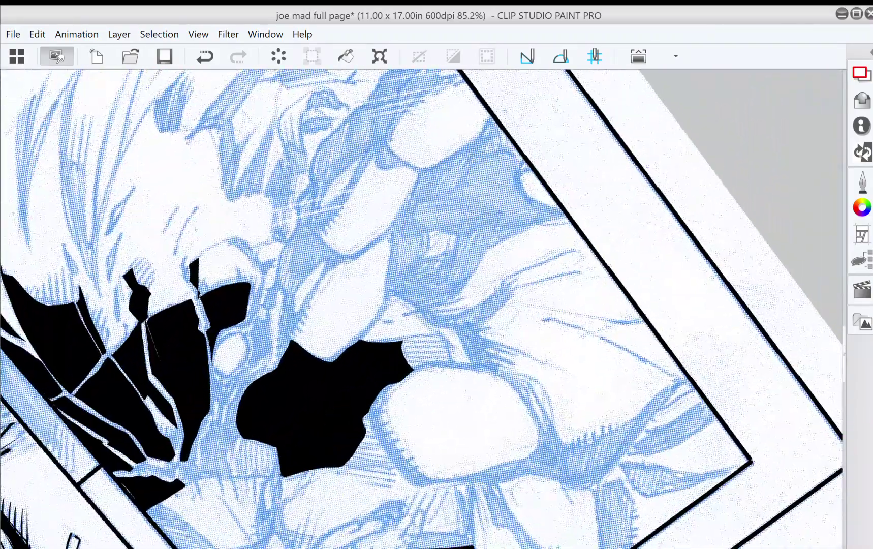
# - Black in the small shadow block between the finger shapes and ink the thin curved contour running up from it
pyautogui.moveTo(292, 237)
pyautogui.mouseDown()
pyautogui.moveTo(287, 276)
pyautogui.moveTo(302, 291)
pyautogui.moveTo(330, 257)
pyautogui.moveTo(304, 229)
pyautogui.mouseUp()
pyautogui.moveTo(319, 165); pyautogui.dragTo(322, 146)
pyautogui.moveTo(313, 227)
pyautogui.mouseDown()
pyautogui.moveTo(316, 197)
pyautogui.moveTo(315, 224)
pyautogui.mouseUp()
pyautogui.moveTo(340, 73)
pyautogui.mouseDown()
pyautogui.moveTo(324, 133)
pyautogui.moveTo(356, 189)
pyautogui.mouseUp()
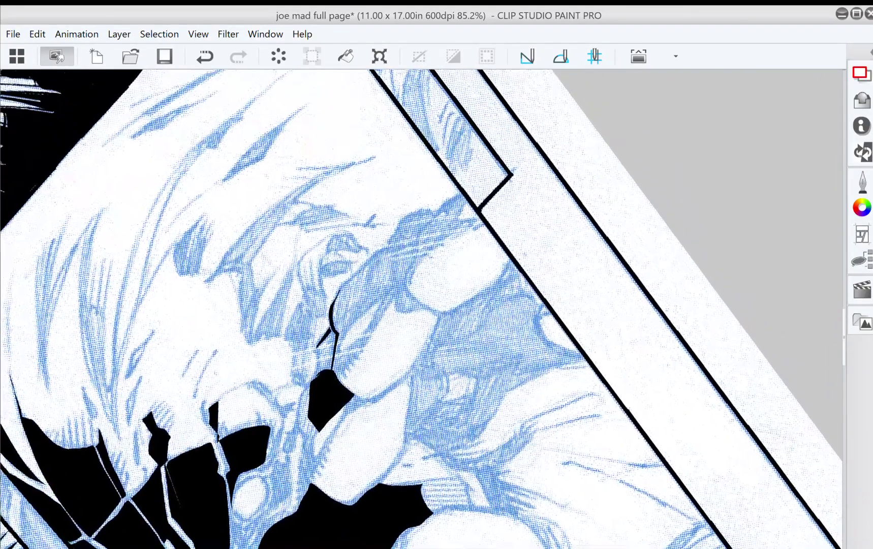
pyautogui.moveTo(361, 223)
pyautogui.mouseDown()
pyautogui.moveTo(317, 291)
pyautogui.moveTo(314, 269)
pyautogui.mouseUp()
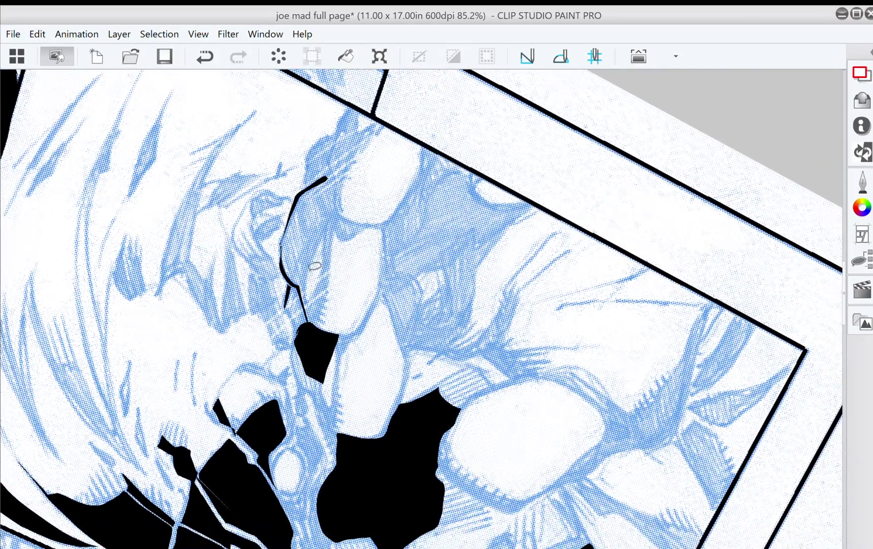
# - Fill the pointed wedges beside the middle finger shape and the shadow blocks reaching the panel's right border with black
pyautogui.moveTo(298, 273)
pyautogui.mouseDown()
pyautogui.moveTo(337, 202)
pyautogui.moveTo(327, 290)
pyautogui.moveTo(324, 236)
pyautogui.moveTo(306, 277)
pyautogui.moveTo(309, 312)
pyautogui.mouseUp()
pyautogui.moveTo(299, 277); pyautogui.dragTo(298, 274)
pyautogui.scroll(4, 299, 278)
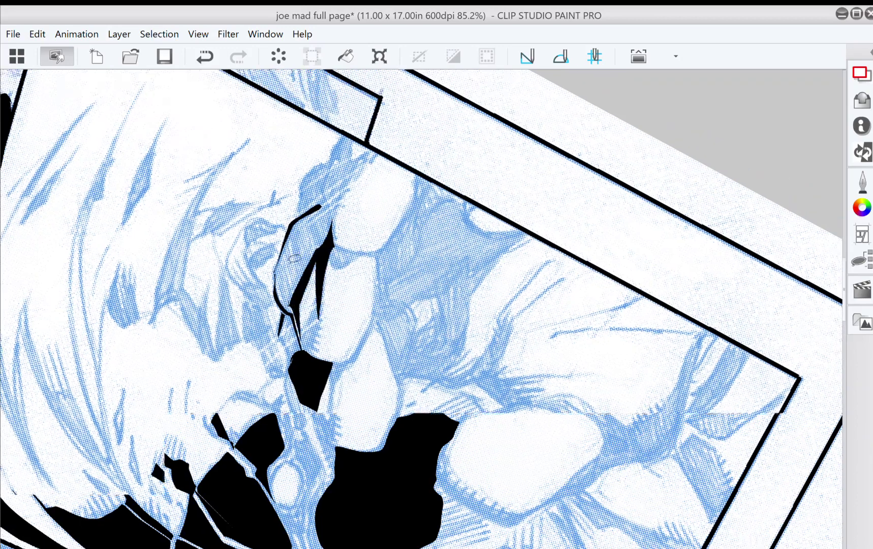
pyautogui.moveTo(329, 268)
pyautogui.mouseDown()
pyautogui.moveTo(348, 231)
pyautogui.moveTo(318, 251)
pyautogui.moveTo(311, 283)
pyautogui.mouseUp()
pyautogui.scroll(3, 311, 283)
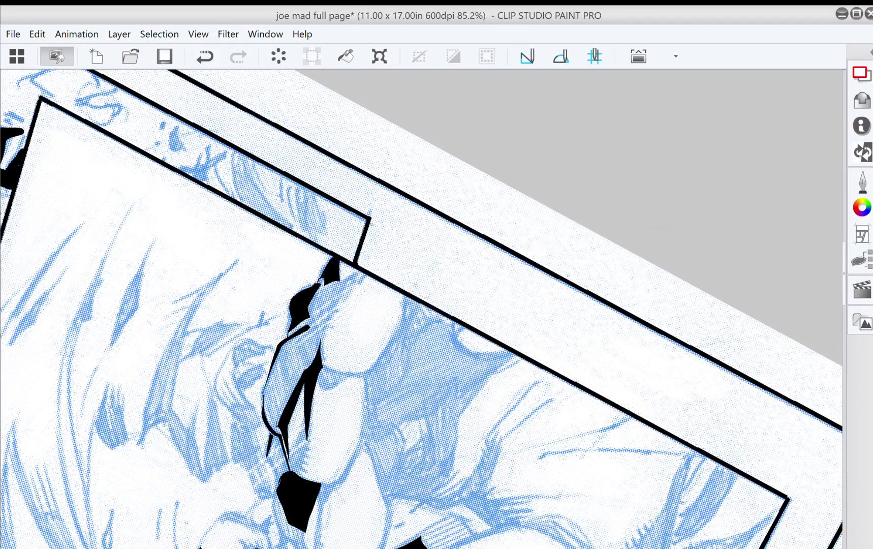
# - Lasso-fill the shadow beneath the finger shapes and the thin black contours along their undersides up to the panel's right border
pyautogui.scroll(-8, 325, 286)
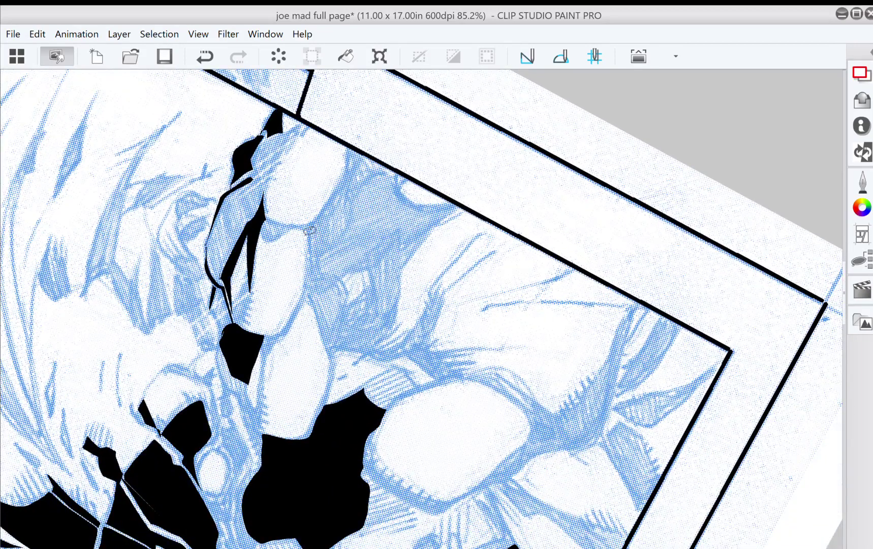
pyautogui.moveTo(309, 234); pyautogui.dragTo(306, 291)
pyautogui.scroll(3, 309, 254)
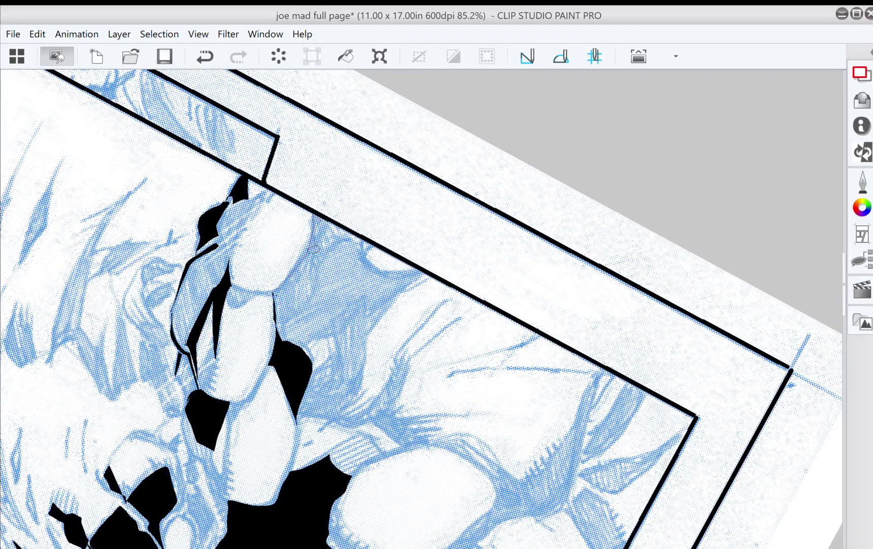
pyautogui.scroll(-4, 314, 248)
pyautogui.moveTo(655, 316); pyautogui.dragTo(629, 125)
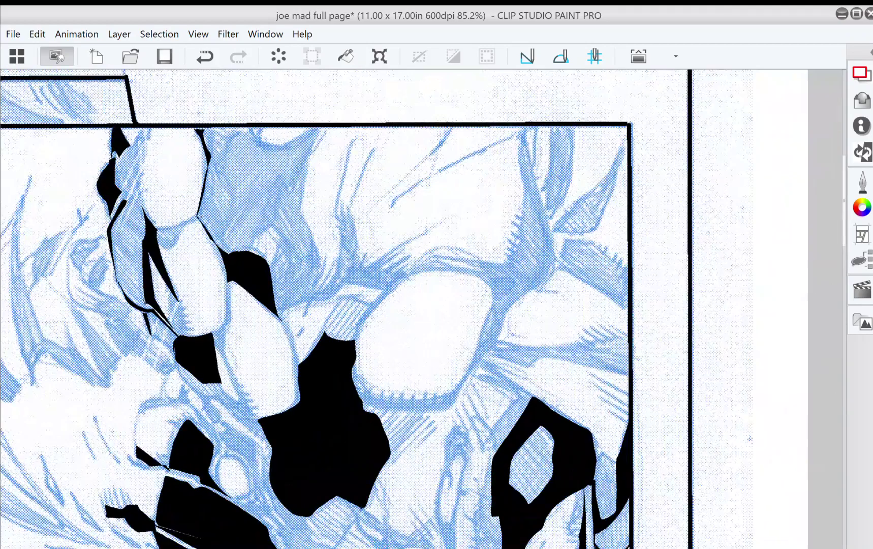
pyautogui.moveTo(284, 321)
pyautogui.mouseDown()
pyautogui.moveTo(300, 378)
pyautogui.moveTo(302, 359)
pyautogui.moveTo(268, 265)
pyautogui.mouseUp()
pyautogui.scroll(-1, 286, 319)
pyautogui.moveTo(630, 244); pyautogui.dragTo(321, 507)
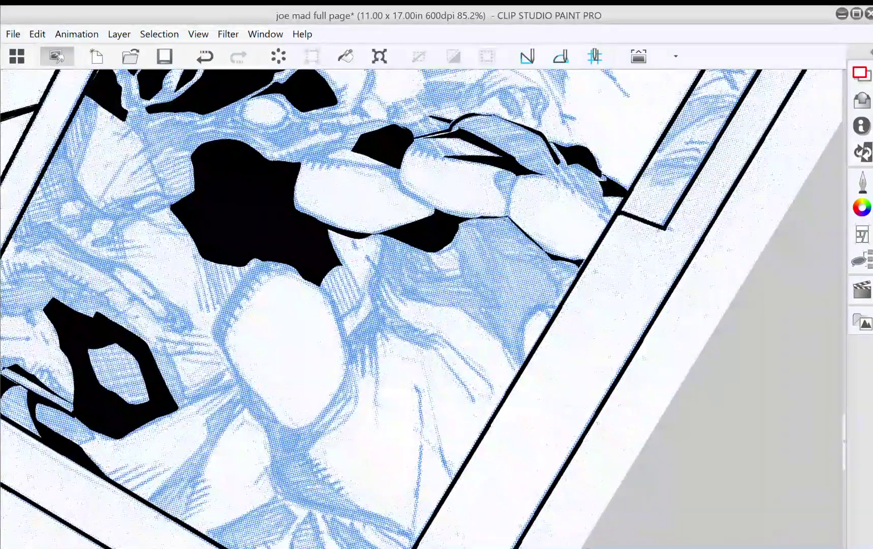
# - Fill the shadow blocks next to the finger underside with black, extending them along the folds toward the panel's right border
pyautogui.moveTo(447, 309); pyautogui.dragTo(452, 280)
pyautogui.moveTo(560, 244); pyautogui.dragTo(502, 437)
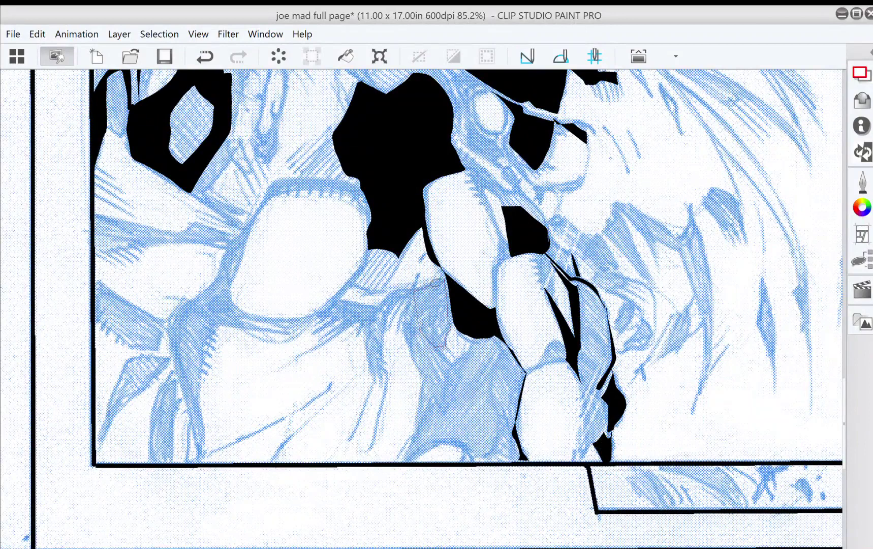
pyautogui.moveTo(431, 286); pyautogui.dragTo(423, 285)
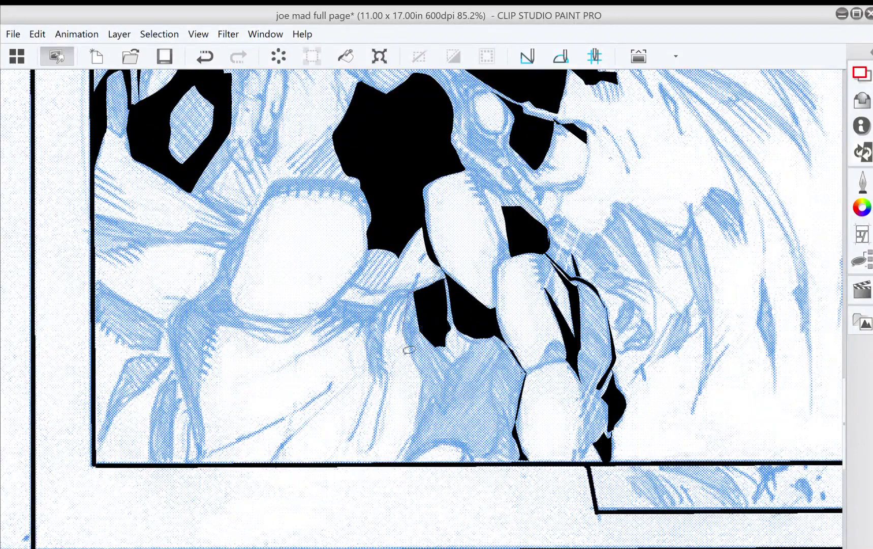
pyautogui.moveTo(431, 381)
pyautogui.mouseDown()
pyautogui.moveTo(437, 343)
pyautogui.moveTo(432, 379)
pyautogui.moveTo(449, 400)
pyautogui.moveTo(442, 409)
pyautogui.moveTo(430, 400)
pyautogui.moveTo(421, 358)
pyautogui.moveTo(427, 392)
pyautogui.moveTo(425, 380)
pyautogui.moveTo(417, 443)
pyautogui.moveTo(431, 393)
pyautogui.moveTo(440, 408)
pyautogui.moveTo(438, 398)
pyautogui.moveTo(420, 436)
pyautogui.moveTo(440, 402)
pyautogui.mouseUp()
pyautogui.moveTo(444, 466)
pyautogui.mouseDown()
pyautogui.moveTo(440, 394)
pyautogui.moveTo(414, 319)
pyautogui.mouseUp()
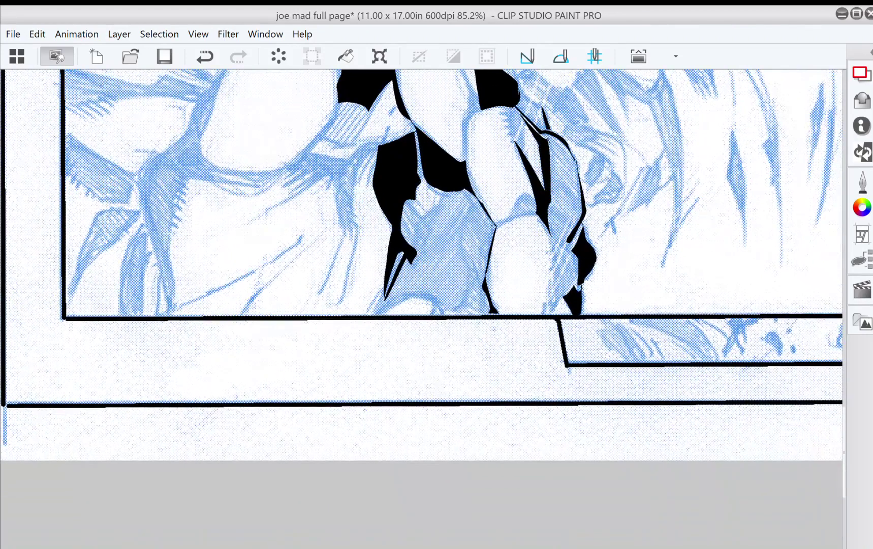
# - Black in the remaining background beneath the finger shapes up to the panel border, leaving the small light shapes unfilled
pyautogui.moveTo(387, 288)
pyautogui.mouseDown()
pyautogui.moveTo(376, 319)
pyautogui.moveTo(416, 300)
pyautogui.moveTo(429, 281)
pyautogui.moveTo(412, 253)
pyautogui.mouseUp()
pyautogui.moveTo(419, 261); pyautogui.dragTo(380, 245)
pyautogui.moveTo(390, 289)
pyautogui.mouseDown()
pyautogui.moveTo(410, 299)
pyautogui.moveTo(432, 272)
pyautogui.moveTo(422, 246)
pyautogui.moveTo(378, 254)
pyautogui.mouseUp()
pyautogui.moveTo(422, 279)
pyautogui.mouseDown()
pyautogui.moveTo(451, 275)
pyautogui.moveTo(420, 232)
pyautogui.mouseUp()
pyautogui.moveTo(434, 183)
pyautogui.mouseDown()
pyautogui.moveTo(419, 171)
pyautogui.moveTo(384, 200)
pyautogui.moveTo(366, 187)
pyautogui.moveTo(380, 208)
pyautogui.moveTo(374, 245)
pyautogui.moveTo(382, 226)
pyautogui.mouseUp()
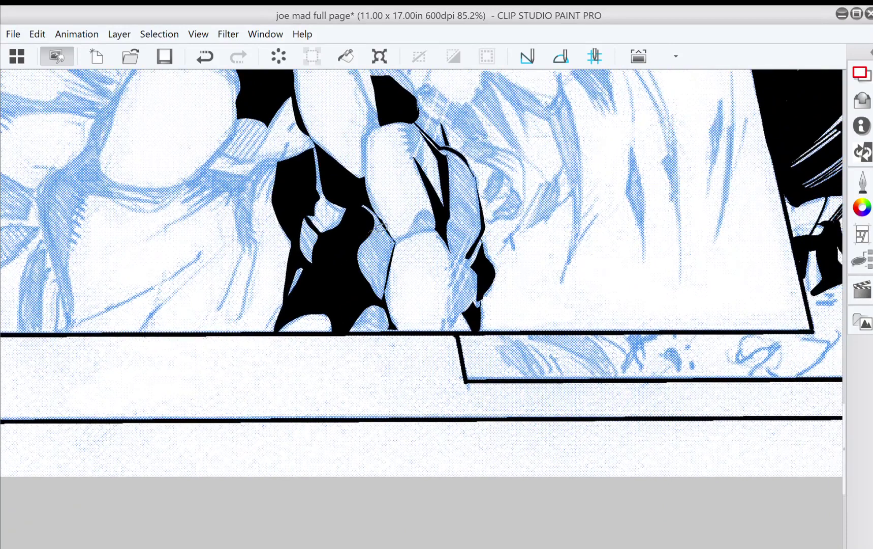
# - Fill the thick shadow contour around the upper, left and lower edges of the large oval shape with black
pyautogui.scroll(4, 376, 208)
pyautogui.hscroll(3, 377, 209)
pyautogui.scroll(-3, 423, 303)
pyautogui.hscroll(1, 423, 304)
pyautogui.scroll(7, 423, 303)
pyautogui.hscroll(-5, 423, 304)
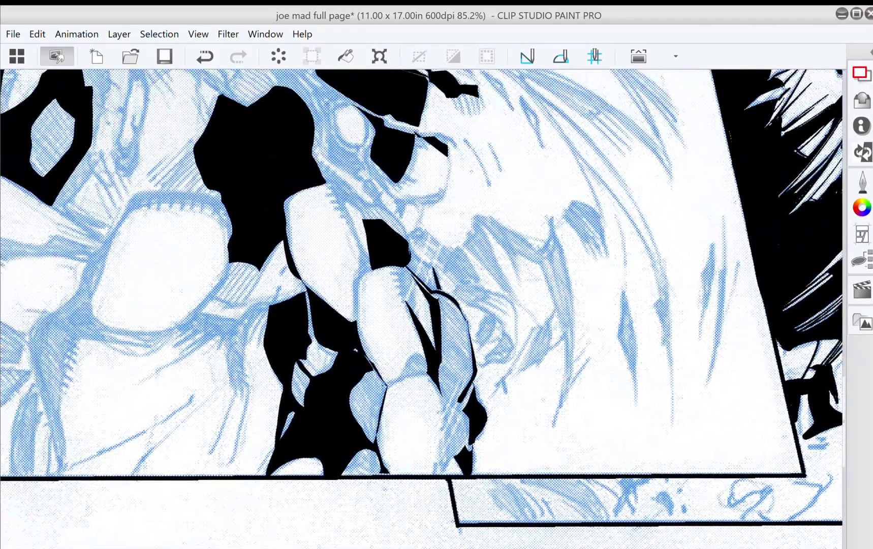
pyautogui.scroll(-6, 423, 304)
pyautogui.hscroll(-5, 423, 304)
pyautogui.scroll(-2, 366, 209)
pyautogui.scroll(-1, 397, 196)
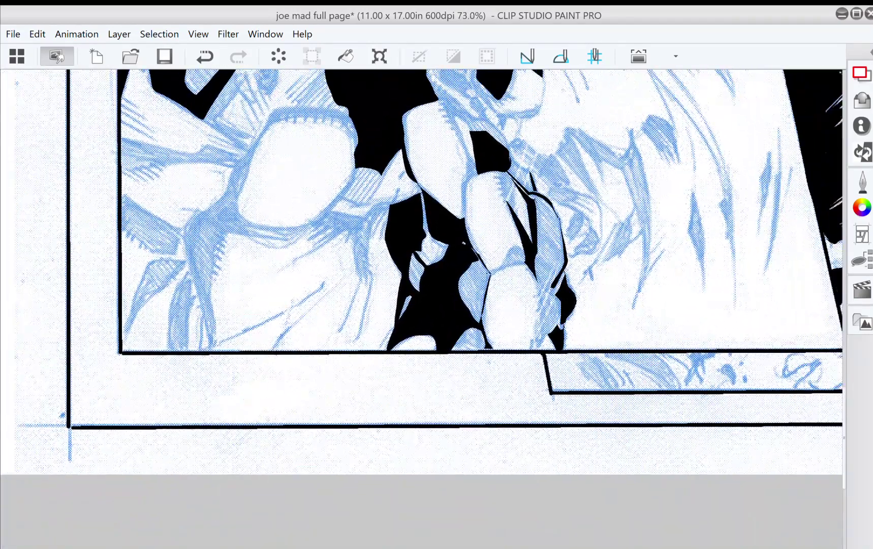
pyautogui.scroll(5, 397, 196)
pyautogui.hscroll(-2, 396, 195)
pyautogui.moveTo(397, 196); pyautogui.dragTo(318, 359)
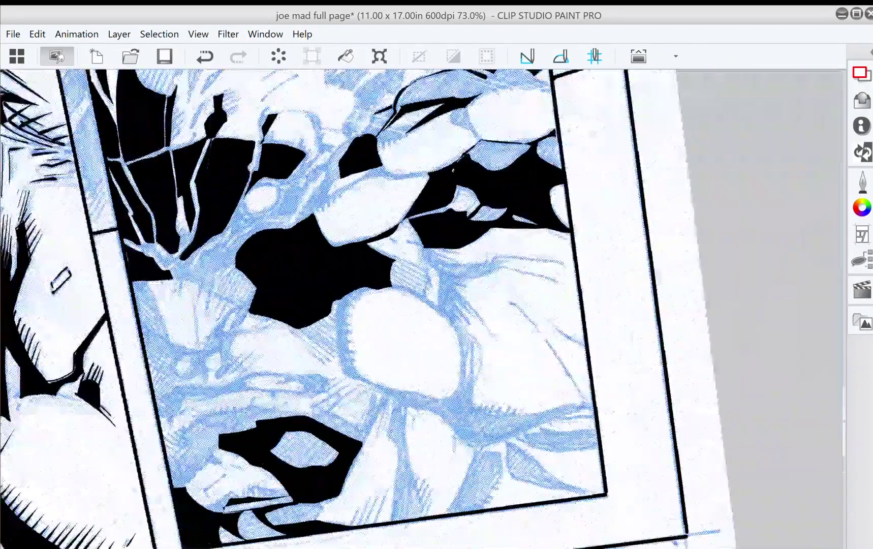
pyautogui.scroll(-1, 423, 309)
pyautogui.hscroll(1, 423, 309)
pyautogui.scroll(-1, 423, 308)
pyautogui.hscroll(1, 423, 309)
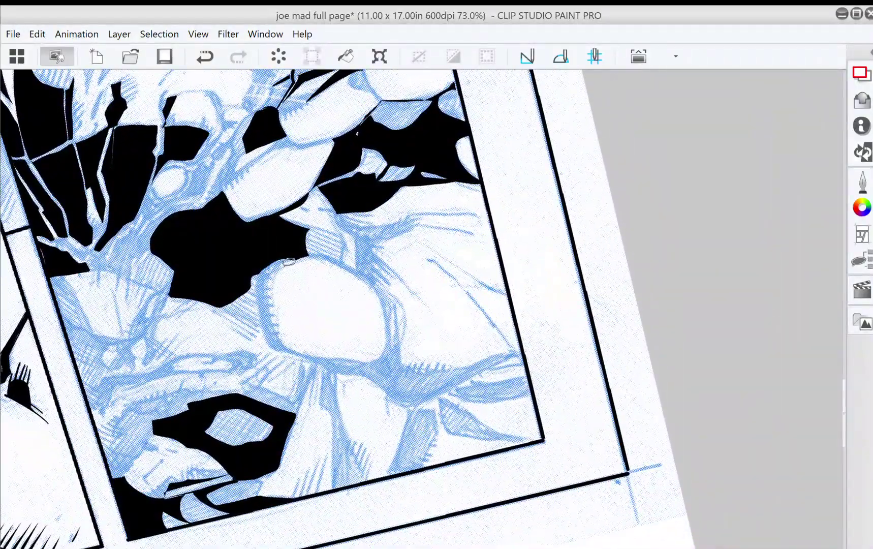
pyautogui.moveTo(288, 263)
pyautogui.mouseDown()
pyautogui.moveTo(267, 279)
pyautogui.moveTo(286, 350)
pyautogui.moveTo(270, 348)
pyautogui.moveTo(256, 287)
pyautogui.moveTo(289, 263)
pyautogui.moveTo(254, 201)
pyautogui.mouseUp()
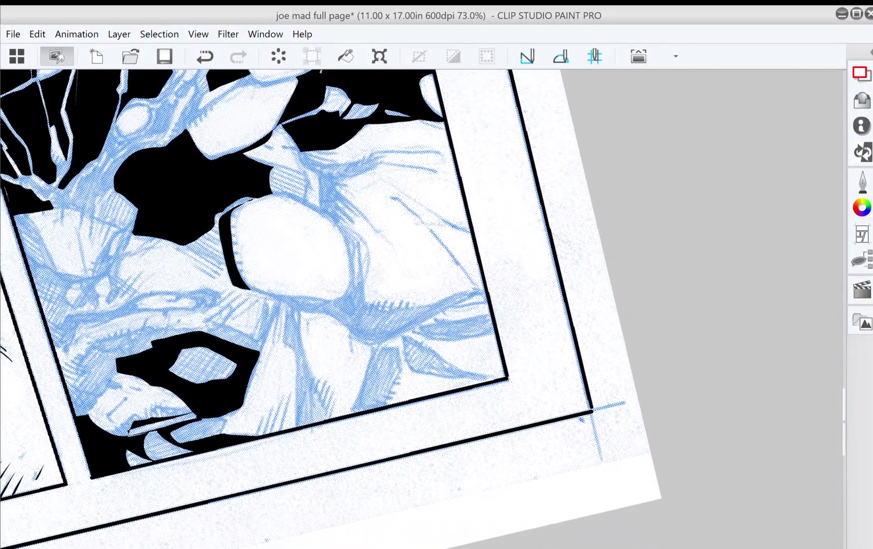
pyautogui.moveTo(341, 231)
pyautogui.mouseDown()
pyautogui.moveTo(350, 288)
pyautogui.moveTo(339, 305)
pyautogui.moveTo(359, 251)
pyautogui.moveTo(351, 305)
pyautogui.moveTo(349, 207)
pyautogui.moveTo(380, 270)
pyautogui.moveTo(371, 316)
pyautogui.mouseUp()
pyautogui.moveTo(341, 207)
pyautogui.mouseDown()
pyautogui.moveTo(350, 292)
pyautogui.moveTo(331, 268)
pyautogui.mouseUp()
pyautogui.moveTo(340, 217)
pyautogui.mouseDown()
pyautogui.moveTo(337, 170)
pyautogui.moveTo(323, 213)
pyautogui.moveTo(318, 203)
pyautogui.moveTo(330, 223)
pyautogui.moveTo(308, 234)
pyautogui.moveTo(305, 216)
pyautogui.mouseUp()
pyautogui.scroll(-5, 340, 213)
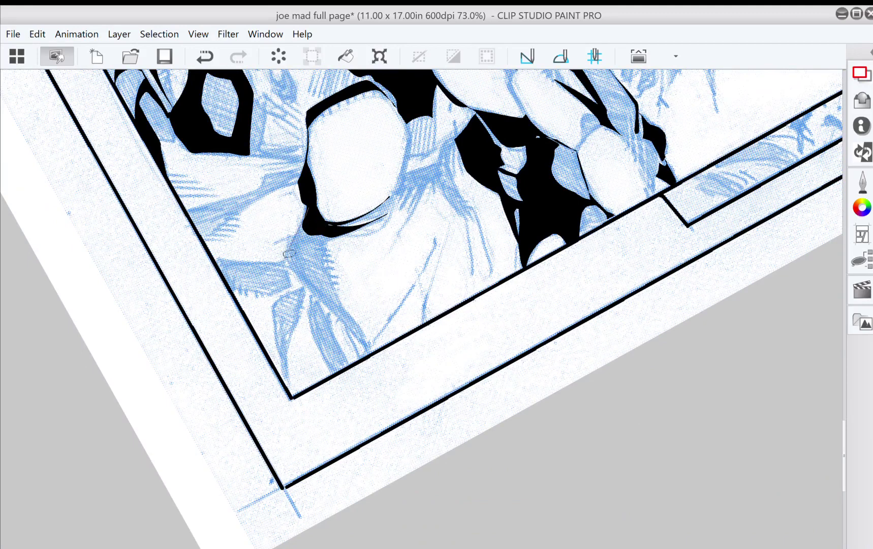
# - Fill the tapering shadow from beneath the large oval to the panel's right border and the thin contour along the oval's right side
pyautogui.moveTo(334, 295)
pyautogui.mouseDown()
pyautogui.moveTo(323, 219)
pyautogui.moveTo(288, 143)
pyautogui.mouseUp()
pyautogui.moveTo(323, 278)
pyautogui.mouseDown()
pyautogui.moveTo(305, 244)
pyautogui.moveTo(315, 213)
pyautogui.moveTo(307, 221)
pyautogui.moveTo(298, 213)
pyautogui.moveTo(337, 275)
pyautogui.mouseUp()
pyautogui.moveTo(299, 236)
pyautogui.mouseDown()
pyautogui.moveTo(298, 216)
pyautogui.moveTo(278, 334)
pyautogui.moveTo(364, 354)
pyautogui.mouseUp()
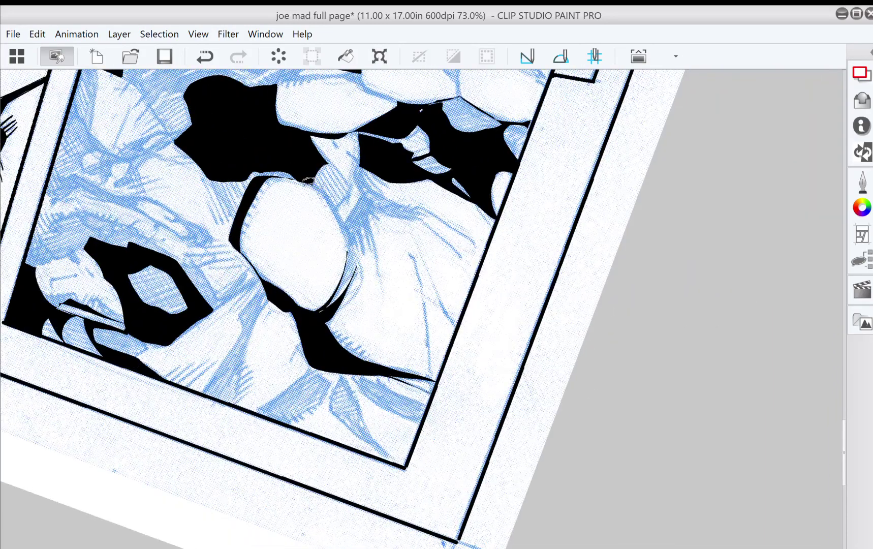
# - Fill the contour around the upper-right edge of the large oval and the branching fold shadow beside it with black
pyautogui.moveTo(308, 166); pyautogui.dragTo(292, 240)
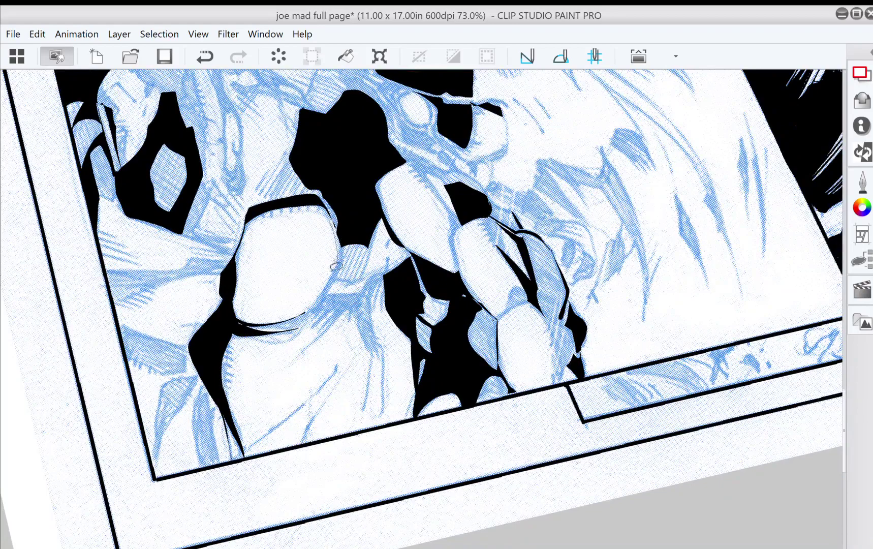
pyautogui.moveTo(309, 318)
pyautogui.mouseDown()
pyautogui.moveTo(343, 256)
pyautogui.moveTo(337, 232)
pyautogui.moveTo(308, 177)
pyautogui.moveTo(260, 206)
pyautogui.mouseUp()
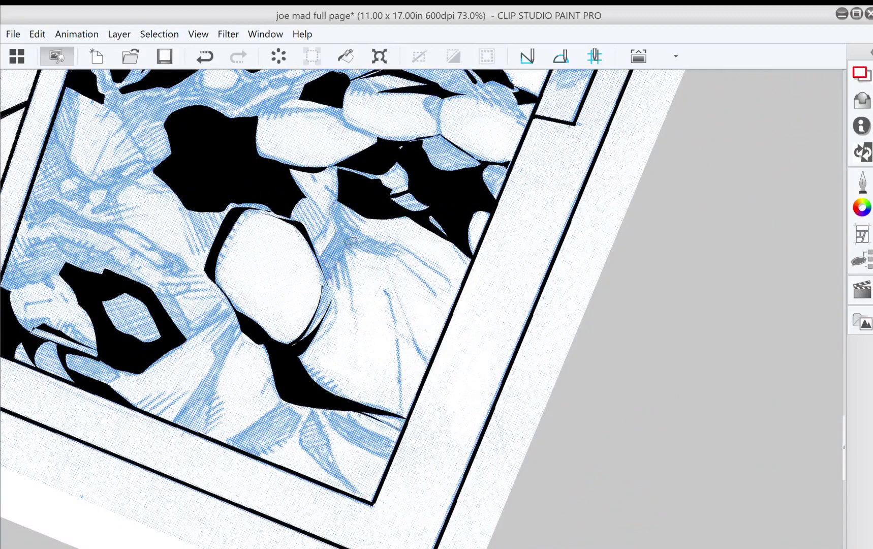
pyautogui.moveTo(336, 203)
pyautogui.mouseDown()
pyautogui.moveTo(374, 259)
pyautogui.moveTo(368, 288)
pyautogui.mouseUp()
pyautogui.moveTo(325, 308)
pyautogui.mouseDown()
pyautogui.moveTo(318, 328)
pyautogui.moveTo(328, 357)
pyautogui.moveTo(337, 310)
pyautogui.moveTo(398, 248)
pyautogui.mouseUp()
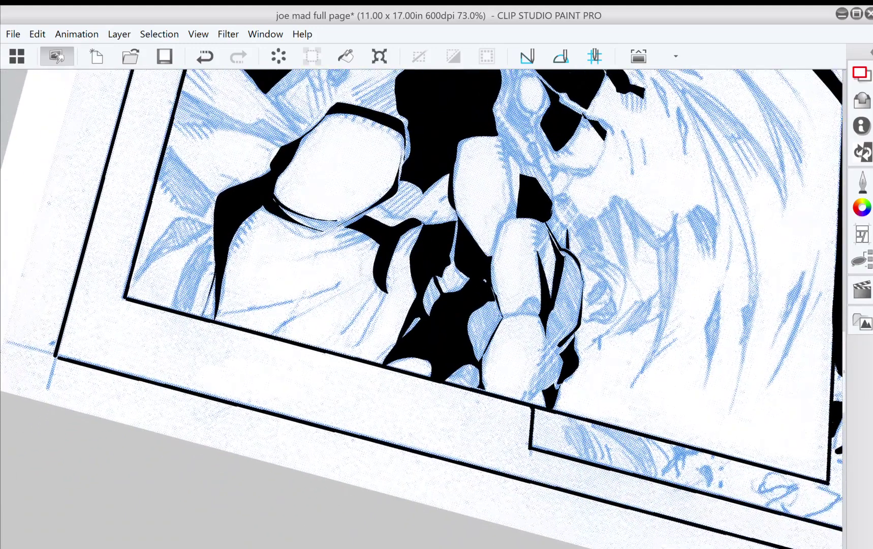
pyautogui.moveTo(444, 216); pyautogui.dragTo(385, 222)
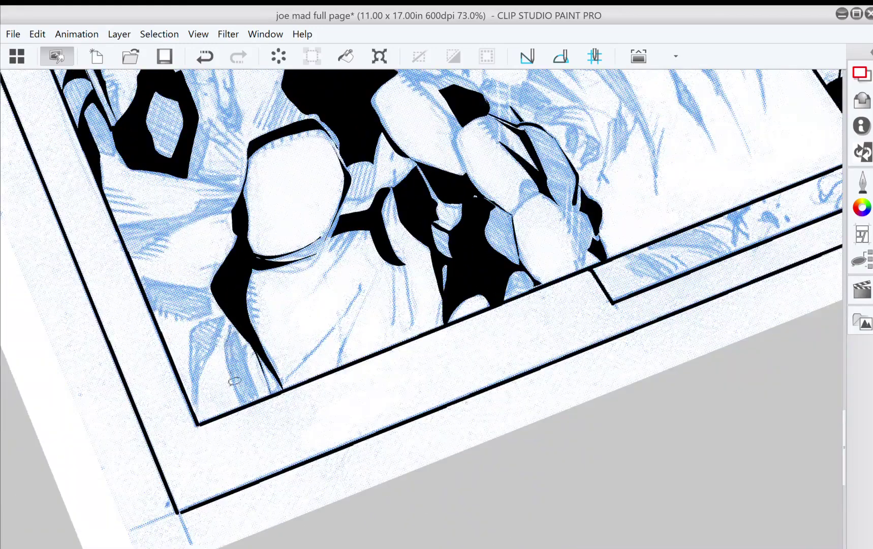
# - Black in the tapering shadows in the panel corner beneath the large oval, leaving the centre of the small leaf shape unfilled
pyautogui.moveTo(248, 358); pyautogui.dragTo(230, 326)
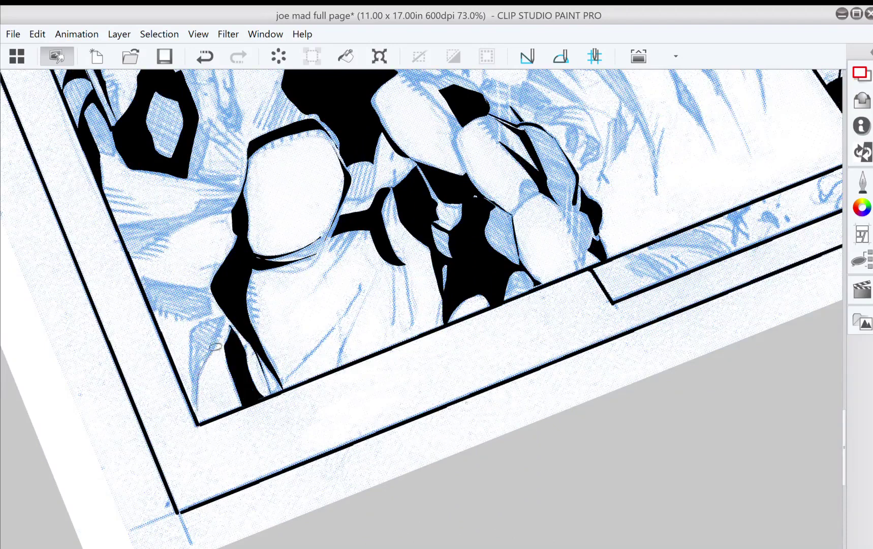
pyautogui.moveTo(210, 356)
pyautogui.mouseDown()
pyautogui.moveTo(197, 343)
pyautogui.moveTo(202, 324)
pyautogui.moveTo(191, 345)
pyautogui.moveTo(200, 405)
pyautogui.moveTo(223, 317)
pyautogui.moveTo(291, 384)
pyautogui.mouseUp()
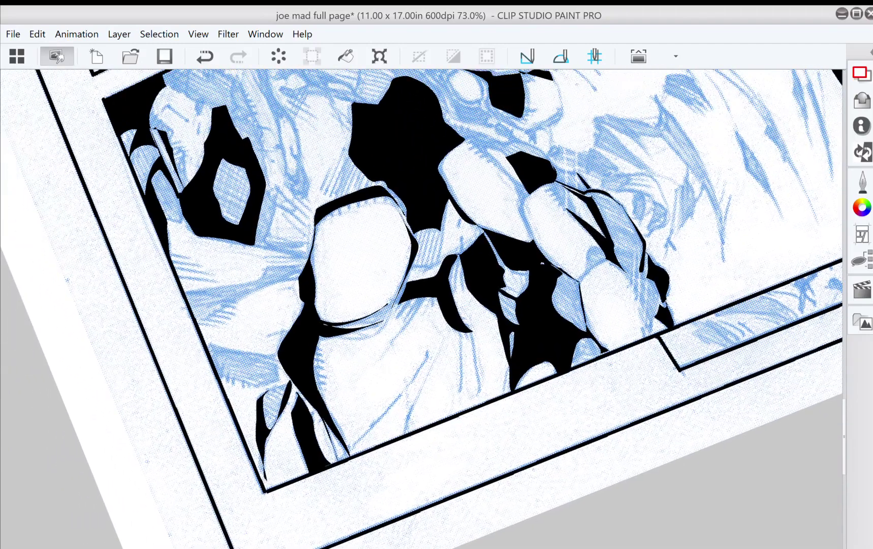
pyautogui.moveTo(364, 256); pyautogui.dragTo(270, 246)
pyautogui.moveTo(365, 388); pyautogui.dragTo(323, 296)
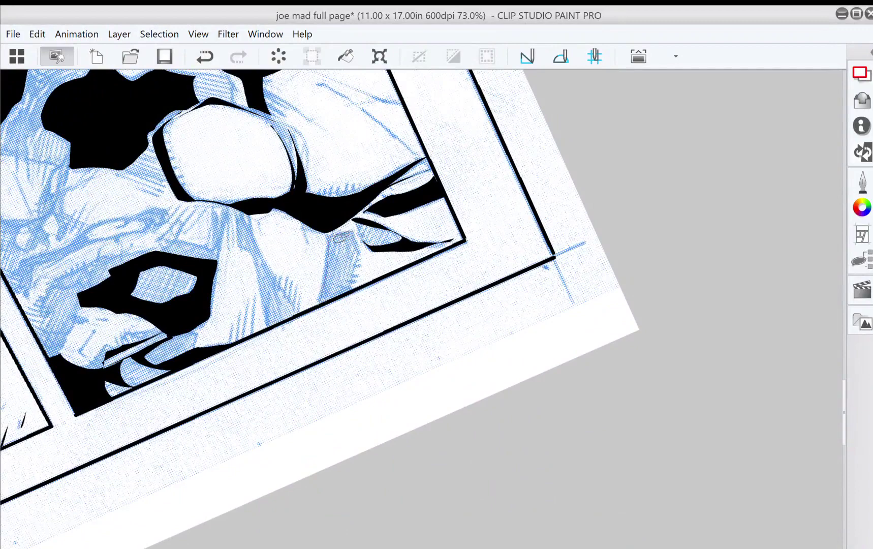
# - Fill the wedge-shaped shadows between the folds, from the panel's lower border up to the large oval, with black
pyautogui.moveTo(347, 280); pyautogui.dragTo(321, 303)
pyautogui.moveTo(269, 255); pyautogui.dragTo(325, 300)
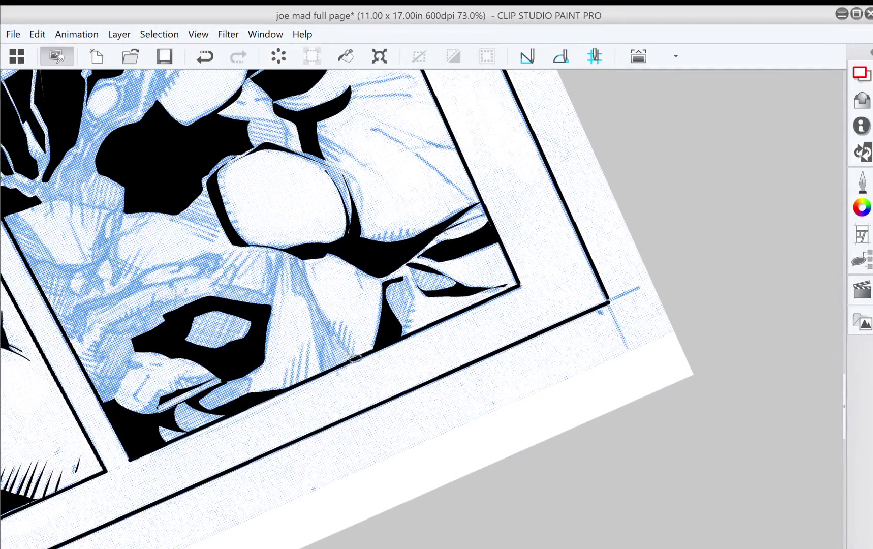
pyautogui.moveTo(312, 323)
pyautogui.mouseDown()
pyautogui.moveTo(293, 293)
pyautogui.moveTo(290, 254)
pyautogui.moveTo(297, 259)
pyautogui.mouseUp()
pyautogui.moveTo(285, 261)
pyautogui.mouseDown()
pyautogui.moveTo(335, 302)
pyautogui.moveTo(329, 294)
pyautogui.moveTo(326, 332)
pyautogui.mouseUp()
pyautogui.scroll(2, 300, 268)
pyautogui.hscroll(-2, 300, 267)
pyautogui.moveTo(339, 287); pyautogui.dragTo(329, 347)
pyautogui.moveTo(344, 290)
pyautogui.mouseDown()
pyautogui.moveTo(333, 336)
pyautogui.moveTo(347, 328)
pyautogui.mouseUp()
pyautogui.moveTo(418, 166)
pyautogui.mouseDown()
pyautogui.moveTo(539, 218)
pyautogui.moveTo(551, 244)
pyautogui.mouseUp()
pyautogui.moveTo(276, 334)
pyautogui.mouseDown()
pyautogui.moveTo(290, 321)
pyautogui.moveTo(303, 368)
pyautogui.moveTo(284, 366)
pyautogui.moveTo(365, 376)
pyautogui.mouseUp()
pyautogui.moveTo(286, 360)
pyautogui.mouseDown()
pyautogui.moveTo(310, 376)
pyautogui.moveTo(264, 336)
pyautogui.mouseUp()
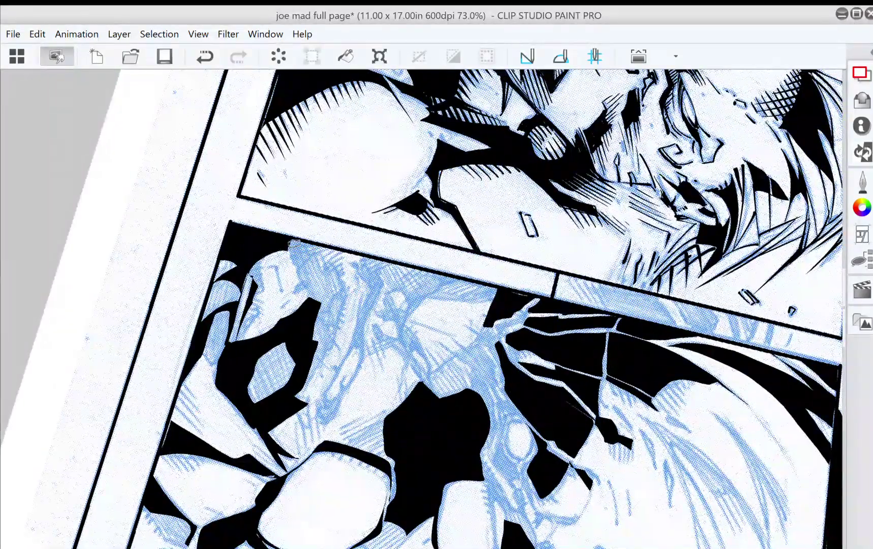
# - Fill the knobby and narrow curved shadows along the finger forms beside the dark shape with the light centre
pyautogui.moveTo(318, 258); pyautogui.dragTo(331, 242)
pyautogui.scroll(-2, 332, 263)
pyautogui.moveTo(329, 255)
pyautogui.mouseDown()
pyautogui.moveTo(291, 339)
pyautogui.moveTo(345, 417)
pyautogui.moveTo(290, 293)
pyautogui.mouseUp()
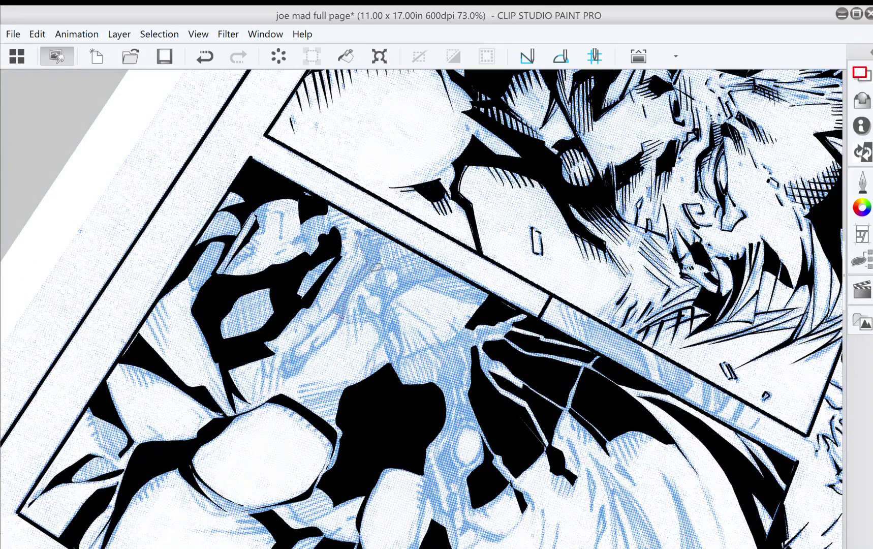
pyautogui.moveTo(356, 243)
pyautogui.mouseDown()
pyautogui.moveTo(304, 226)
pyautogui.moveTo(283, 230)
pyautogui.mouseUp()
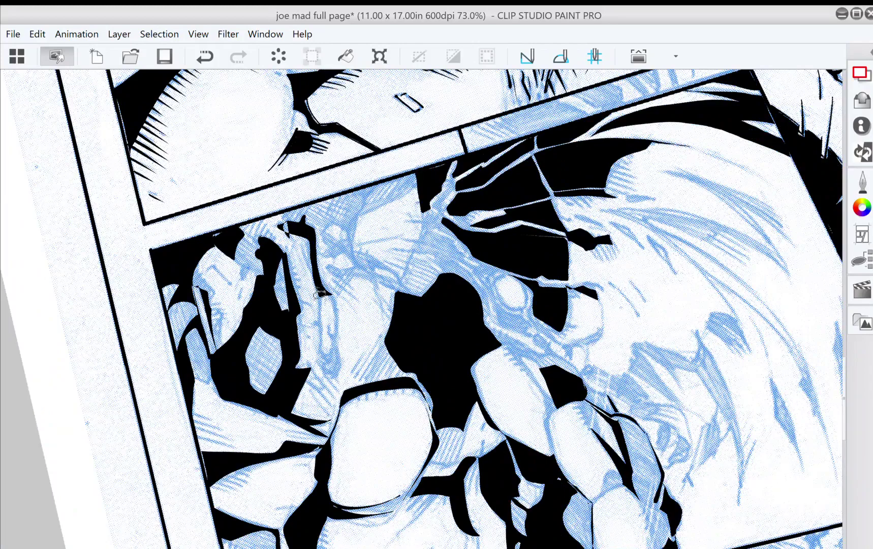
pyautogui.moveTo(335, 339)
pyautogui.mouseDown()
pyautogui.moveTo(331, 285)
pyautogui.moveTo(302, 324)
pyautogui.moveTo(301, 304)
pyautogui.mouseUp()
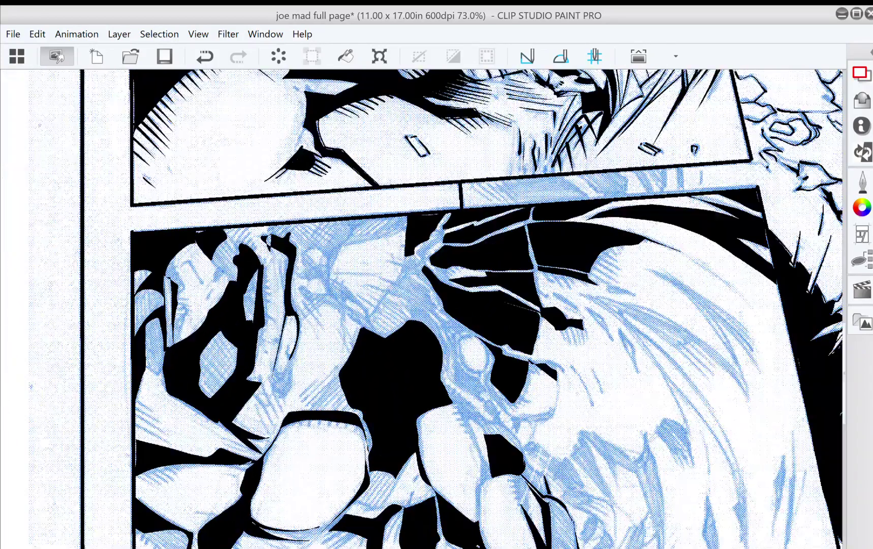
# - Add tapering black spikes extending from the branching fold shadow beside the large oval
pyautogui.moveTo(394, 366); pyautogui.dragTo(429, 293)
pyautogui.moveTo(473, 400); pyautogui.dragTo(340, 256)
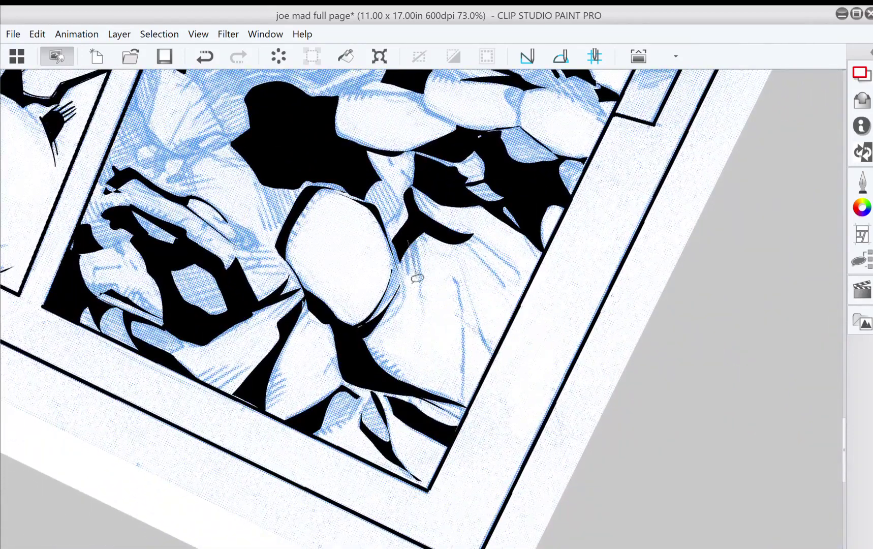
pyautogui.moveTo(410, 234); pyautogui.dragTo(422, 303)
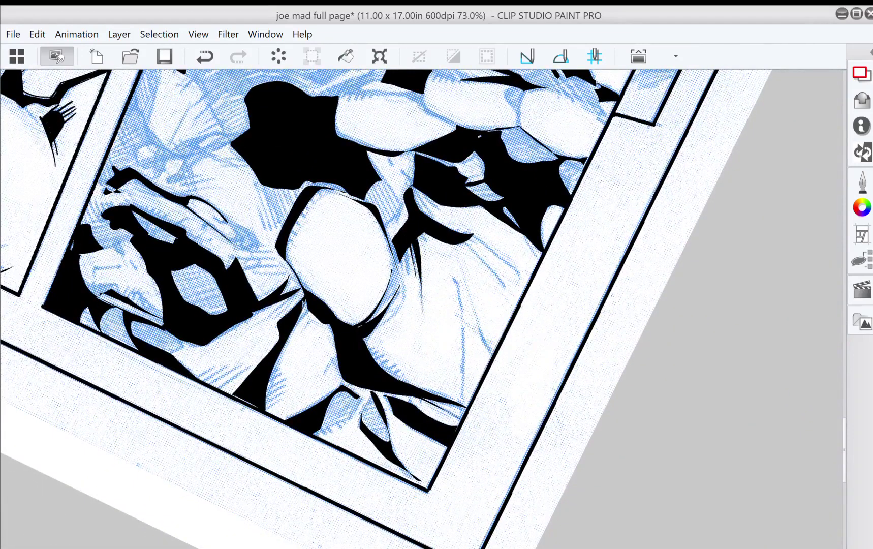
pyautogui.moveTo(416, 226)
pyautogui.mouseDown()
pyautogui.moveTo(342, 214)
pyautogui.moveTo(375, 400)
pyautogui.moveTo(386, 373)
pyautogui.moveTo(335, 394)
pyautogui.mouseUp()
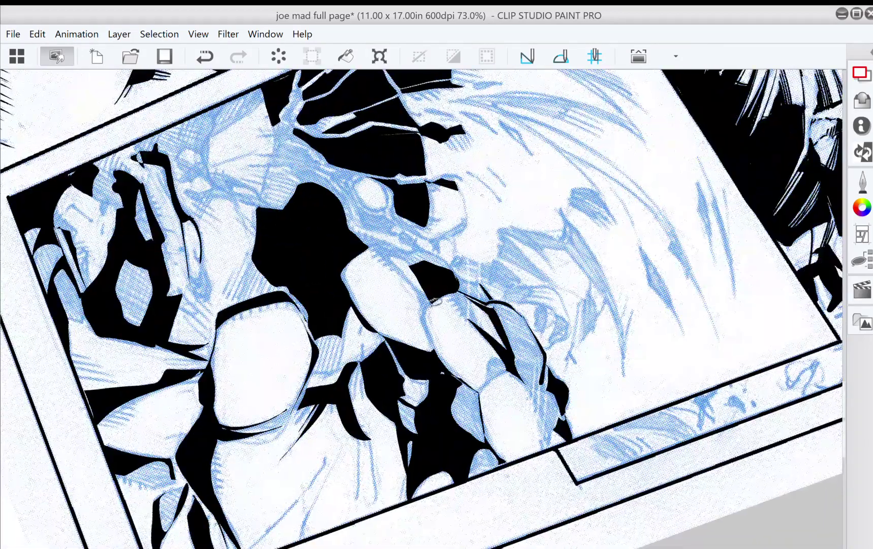
# - Fill the narrow shadows along the edges of the upper fingers and in the gaps around their knuckles with black
pyautogui.moveTo(427, 311)
pyautogui.mouseDown()
pyautogui.moveTo(428, 330)
pyautogui.moveTo(422, 316)
pyautogui.moveTo(435, 297)
pyautogui.moveTo(424, 351)
pyautogui.mouseUp()
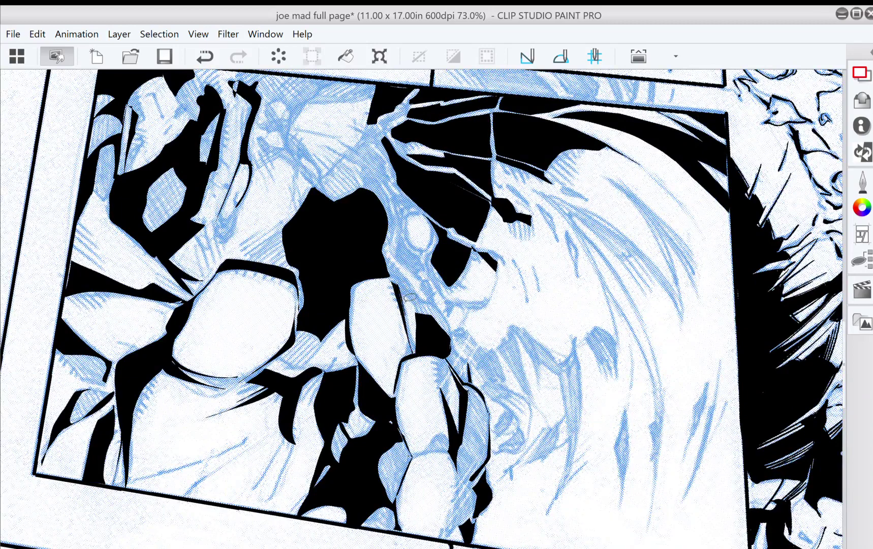
pyautogui.moveTo(407, 311); pyautogui.dragTo(397, 284)
pyautogui.moveTo(407, 354)
pyautogui.mouseDown()
pyautogui.moveTo(409, 329)
pyautogui.moveTo(385, 314)
pyautogui.moveTo(349, 319)
pyautogui.moveTo(349, 344)
pyautogui.mouseUp()
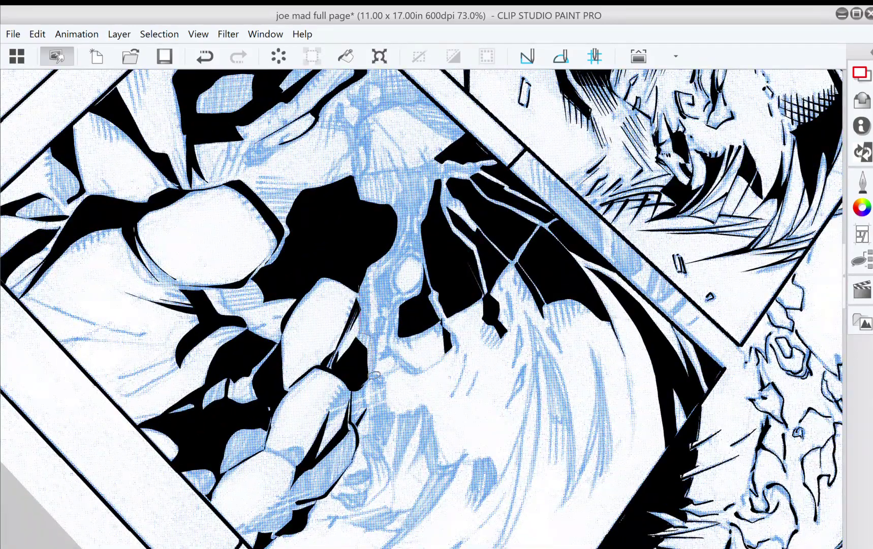
pyautogui.moveTo(362, 275)
pyautogui.mouseDown()
pyautogui.moveTo(358, 285)
pyautogui.moveTo(321, 174)
pyautogui.moveTo(249, 244)
pyautogui.mouseUp()
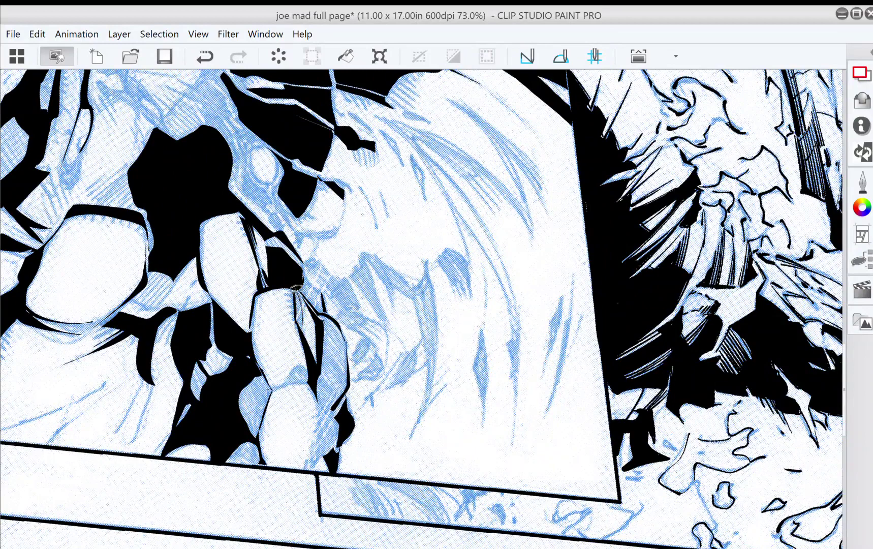
pyautogui.scroll(-2, 300, 280)
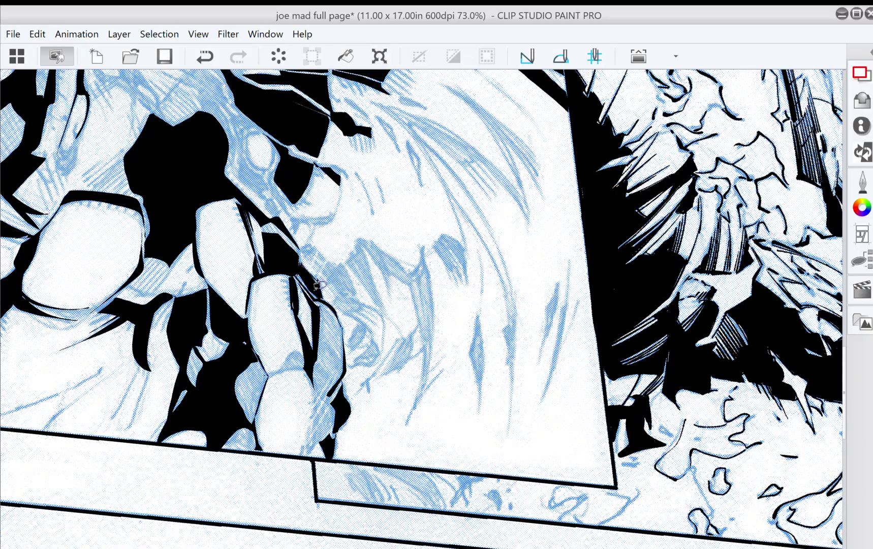
pyautogui.moveTo(311, 274); pyautogui.dragTo(447, 223)
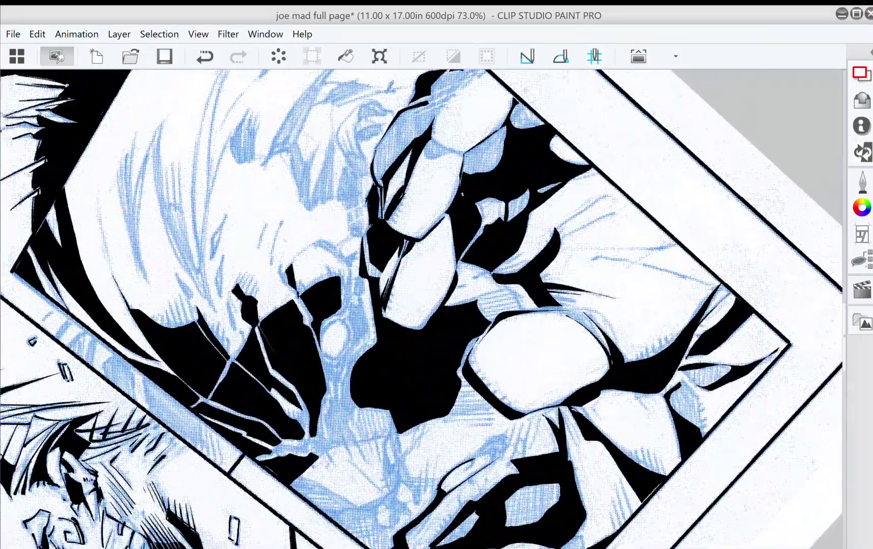
pyautogui.moveTo(408, 544); pyautogui.dragTo(365, 408)
pyautogui.moveTo(421, 254); pyautogui.dragTo(390, 505)
pyautogui.moveTo(386, 295); pyautogui.dragTo(600, 100)
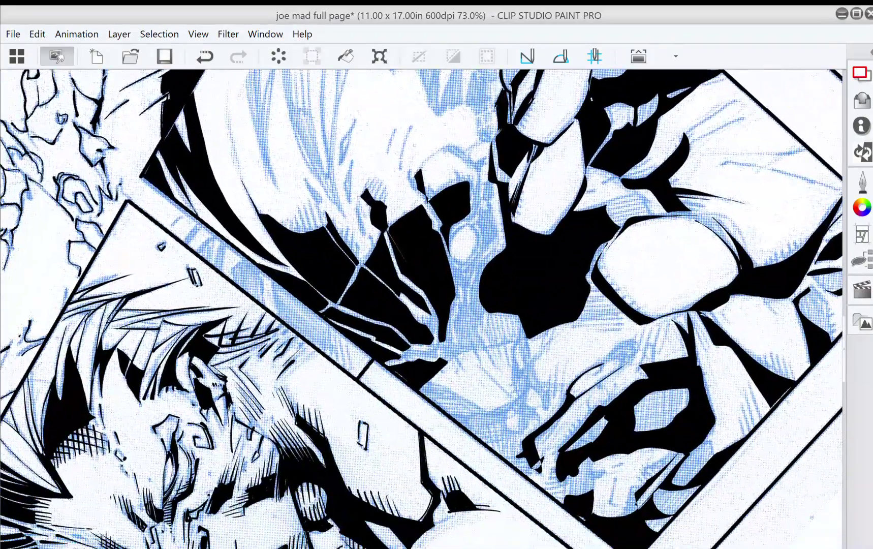
# - Switch from Lasso fill to the G-pen and check its brush size
pyautogui.scroll(-4, 443, 294)
pyautogui.moveTo(444, 294); pyautogui.dragTo(426, 314)
pyautogui.moveTo(343, 316); pyautogui.dragTo(313, 275)
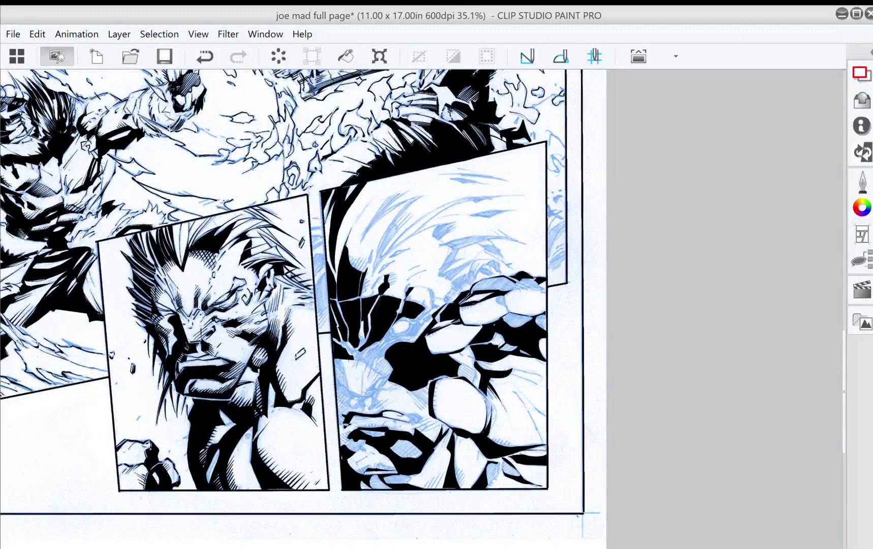
pyautogui.click(862, 181)
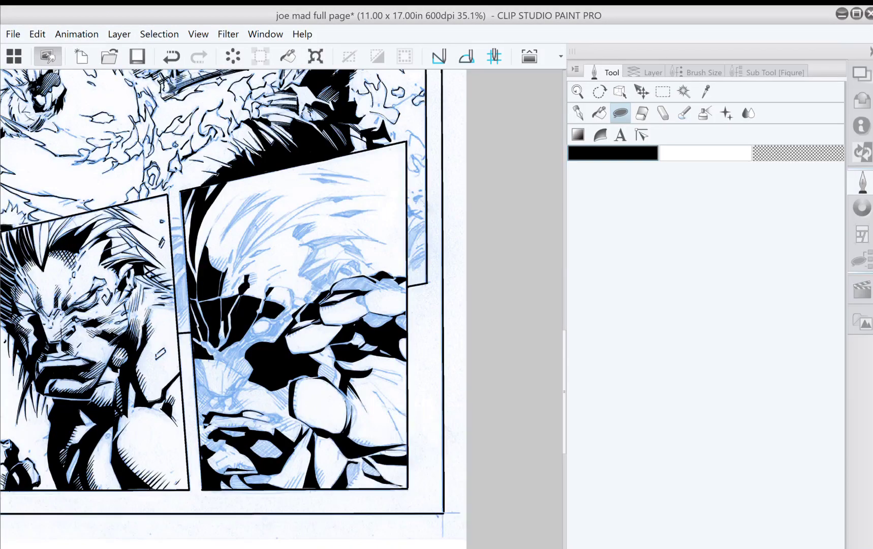
pyautogui.click(862, 261)
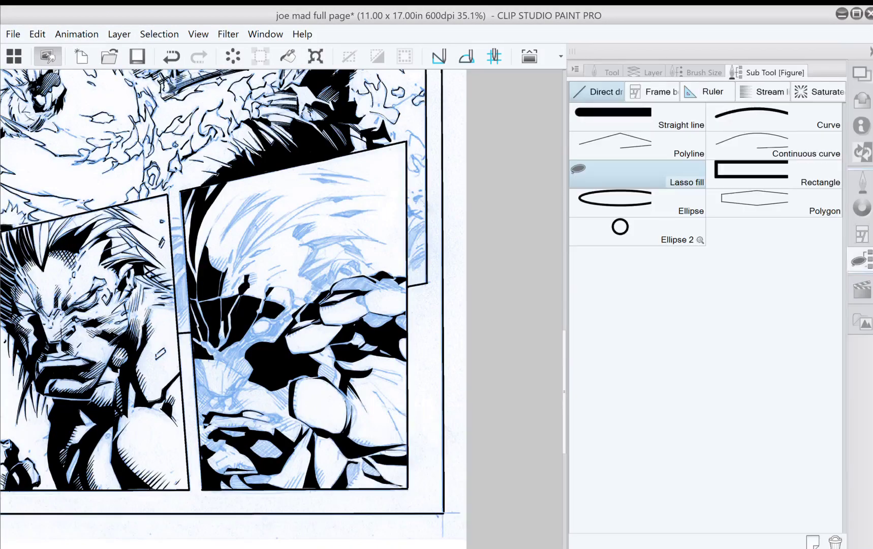
pyautogui.click(862, 182)
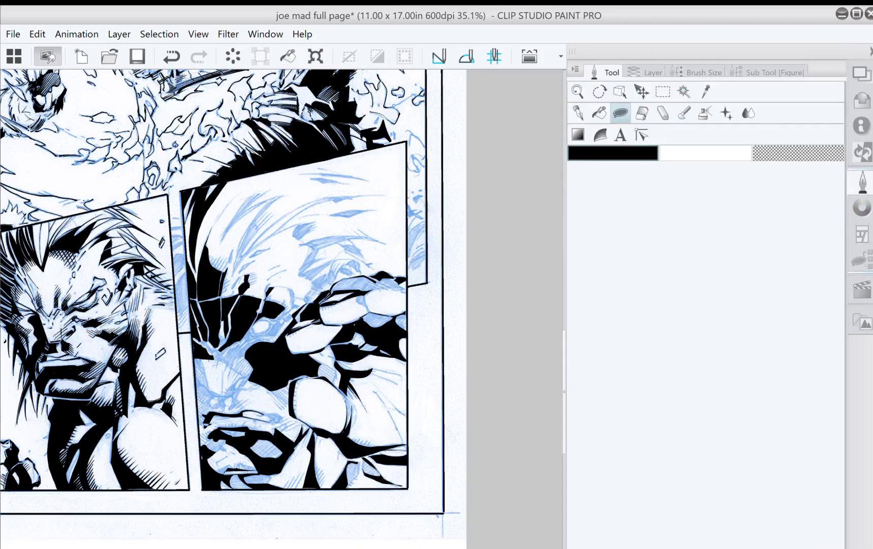
pyautogui.click(578, 113)
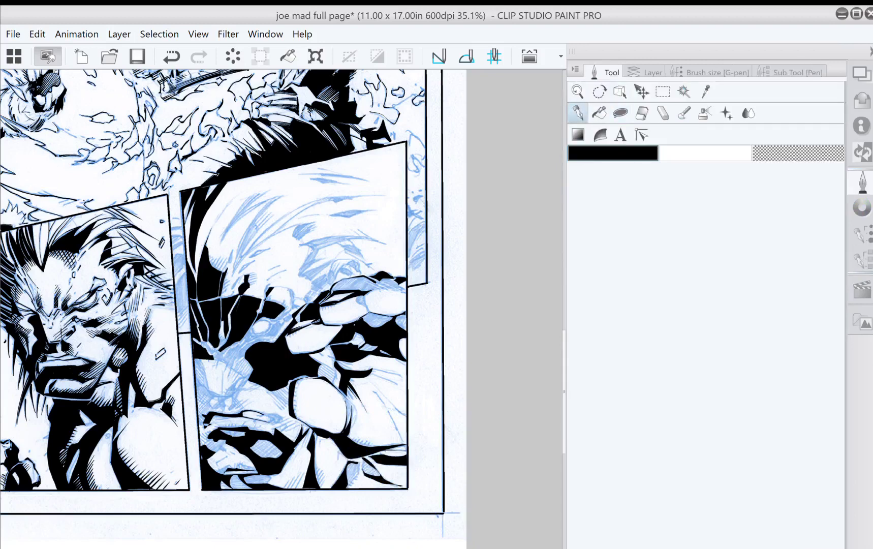
pyautogui.click(861, 235)
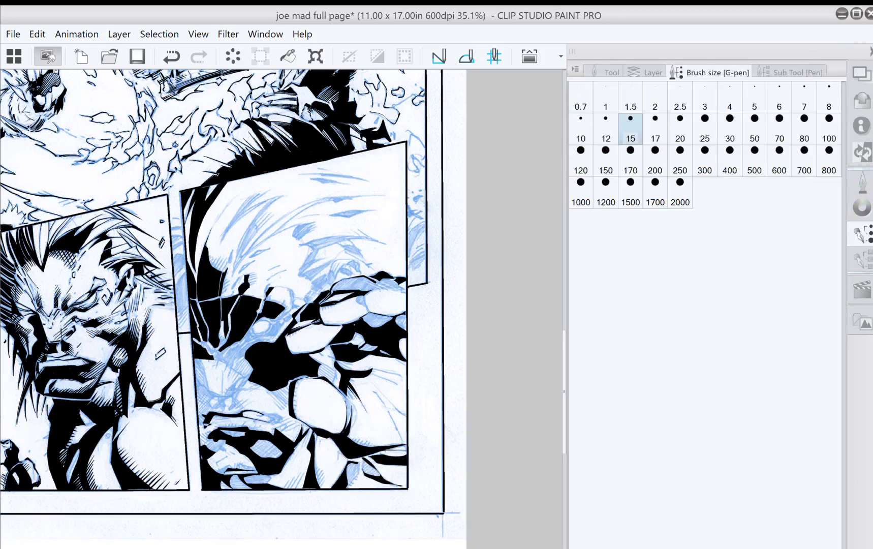
pyautogui.click(872, 52)
# - Ink the leftmost blue strand in the panel's upper area with closely spaced, tapering curved G-pen hatch lines
pyautogui.moveTo(325, 305); pyautogui.dragTo(349, 404)
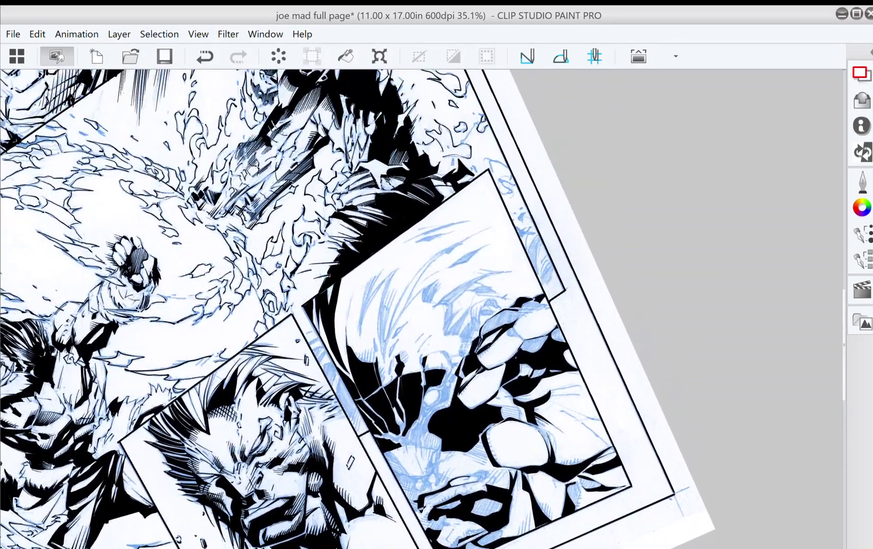
pyautogui.scroll(5, 384, 330)
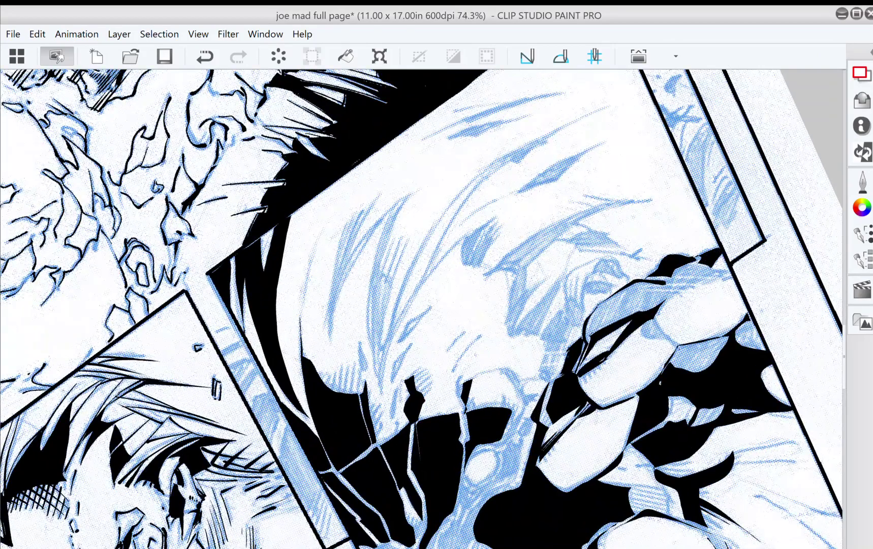
pyautogui.moveTo(384, 330)
pyautogui.mouseDown()
pyautogui.moveTo(359, 326)
pyautogui.moveTo(365, 312)
pyautogui.moveTo(371, 323)
pyautogui.mouseUp()
pyautogui.moveTo(319, 339)
pyautogui.mouseDown()
pyautogui.moveTo(325, 247)
pyautogui.moveTo(316, 342)
pyautogui.mouseUp()
pyautogui.moveTo(321, 267); pyautogui.dragTo(316, 327)
pyautogui.moveTo(338, 211); pyautogui.dragTo(321, 270)
pyautogui.moveTo(342, 206); pyautogui.dragTo(320, 305)
pyautogui.moveTo(384, 166)
pyautogui.mouseDown()
pyautogui.moveTo(342, 240)
pyautogui.moveTo(315, 339)
pyautogui.mouseUp()
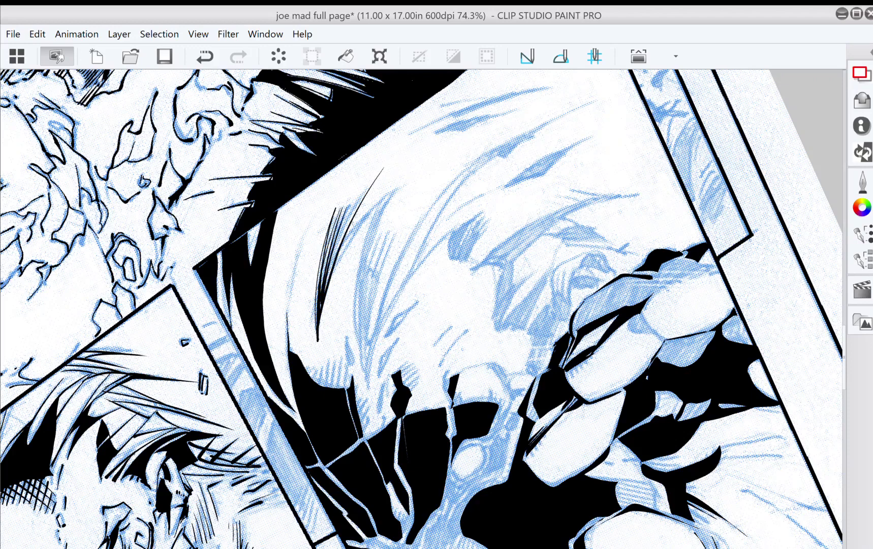
pyautogui.moveTo(372, 189); pyautogui.dragTo(317, 312)
# - Set the G-pen brush size to 20 and ink tapering curved strokes on both sides of the hatched strand
pyautogui.click(862, 182)
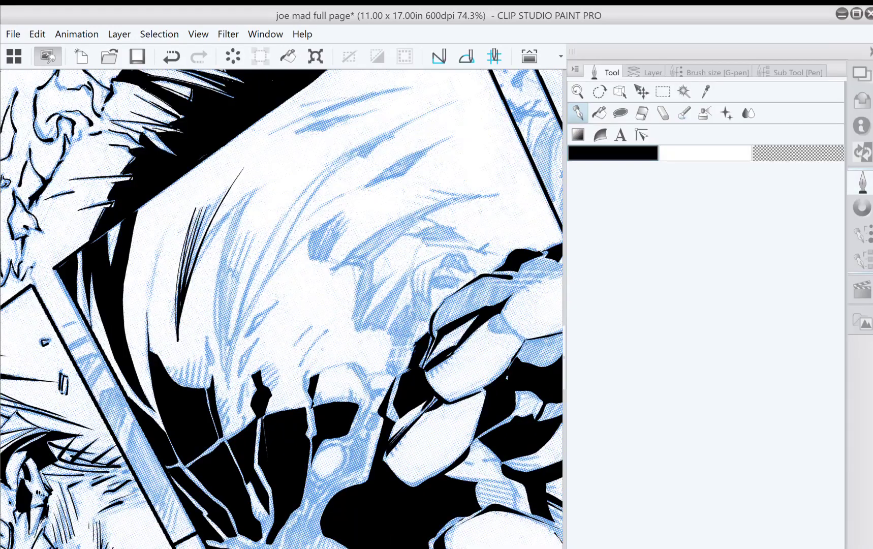
pyautogui.click(862, 233)
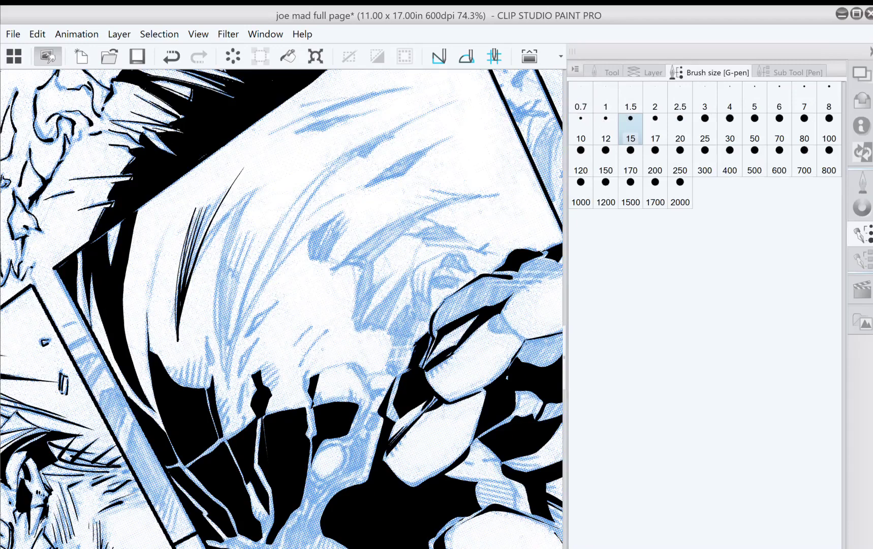
pyautogui.click(680, 133)
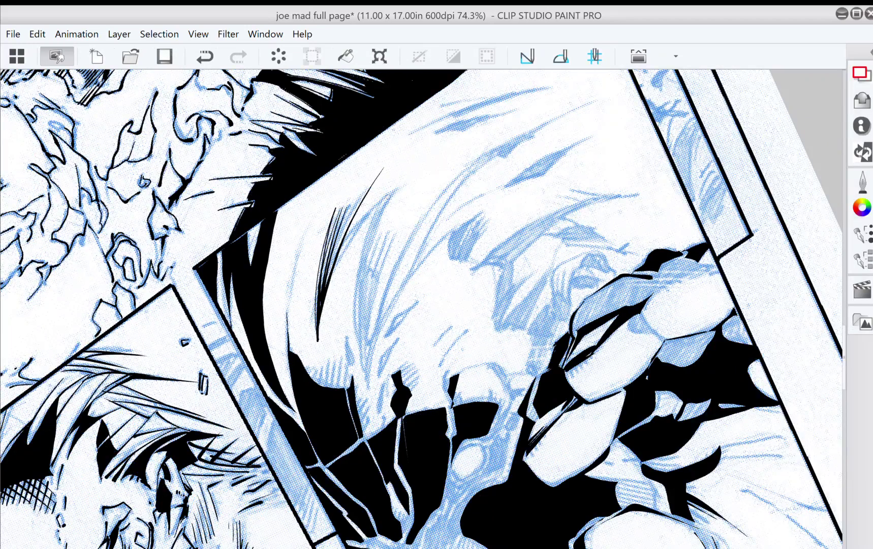
pyautogui.moveTo(388, 195); pyautogui.dragTo(342, 249)
pyautogui.moveTo(385, 198)
pyautogui.mouseDown()
pyautogui.moveTo(346, 248)
pyautogui.moveTo(320, 315)
pyautogui.mouseUp()
pyautogui.moveTo(366, 217); pyautogui.dragTo(328, 283)
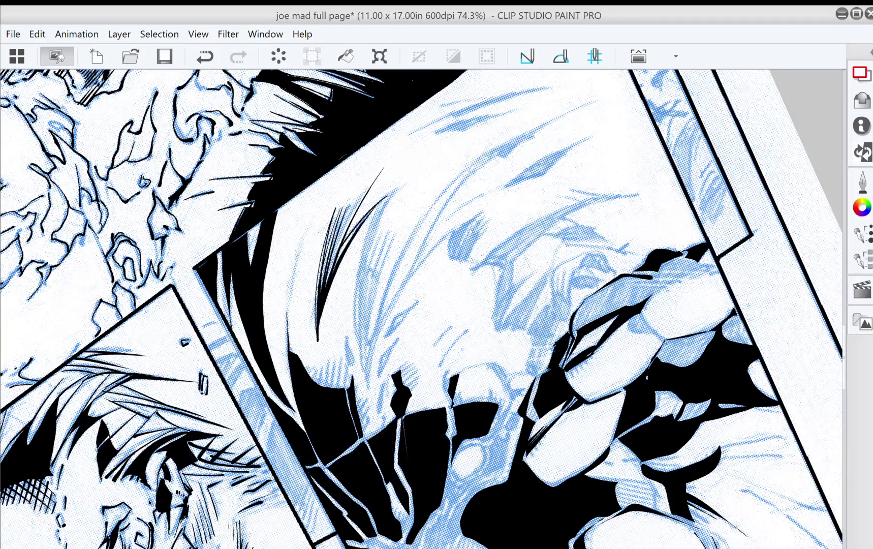
pyautogui.scroll(3, 295, 337)
pyautogui.moveTo(286, 360); pyautogui.dragTo(322, 234)
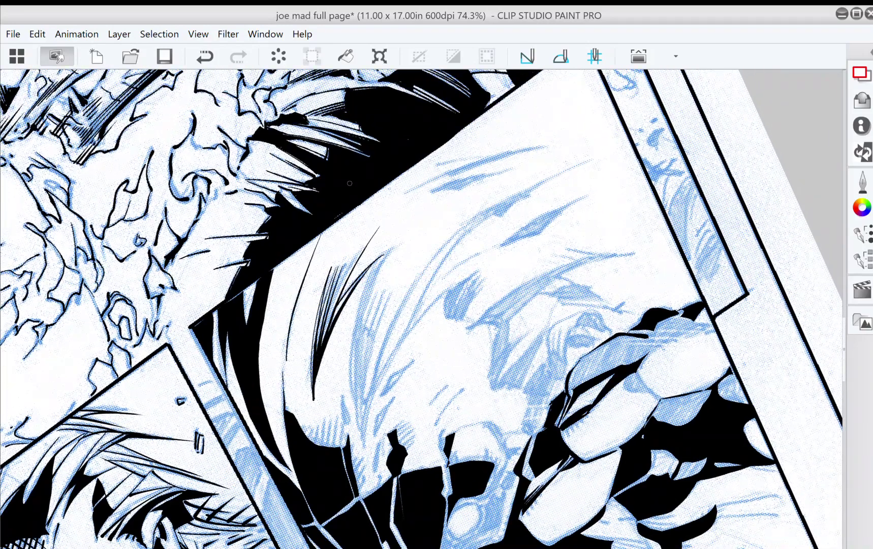
# - Ink the second blue strand, beside the finished leftmost one, with closely spaced tapering curved G-pen hatch strokes
pyautogui.scroll(-5, 350, 183)
pyautogui.moveTo(283, 277)
pyautogui.mouseDown()
pyautogui.moveTo(281, 307)
pyautogui.moveTo(291, 306)
pyautogui.mouseUp()
pyautogui.scroll(3, 422, 305)
pyautogui.moveTo(332, 202)
pyautogui.mouseDown()
pyautogui.moveTo(299, 286)
pyautogui.moveTo(313, 394)
pyautogui.mouseUp()
pyautogui.moveTo(308, 378)
pyautogui.mouseDown()
pyautogui.moveTo(313, 244)
pyautogui.moveTo(333, 202)
pyautogui.moveTo(309, 318)
pyautogui.moveTo(315, 393)
pyautogui.mouseUp()
pyautogui.moveTo(309, 370)
pyautogui.mouseDown()
pyautogui.moveTo(324, 223)
pyautogui.moveTo(309, 326)
pyautogui.mouseUp()
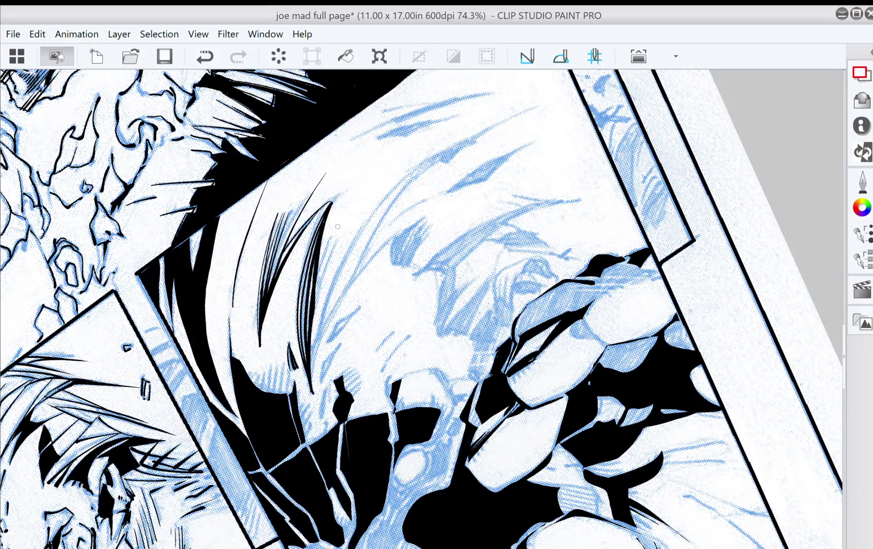
pyautogui.moveTo(339, 222)
pyautogui.mouseDown()
pyautogui.moveTo(308, 370)
pyautogui.moveTo(316, 310)
pyautogui.moveTo(300, 297)
pyautogui.moveTo(322, 286)
pyautogui.mouseUp()
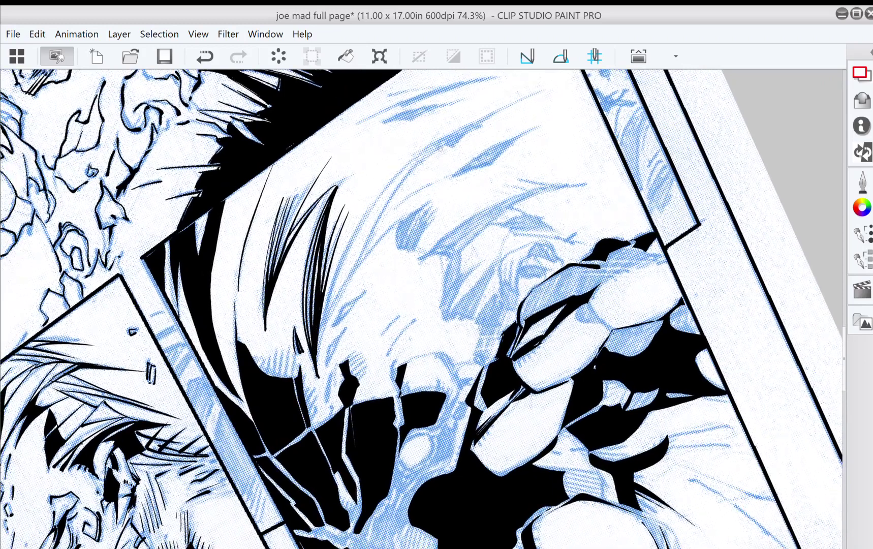
# - Ink the long blue strand sweeping up the middle of the panel with tapering curved strokes, thickening them toward the base
pyautogui.moveTo(317, 367)
pyautogui.mouseDown()
pyautogui.moveTo(328, 316)
pyautogui.moveTo(416, 214)
pyautogui.moveTo(397, 319)
pyautogui.moveTo(391, 300)
pyautogui.mouseUp()
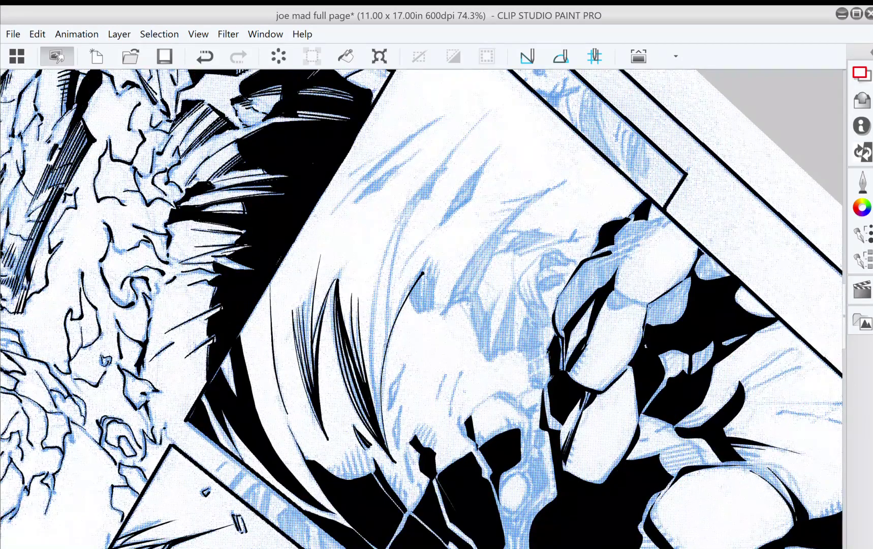
pyautogui.moveTo(385, 345)
pyautogui.mouseDown()
pyautogui.moveTo(408, 225)
pyautogui.moveTo(439, 174)
pyautogui.moveTo(392, 240)
pyautogui.moveTo(367, 335)
pyautogui.moveTo(374, 412)
pyautogui.moveTo(397, 475)
pyautogui.mouseUp()
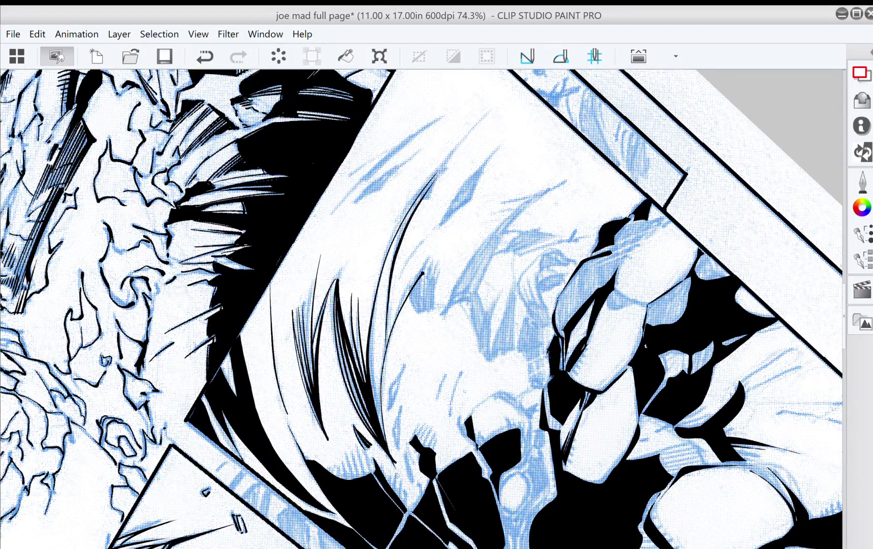
pyautogui.moveTo(380, 284)
pyautogui.mouseDown()
pyautogui.moveTo(374, 334)
pyautogui.moveTo(389, 460)
pyautogui.mouseUp()
pyautogui.moveTo(374, 314)
pyautogui.mouseDown()
pyautogui.moveTo(375, 405)
pyautogui.moveTo(416, 500)
pyautogui.mouseUp()
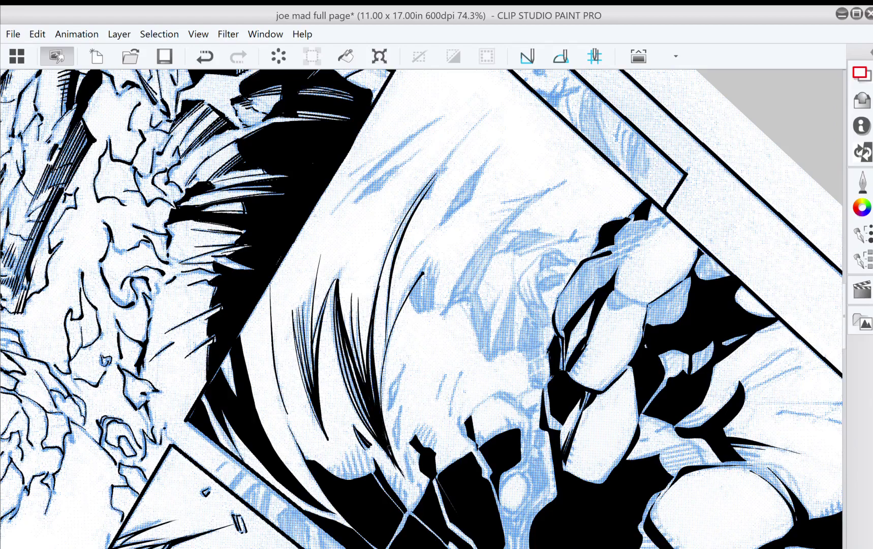
pyautogui.moveTo(423, 273); pyautogui.dragTo(406, 366)
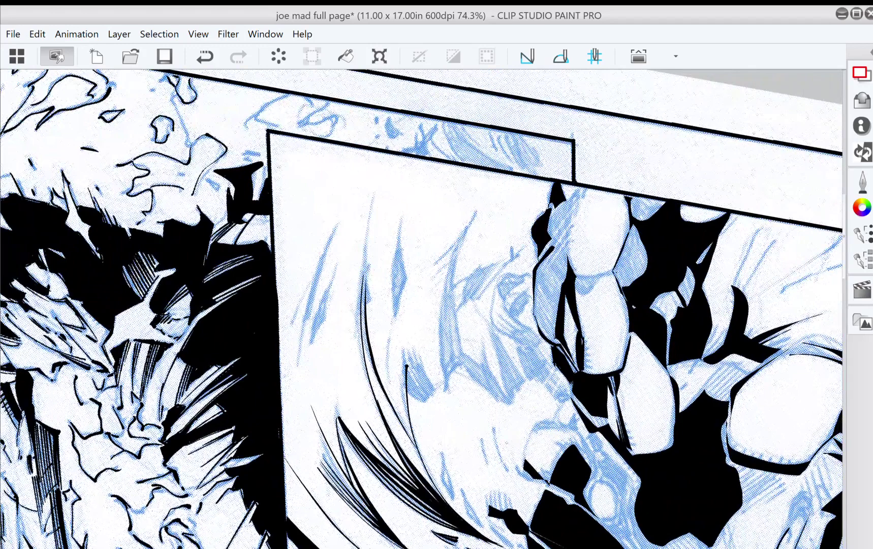
# - Ink the uppermost blue strand near the panel's inner border and the tip of the long middle strand with tapering strokes
pyautogui.moveTo(299, 364)
pyautogui.mouseDown()
pyautogui.moveTo(316, 289)
pyautogui.moveTo(358, 196)
pyautogui.mouseUp()
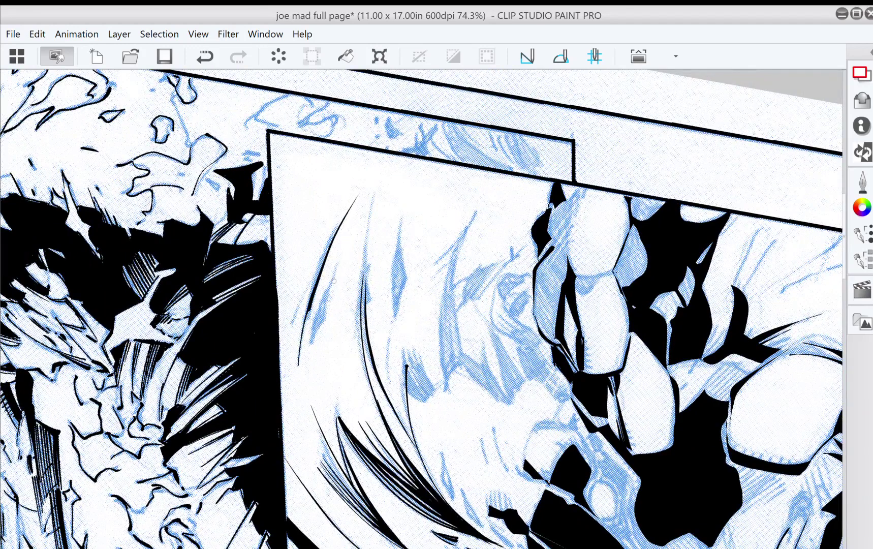
pyautogui.moveTo(309, 348); pyautogui.dragTo(345, 254)
pyautogui.moveTo(315, 340); pyautogui.dragTo(322, 316)
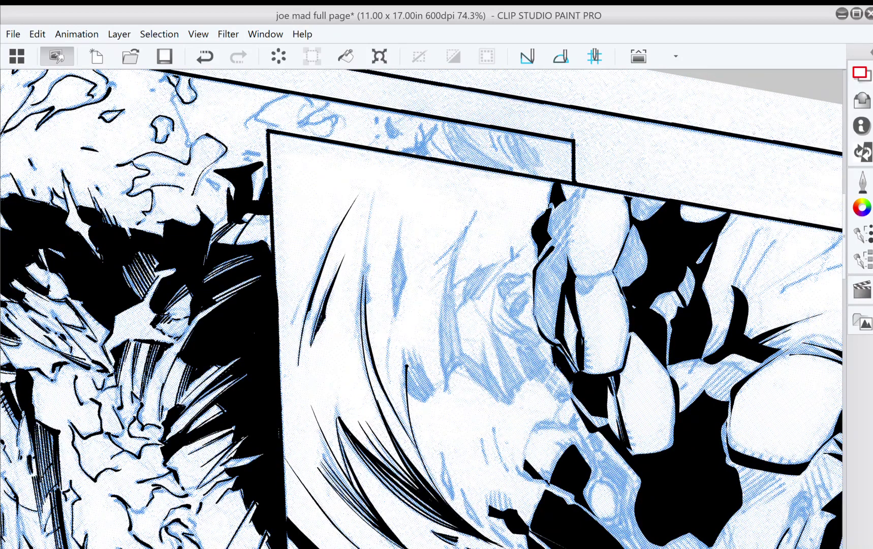
pyautogui.moveTo(508, 305)
pyautogui.mouseDown()
pyautogui.moveTo(488, 307)
pyautogui.moveTo(479, 411)
pyautogui.mouseUp()
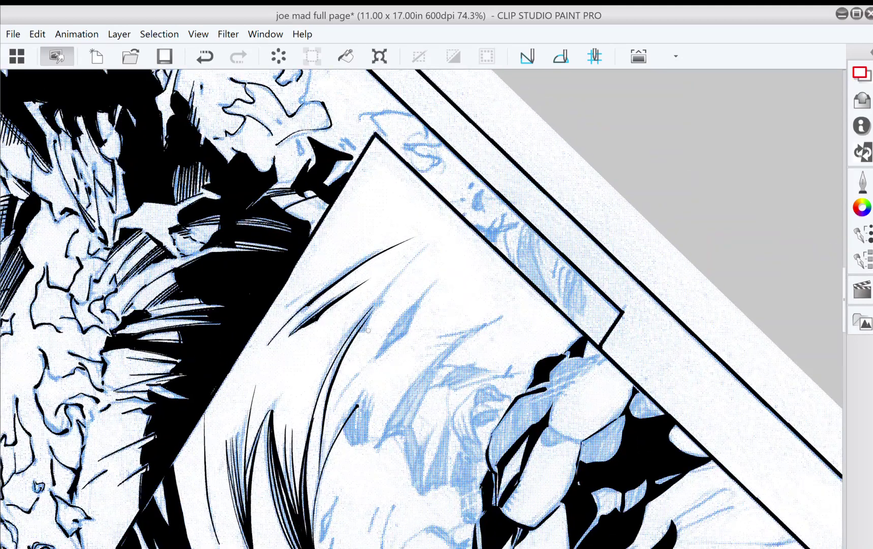
pyautogui.moveTo(363, 330); pyautogui.dragTo(437, 237)
pyautogui.moveTo(365, 327); pyautogui.dragTo(405, 268)
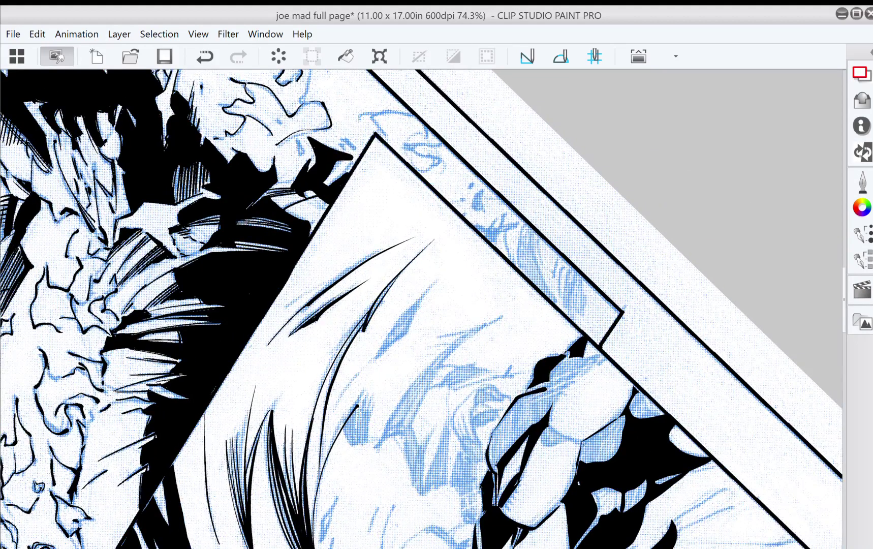
# - Outline the pointed wedge-shaped strand beside the long middle strand and fill it with black
pyautogui.moveTo(488, 356); pyautogui.dragTo(492, 326)
pyautogui.moveTo(351, 409)
pyautogui.mouseDown()
pyautogui.moveTo(377, 355)
pyautogui.moveTo(408, 324)
pyautogui.moveTo(435, 253)
pyautogui.mouseUp()
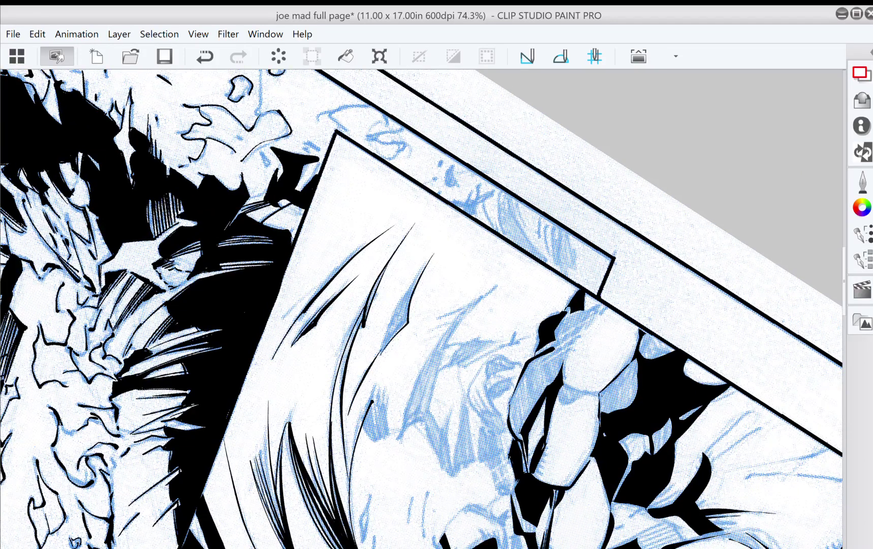
pyautogui.moveTo(379, 354); pyautogui.dragTo(431, 258)
pyautogui.moveTo(380, 354)
pyautogui.mouseDown()
pyautogui.moveTo(415, 285)
pyautogui.moveTo(403, 328)
pyautogui.moveTo(384, 348)
pyautogui.moveTo(403, 320)
pyautogui.mouseUp()
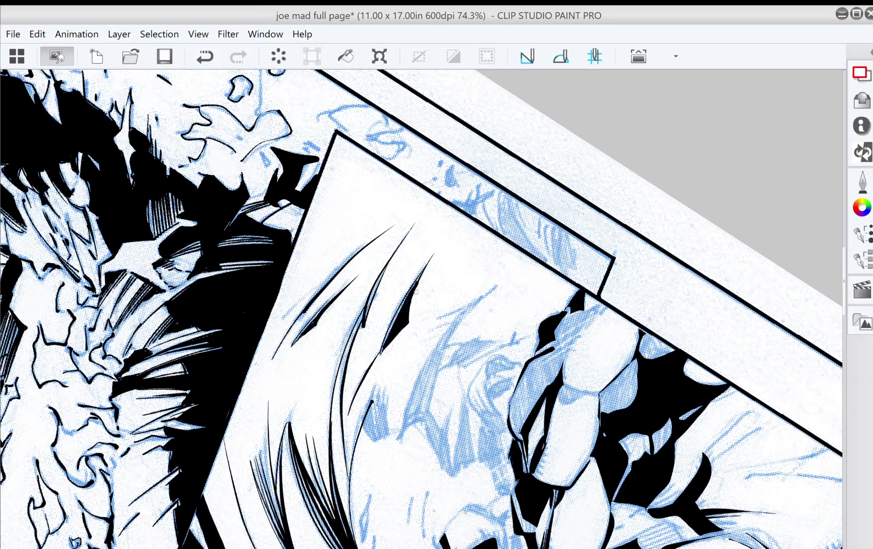
# - Outline the five-sided debris shard and the small pointed shards below it, and ink the short curved lines beside them
pyautogui.moveTo(466, 192); pyautogui.dragTo(441, 103)
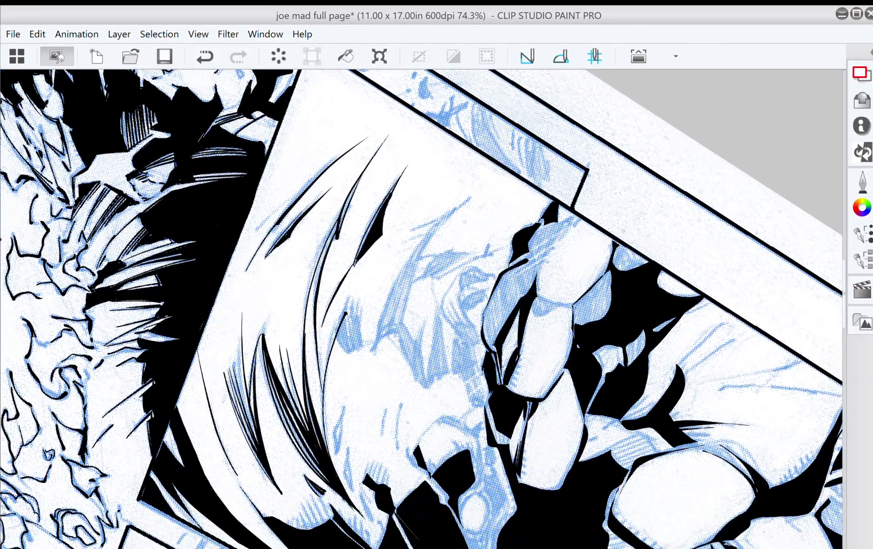
pyautogui.moveTo(339, 332)
pyautogui.mouseDown()
pyautogui.moveTo(339, 343)
pyautogui.moveTo(360, 351)
pyautogui.moveTo(363, 333)
pyautogui.moveTo(344, 314)
pyautogui.mouseUp()
pyautogui.moveTo(422, 326); pyautogui.dragTo(427, 256)
pyautogui.moveTo(346, 342)
pyautogui.mouseDown()
pyautogui.moveTo(340, 306)
pyautogui.moveTo(358, 326)
pyautogui.moveTo(347, 346)
pyautogui.moveTo(351, 370)
pyautogui.moveTo(359, 313)
pyautogui.mouseUp()
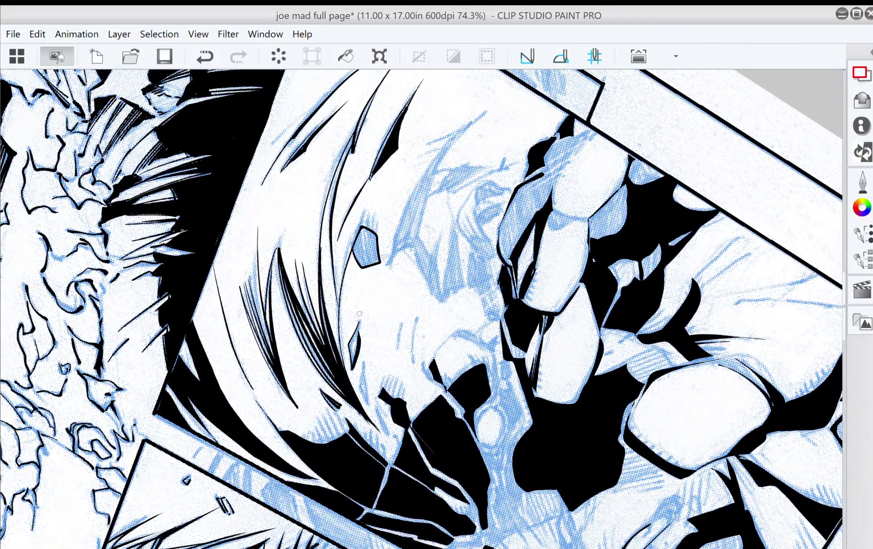
pyautogui.moveTo(362, 362)
pyautogui.mouseDown()
pyautogui.moveTo(364, 404)
pyautogui.moveTo(363, 361)
pyautogui.mouseUp()
pyautogui.moveTo(377, 405); pyautogui.dragTo(388, 434)
pyautogui.moveTo(377, 407); pyautogui.dragTo(391, 434)
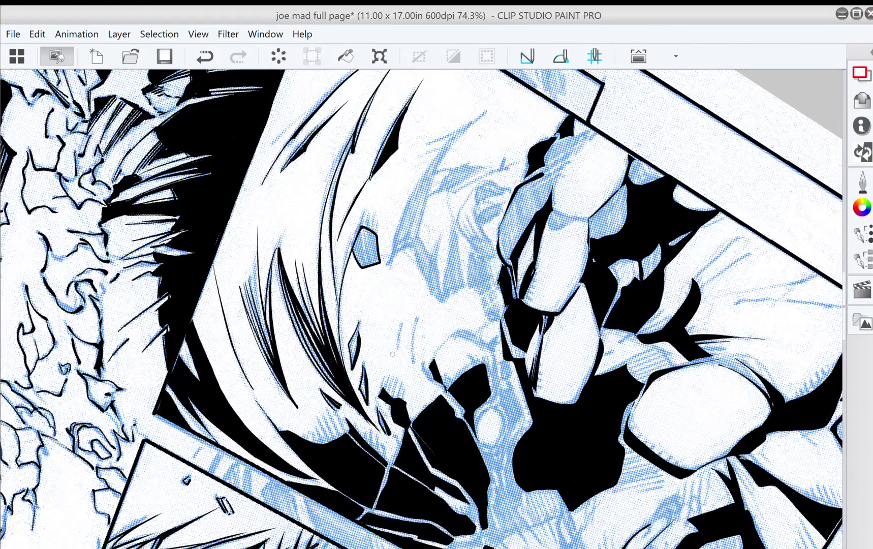
pyautogui.moveTo(398, 351); pyautogui.dragTo(402, 320)
# - Ink the thick curved strand above the fingers with dense tapering hatch strokes and extend its tip into a fine point
pyautogui.moveTo(414, 362)
pyautogui.mouseDown()
pyautogui.moveTo(420, 316)
pyautogui.moveTo(379, 351)
pyautogui.moveTo(383, 412)
pyautogui.mouseUp()
pyautogui.moveTo(356, 361)
pyautogui.mouseDown()
pyautogui.moveTo(380, 298)
pyautogui.moveTo(444, 218)
pyautogui.moveTo(384, 300)
pyautogui.moveTo(359, 359)
pyautogui.moveTo(372, 352)
pyautogui.moveTo(430, 237)
pyautogui.moveTo(367, 360)
pyautogui.moveTo(375, 349)
pyautogui.moveTo(424, 243)
pyautogui.mouseUp()
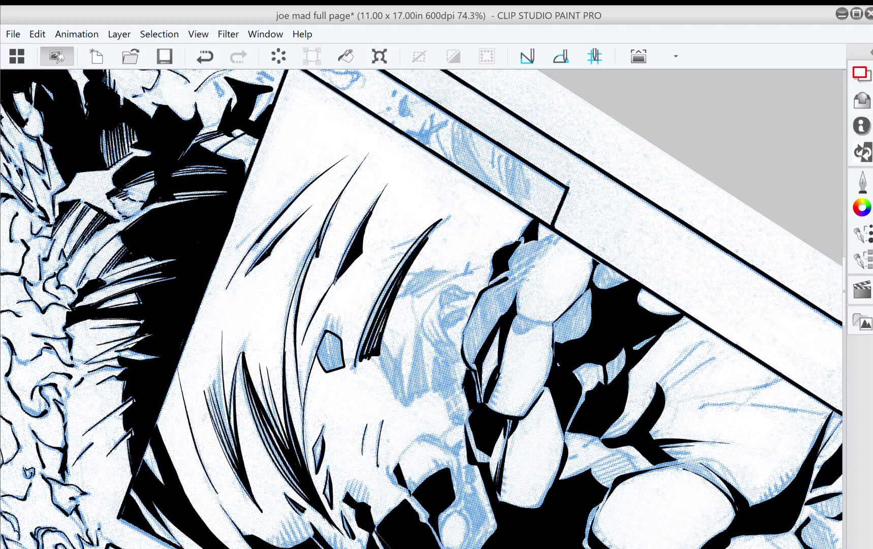
pyautogui.moveTo(388, 316)
pyautogui.mouseDown()
pyautogui.moveTo(374, 340)
pyautogui.moveTo(381, 355)
pyautogui.mouseUp()
pyautogui.moveTo(359, 364)
pyautogui.mouseDown()
pyautogui.moveTo(402, 263)
pyautogui.moveTo(445, 217)
pyautogui.mouseUp()
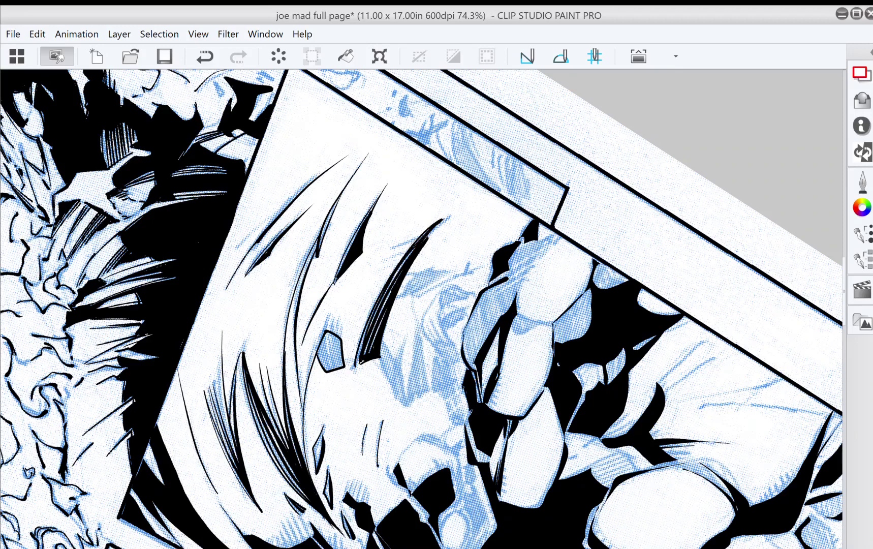
pyautogui.moveTo(443, 219)
pyautogui.mouseDown()
pyautogui.moveTo(462, 203)
pyautogui.moveTo(420, 132)
pyautogui.moveTo(474, 165)
pyautogui.moveTo(462, 191)
pyautogui.moveTo(472, 209)
pyautogui.mouseUp()
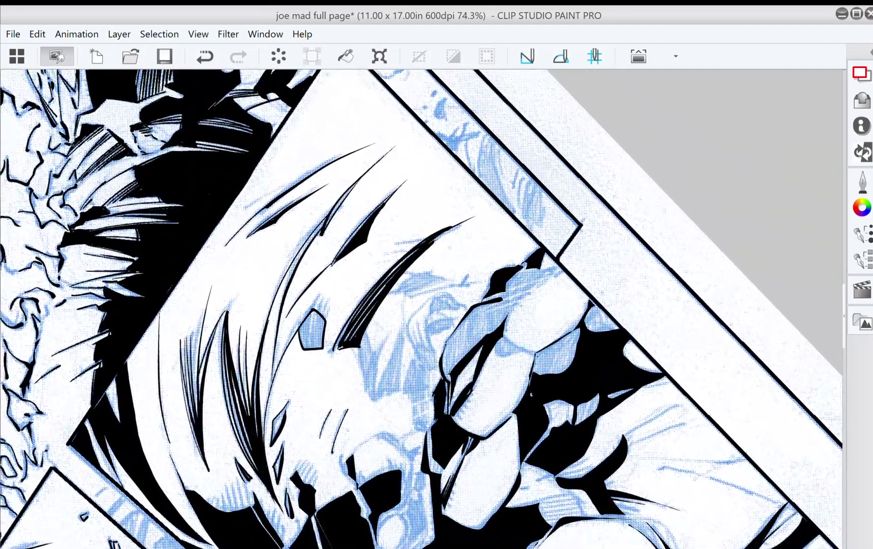
# - Ink the blue tuft below the thick strand with heavy tapering hatch strokes running down to its base
pyautogui.moveTo(361, 354)
pyautogui.mouseDown()
pyautogui.moveTo(367, 333)
pyautogui.moveTo(367, 389)
pyautogui.mouseUp()
pyautogui.moveTo(390, 331)
pyautogui.mouseDown()
pyautogui.moveTo(366, 390)
pyautogui.moveTo(380, 347)
pyautogui.moveTo(373, 397)
pyautogui.mouseUp()
pyautogui.moveTo(411, 313); pyautogui.dragTo(378, 400)
pyautogui.moveTo(404, 329)
pyautogui.mouseDown()
pyautogui.moveTo(385, 400)
pyautogui.moveTo(401, 335)
pyautogui.moveTo(392, 401)
pyautogui.moveTo(396, 395)
pyautogui.mouseUp()
pyautogui.moveTo(410, 318); pyautogui.dragTo(399, 399)
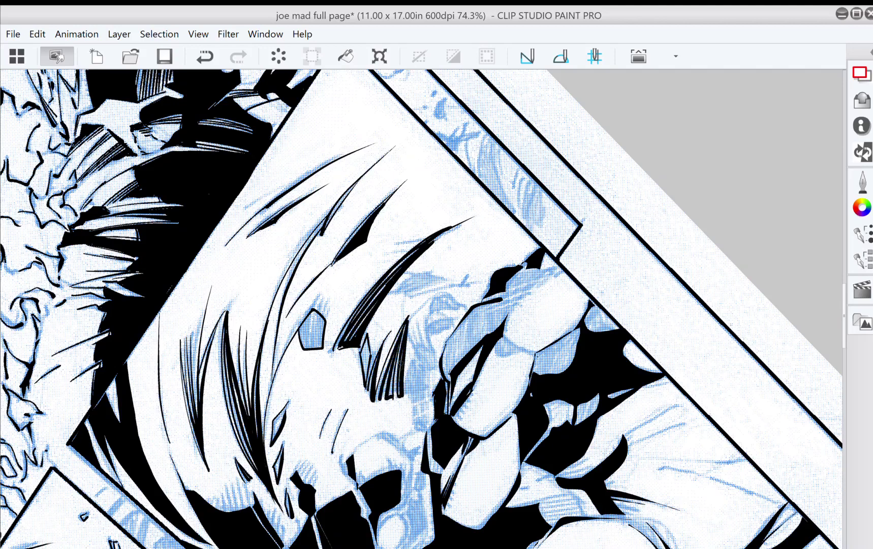
pyautogui.moveTo(398, 348)
pyautogui.mouseDown()
pyautogui.moveTo(390, 398)
pyautogui.moveTo(411, 360)
pyautogui.moveTo(406, 396)
pyautogui.mouseUp()
pyautogui.moveTo(416, 361)
pyautogui.mouseDown()
pyautogui.moveTo(407, 397)
pyautogui.moveTo(411, 404)
pyautogui.moveTo(420, 366)
pyautogui.moveTo(417, 402)
pyautogui.moveTo(421, 396)
pyautogui.mouseUp()
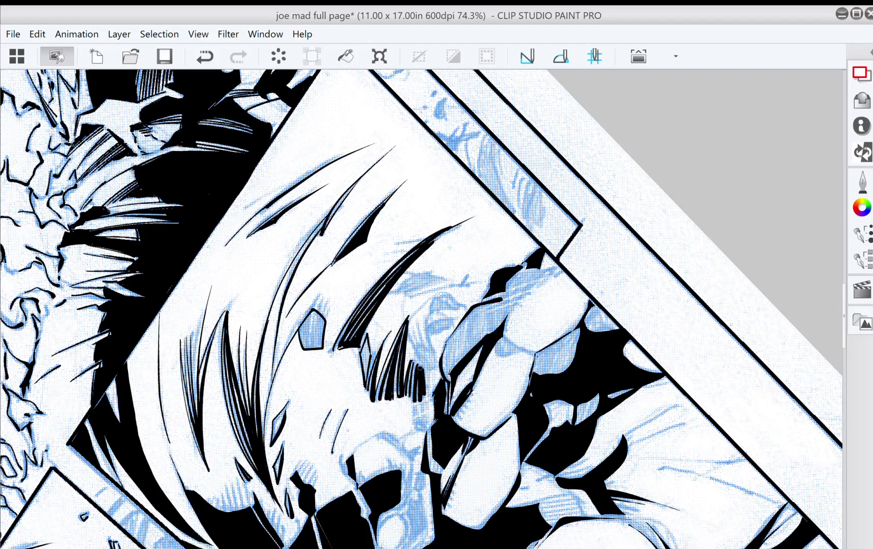
# - Outline the debris shards around the hatched tuft and add fine hatch lines above the small one near the fingers
pyautogui.moveTo(409, 321)
pyautogui.mouseDown()
pyautogui.moveTo(426, 370)
pyautogui.moveTo(436, 365)
pyautogui.mouseUp()
pyautogui.moveTo(426, 316); pyautogui.dragTo(434, 351)
pyautogui.moveTo(425, 317)
pyautogui.mouseDown()
pyautogui.moveTo(437, 363)
pyautogui.moveTo(430, 369)
pyautogui.moveTo(419, 334)
pyautogui.moveTo(422, 355)
pyautogui.mouseUp()
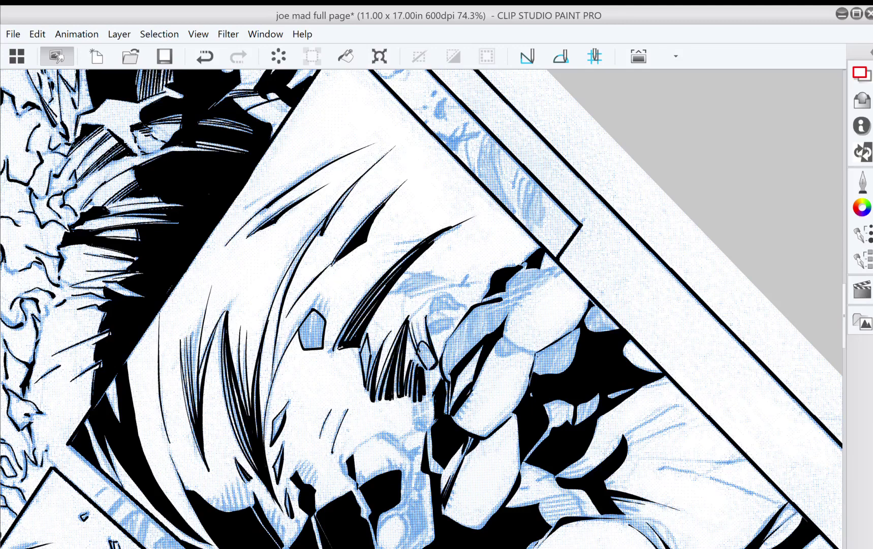
pyautogui.moveTo(417, 321)
pyautogui.mouseDown()
pyautogui.moveTo(436, 375)
pyautogui.moveTo(424, 306)
pyautogui.moveTo(396, 386)
pyautogui.mouseUp()
pyautogui.moveTo(312, 362); pyautogui.dragTo(321, 350)
pyautogui.moveTo(321, 350)
pyautogui.mouseDown()
pyautogui.moveTo(321, 385)
pyautogui.moveTo(343, 327)
pyautogui.moveTo(325, 377)
pyautogui.mouseUp()
pyautogui.moveTo(361, 308); pyautogui.dragTo(337, 372)
pyautogui.moveTo(386, 315); pyautogui.dragTo(353, 371)
# - Ink the contour of the uppermost finger where it meets the neighbouring finger
pyautogui.moveTo(508, 285); pyautogui.dragTo(507, 432)
pyautogui.moveTo(458, 285); pyautogui.dragTo(466, 376)
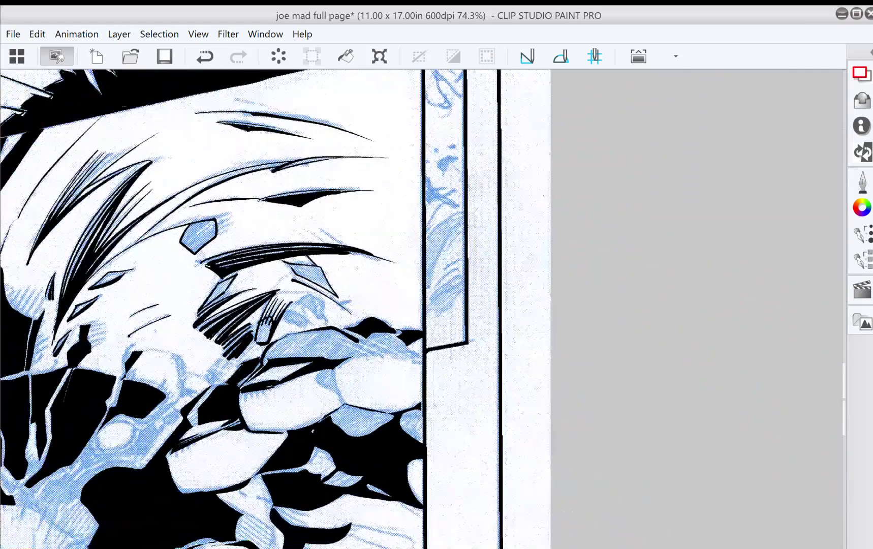
pyautogui.moveTo(344, 379)
pyautogui.mouseDown()
pyautogui.moveTo(380, 336)
pyautogui.moveTo(377, 365)
pyautogui.mouseUp()
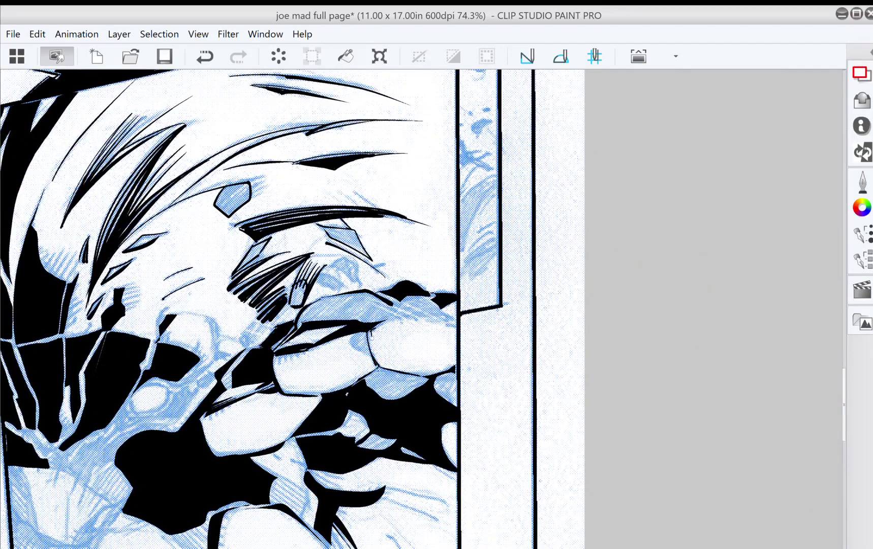
pyautogui.moveTo(365, 329)
pyautogui.mouseDown()
pyautogui.moveTo(349, 341)
pyautogui.moveTo(369, 353)
pyautogui.mouseUp()
pyautogui.press('-')
pyautogui.press('-')
pyautogui.press('-')
pyautogui.press('-')
pyautogui.press('-')
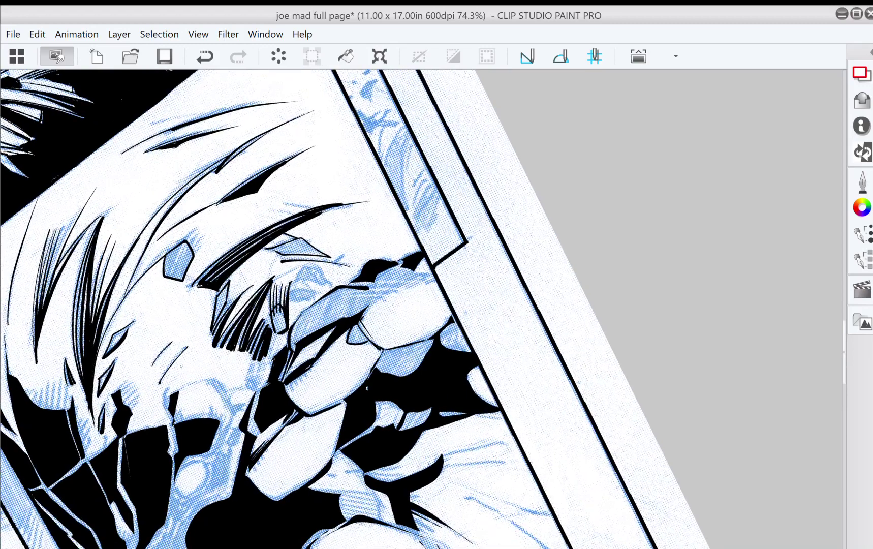
pyautogui.moveTo(347, 371)
pyautogui.mouseDown()
pyautogui.moveTo(341, 407)
pyautogui.moveTo(350, 395)
pyautogui.moveTo(348, 388)
pyautogui.moveTo(338, 407)
pyautogui.mouseUp()
# - Clean up the joint between the two upper fingers with the eraser, then hatch and blacken its small wedge-shaped shadow
pyautogui.press('e')
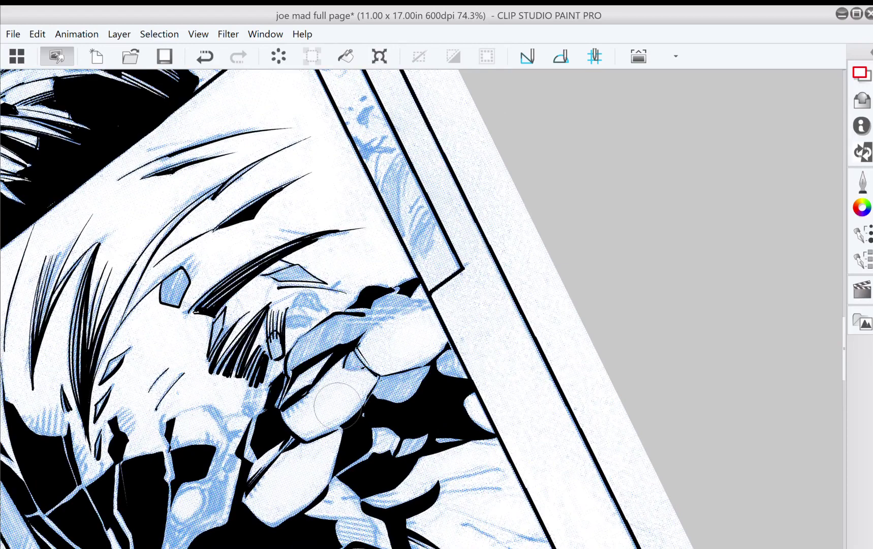
pyautogui.press('^')
pyautogui.moveTo(378, 383)
pyautogui.mouseDown()
pyautogui.moveTo(371, 403)
pyautogui.moveTo(373, 394)
pyautogui.mouseUp()
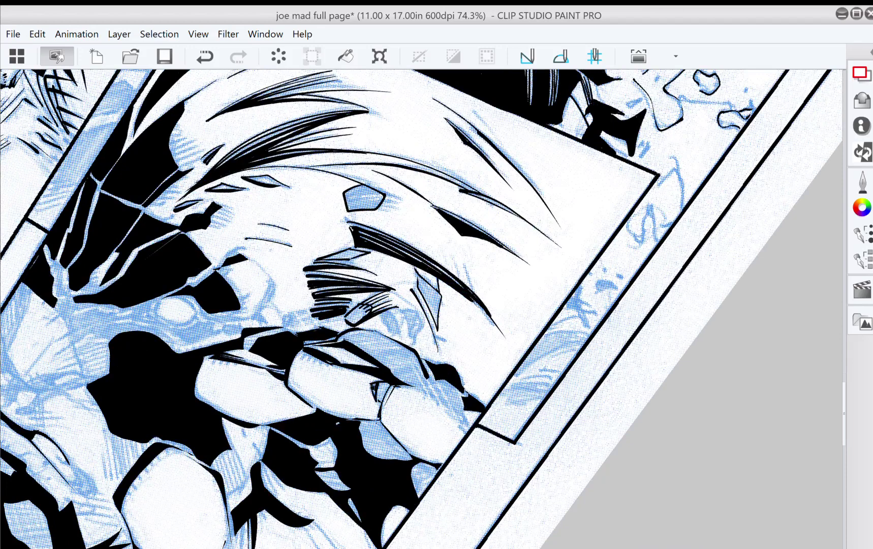
pyautogui.moveTo(371, 385); pyautogui.dragTo(373, 390)
pyautogui.press('-')
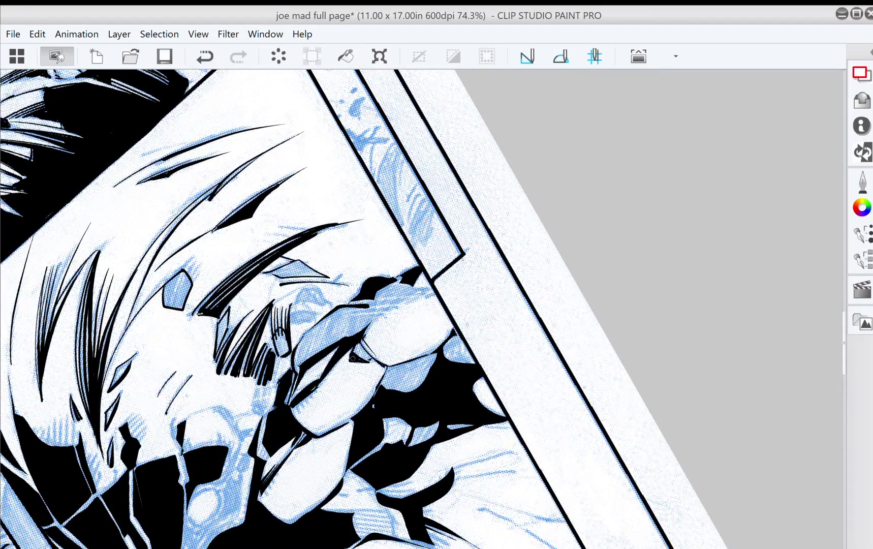
pyautogui.moveTo(354, 352)
pyautogui.mouseDown()
pyautogui.moveTo(361, 340)
pyautogui.moveTo(371, 357)
pyautogui.mouseUp()
pyautogui.moveTo(368, 364)
pyautogui.mouseDown()
pyautogui.moveTo(373, 358)
pyautogui.moveTo(376, 402)
pyautogui.mouseUp()
# - Outline the narrow debris shard overlapping the uppermost finger beside the panel border
pyautogui.moveTo(471, 300)
pyautogui.mouseDown()
pyautogui.moveTo(484, 273)
pyautogui.moveTo(379, 197)
pyautogui.moveTo(351, 204)
pyautogui.mouseUp()
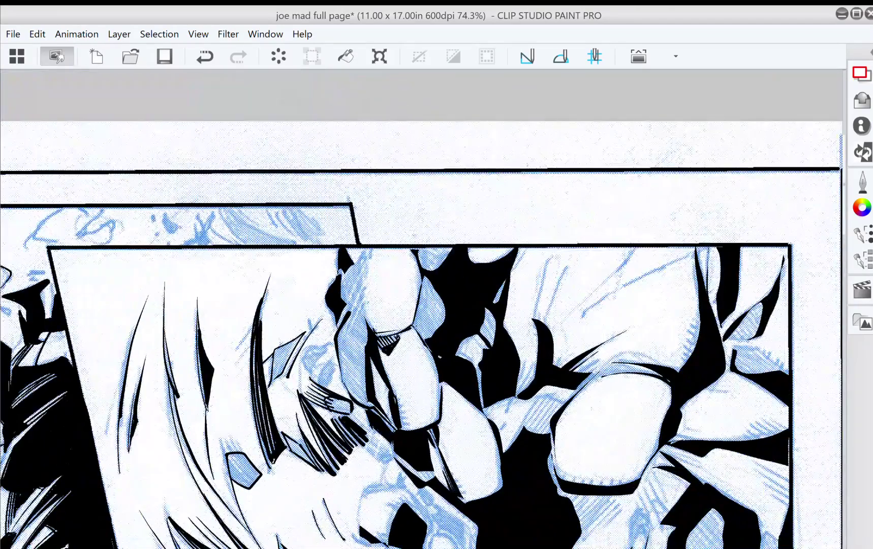
pyautogui.moveTo(363, 262)
pyautogui.mouseDown()
pyautogui.moveTo(342, 310)
pyautogui.moveTo(352, 266)
pyautogui.moveTo(335, 283)
pyautogui.moveTo(362, 279)
pyautogui.moveTo(350, 314)
pyautogui.mouseUp()
pyautogui.moveTo(361, 281)
pyautogui.mouseDown()
pyautogui.moveTo(370, 329)
pyautogui.moveTo(338, 326)
pyautogui.moveTo(316, 290)
pyautogui.moveTo(425, 278)
pyautogui.moveTo(399, 258)
pyautogui.moveTo(339, 336)
pyautogui.mouseUp()
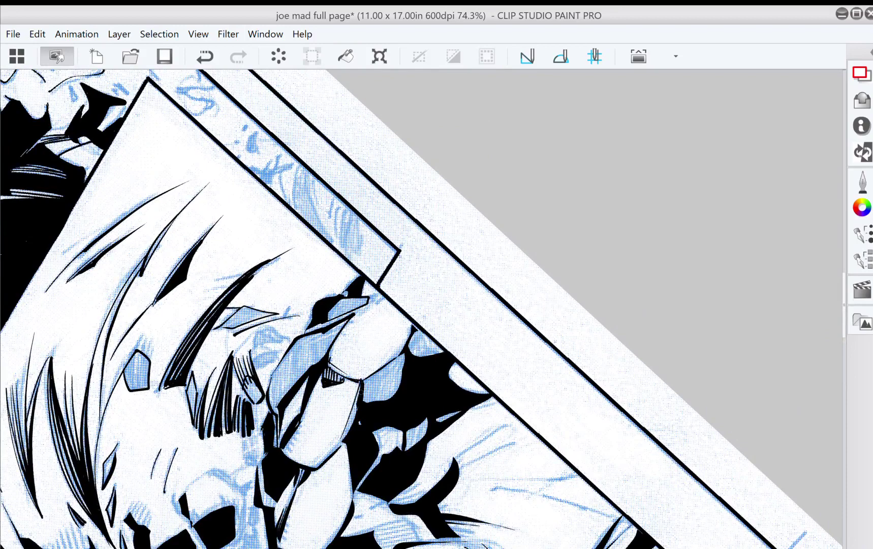
# - Hatch the blue shadow shapes beneath the uppermost finger and next to the panel border with closely spaced parallel lines
pyautogui.moveTo(377, 286); pyautogui.dragTo(408, 306)
pyautogui.moveTo(360, 415)
pyautogui.mouseDown()
pyautogui.moveTo(368, 390)
pyautogui.moveTo(372, 402)
pyautogui.moveTo(384, 387)
pyautogui.mouseUp()
pyautogui.moveTo(379, 415)
pyautogui.mouseDown()
pyautogui.moveTo(390, 383)
pyautogui.moveTo(393, 394)
pyautogui.moveTo(401, 379)
pyautogui.mouseUp()
pyautogui.moveTo(392, 420); pyautogui.dragTo(404, 387)
pyautogui.moveTo(400, 392); pyautogui.dragTo(406, 378)
pyautogui.moveTo(396, 413)
pyautogui.mouseDown()
pyautogui.moveTo(425, 361)
pyautogui.moveTo(437, 357)
pyautogui.moveTo(451, 377)
pyautogui.moveTo(457, 244)
pyautogui.moveTo(458, 271)
pyautogui.mouseUp()
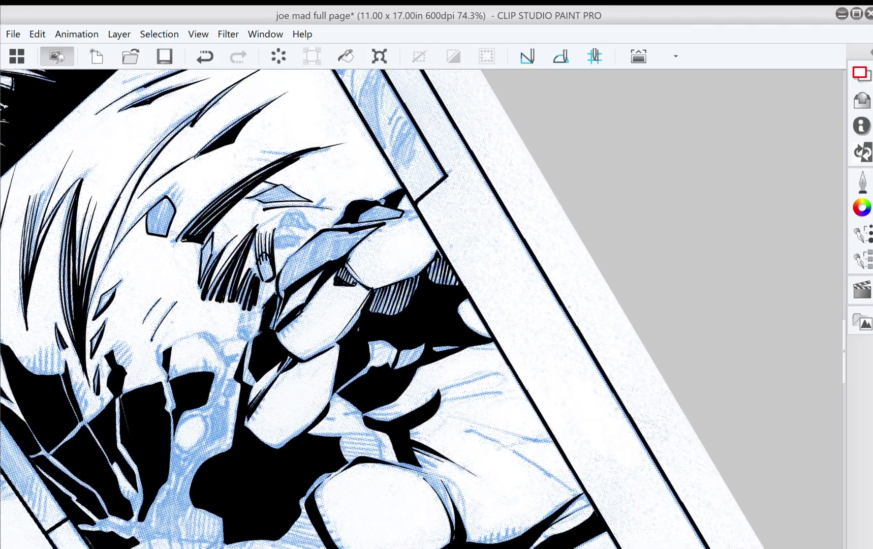
# - Hatch the small blue shapes inside the black shadow below the fingers with short parallel strokes
pyautogui.scroll(2, 382, 305)
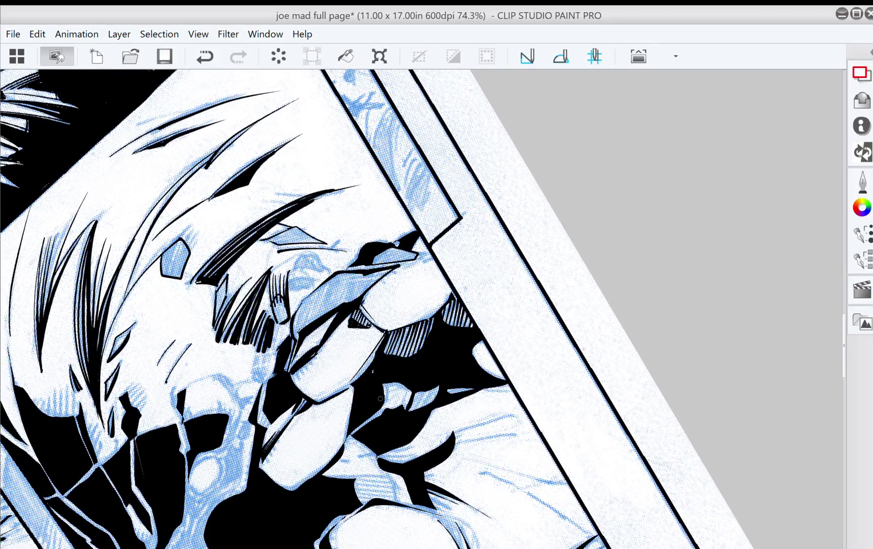
pyautogui.moveTo(386, 380)
pyautogui.mouseDown()
pyautogui.moveTo(388, 403)
pyautogui.moveTo(409, 398)
pyautogui.moveTo(419, 410)
pyautogui.moveTo(435, 401)
pyautogui.mouseUp()
pyautogui.moveTo(440, 388)
pyautogui.mouseDown()
pyautogui.moveTo(438, 400)
pyautogui.moveTo(389, 347)
pyautogui.moveTo(374, 352)
pyautogui.moveTo(433, 225)
pyautogui.moveTo(331, 339)
pyautogui.moveTo(332, 412)
pyautogui.mouseUp()
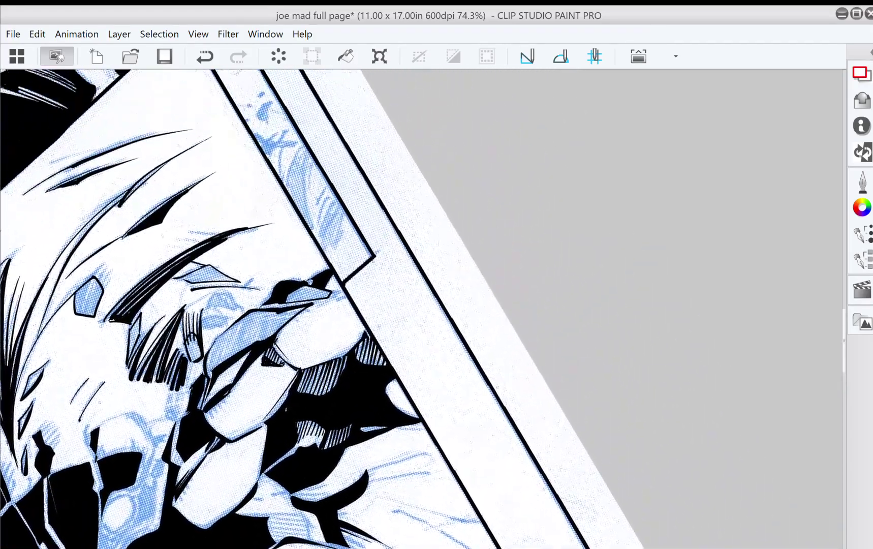
# - Redo the hatching on the rounded shape at the panel border, and ink a thin curved line on the neighbouring form
pyautogui.moveTo(386, 379)
pyautogui.mouseDown()
pyautogui.moveTo(383, 394)
pyautogui.moveTo(404, 412)
pyautogui.mouseUp()
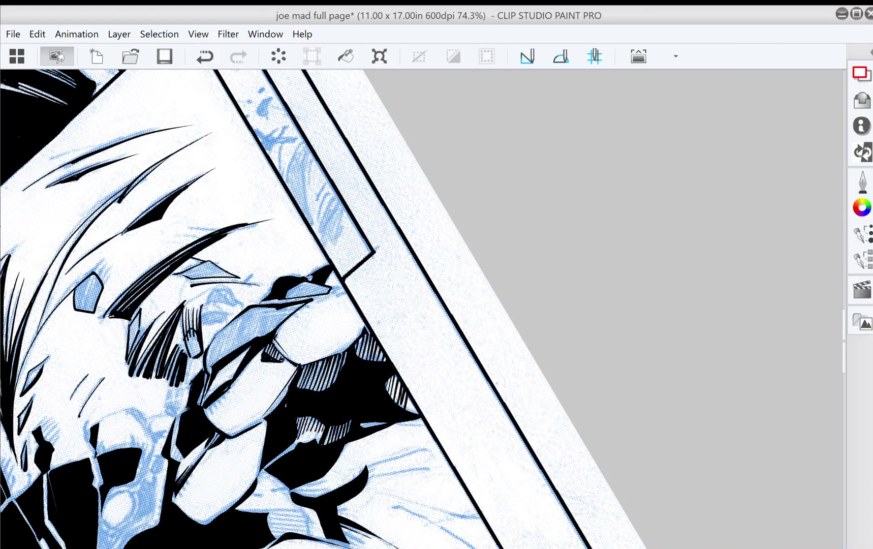
pyautogui.click(205, 57)
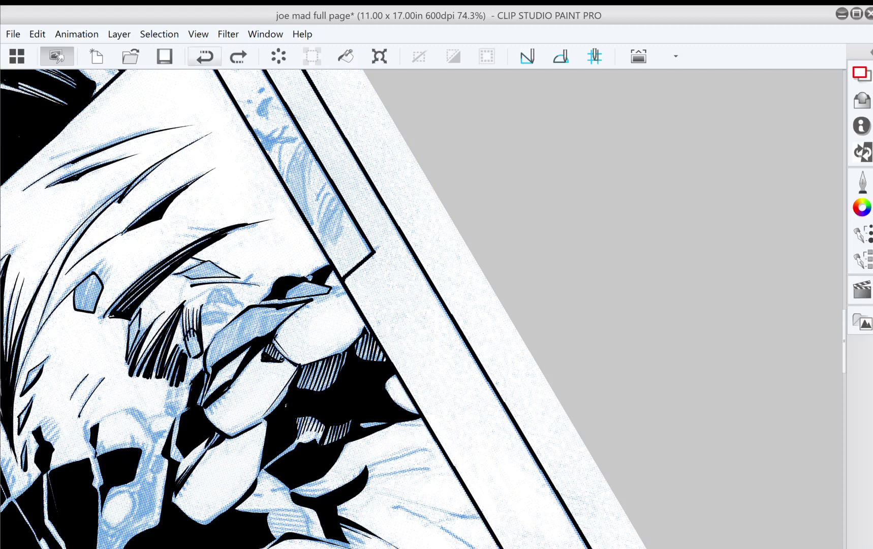
pyautogui.moveTo(391, 376)
pyautogui.mouseDown()
pyautogui.moveTo(387, 400)
pyautogui.moveTo(413, 415)
pyautogui.moveTo(412, 342)
pyautogui.moveTo(377, 267)
pyautogui.mouseUp()
pyautogui.moveTo(436, 266); pyautogui.dragTo(442, 331)
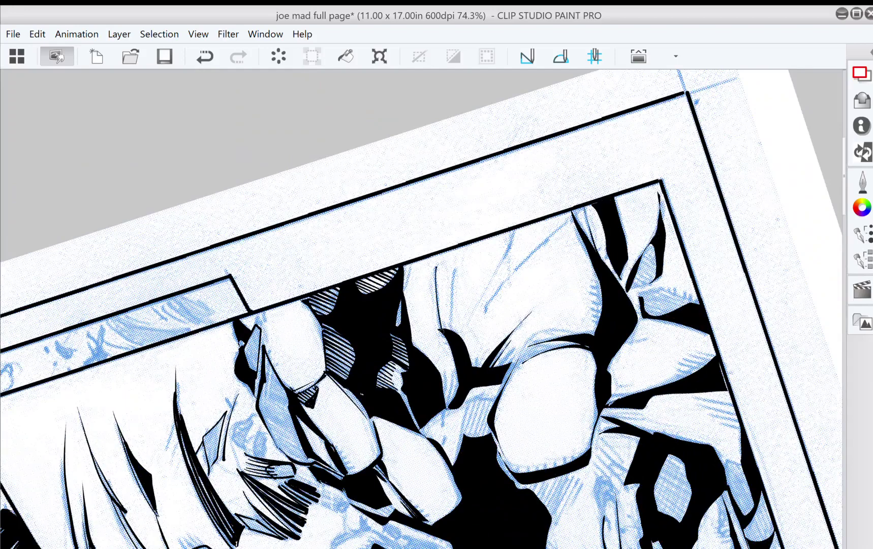
# - Ink long tapered crease lines across the back of the hand behind the large rounded knuckle, following the blue pencil lines
pyautogui.moveTo(454, 273)
pyautogui.mouseDown()
pyautogui.moveTo(449, 331)
pyautogui.moveTo(471, 315)
pyautogui.moveTo(511, 235)
pyautogui.mouseUp()
pyautogui.moveTo(492, 302)
pyautogui.mouseDown()
pyautogui.moveTo(484, 311)
pyautogui.moveTo(568, 221)
pyautogui.mouseUp()
pyautogui.moveTo(509, 315); pyautogui.dragTo(409, 231)
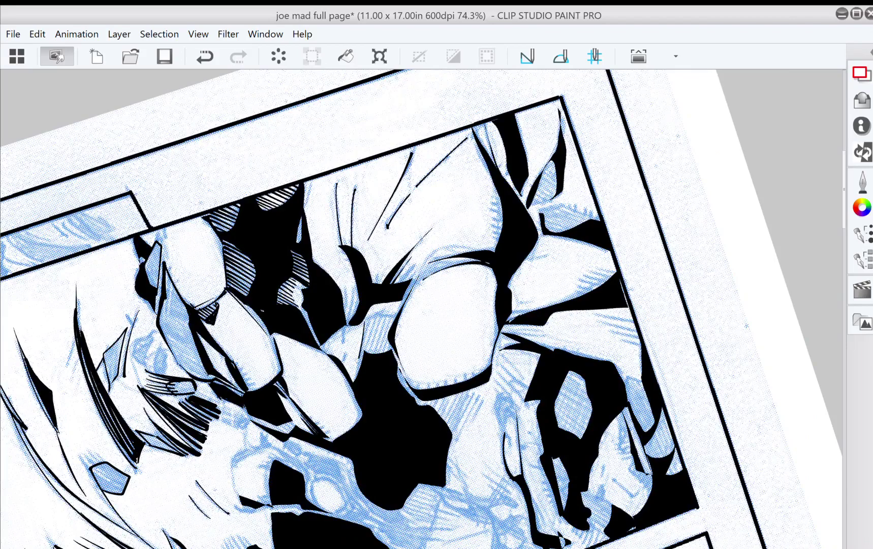
pyautogui.moveTo(542, 351); pyautogui.dragTo(470, 193)
pyautogui.moveTo(330, 333); pyautogui.dragTo(334, 366)
pyautogui.moveTo(346, 287); pyautogui.dragTo(296, 347)
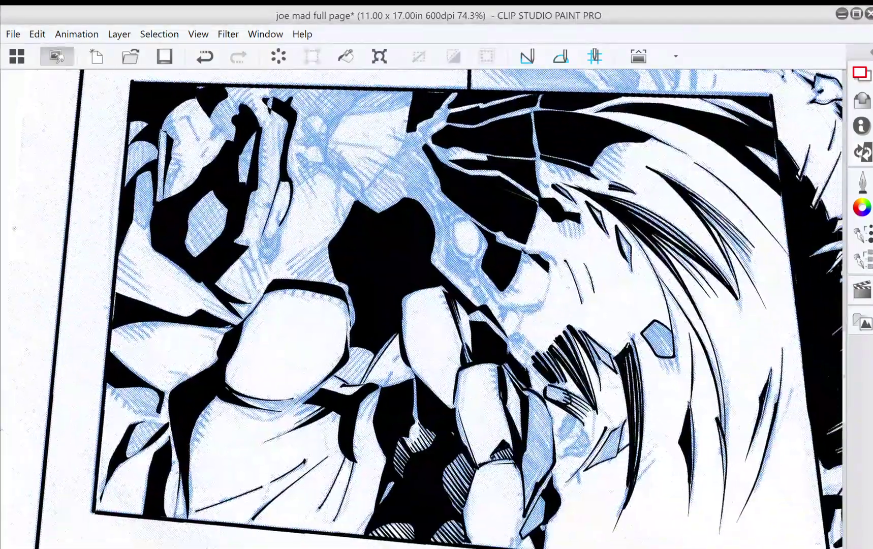
# - Hatch the blue shape between the large rounded knuckle and the adjacent finger, adding short strokes along the neighbouring black fold
pyautogui.moveTo(581, 422); pyautogui.dragTo(588, 402)
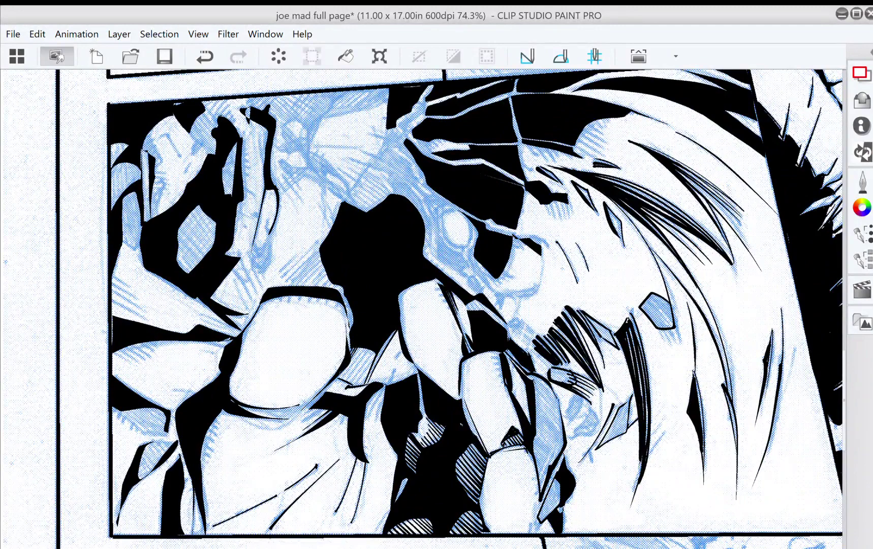
pyautogui.moveTo(342, 376); pyautogui.dragTo(363, 345)
pyautogui.moveTo(342, 378)
pyautogui.mouseDown()
pyautogui.moveTo(371, 343)
pyautogui.moveTo(350, 387)
pyautogui.moveTo(376, 350)
pyautogui.moveTo(369, 371)
pyautogui.mouseUp()
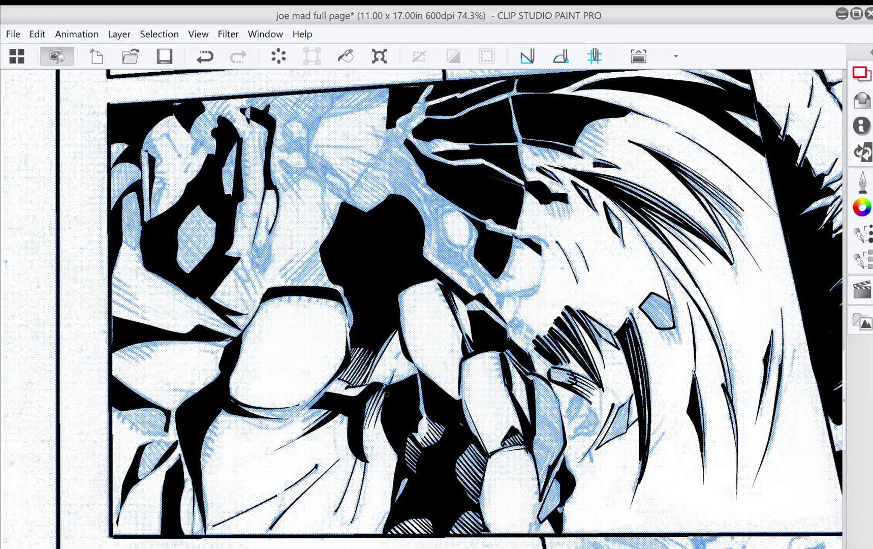
# - Ink the angular fold contour and thin shading lines along the edge of the large rounded knuckle facing the hand
pyautogui.moveTo(437, 305)
pyautogui.mouseDown()
pyautogui.moveTo(422, 226)
pyautogui.moveTo(317, 301)
pyautogui.moveTo(334, 306)
pyautogui.moveTo(355, 262)
pyautogui.mouseUp()
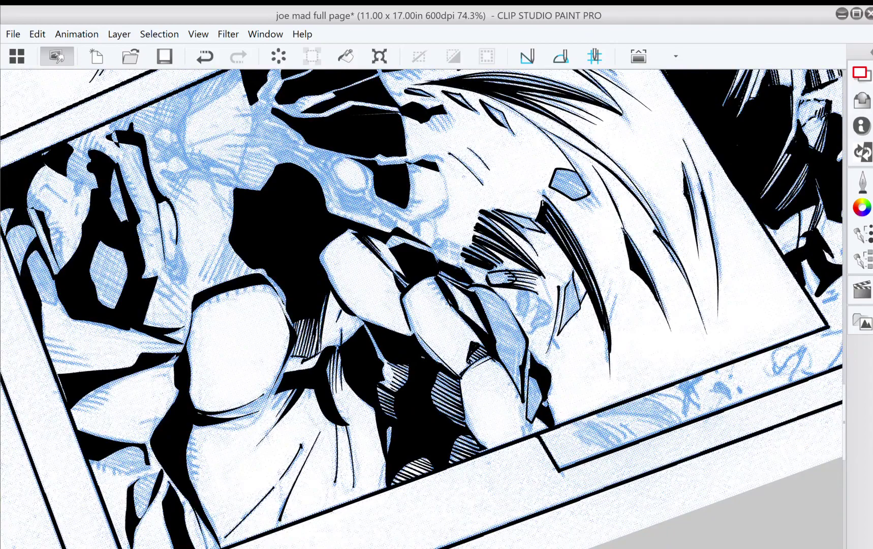
pyautogui.moveTo(458, 330); pyautogui.dragTo(508, 282)
pyautogui.moveTo(509, 356); pyautogui.dragTo(480, 263)
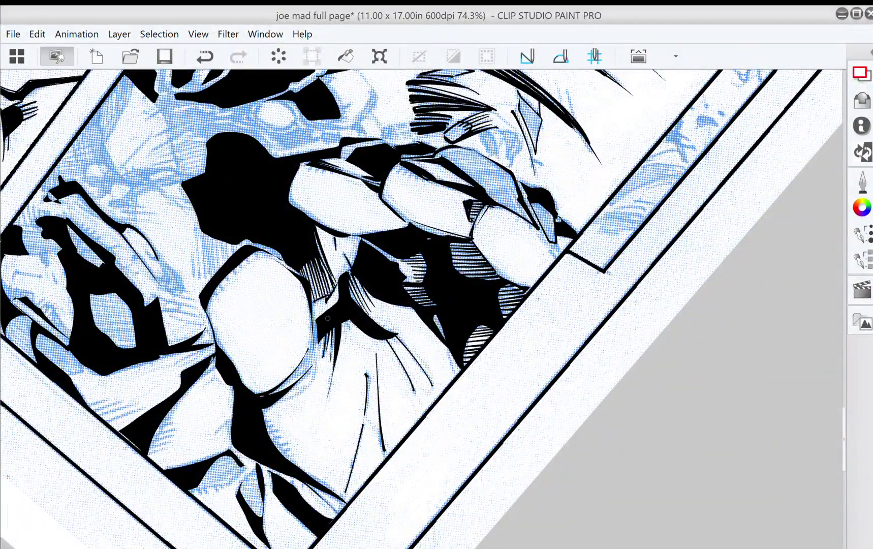
pyautogui.moveTo(287, 401); pyautogui.dragTo(313, 379)
pyautogui.moveTo(318, 342)
pyautogui.mouseDown()
pyautogui.moveTo(310, 382)
pyautogui.moveTo(284, 383)
pyautogui.mouseUp()
pyautogui.moveTo(313, 350)
pyautogui.mouseDown()
pyautogui.moveTo(290, 377)
pyautogui.moveTo(302, 367)
pyautogui.mouseUp()
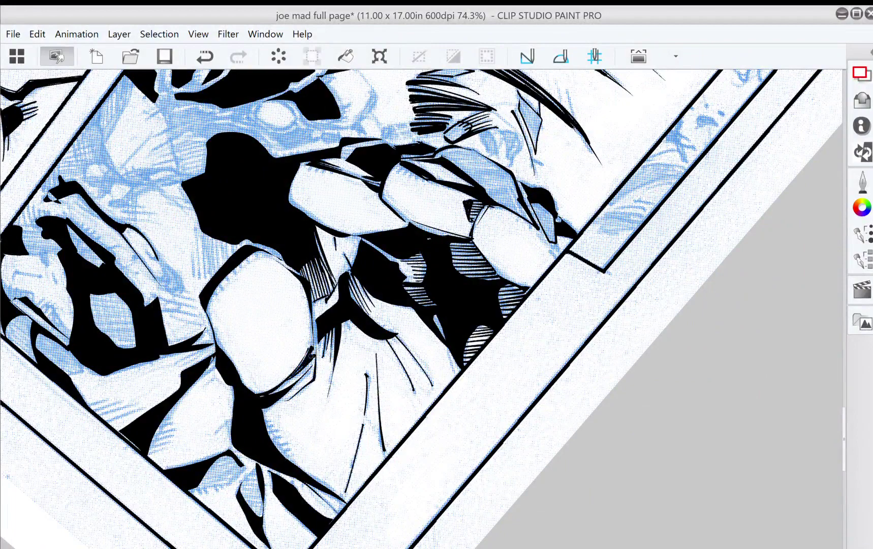
# - Hatch the blue shadow beneath the large rounded knuckle with closely spaced parallel strokes beside the central black area
pyautogui.moveTo(316, 321)
pyautogui.mouseDown()
pyautogui.moveTo(341, 395)
pyautogui.moveTo(371, 359)
pyautogui.moveTo(365, 390)
pyautogui.moveTo(420, 545)
pyautogui.moveTo(420, 465)
pyautogui.moveTo(472, 432)
pyautogui.moveTo(435, 480)
pyautogui.moveTo(437, 472)
pyautogui.mouseUp()
pyautogui.moveTo(389, 299); pyautogui.dragTo(411, 340)
pyautogui.moveTo(492, 264)
pyautogui.mouseDown()
pyautogui.moveTo(503, 277)
pyautogui.moveTo(491, 266)
pyautogui.mouseUp()
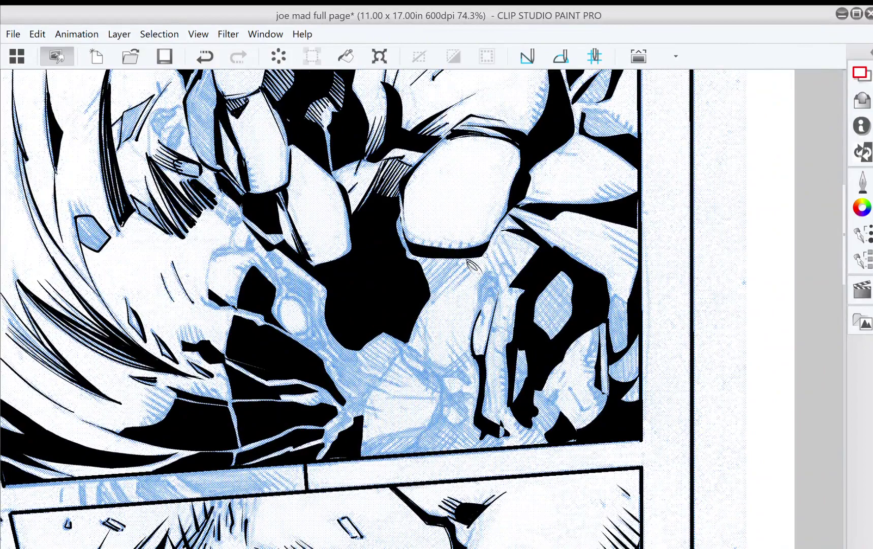
pyautogui.click(205, 56)
pyautogui.moveTo(490, 266); pyautogui.dragTo(423, 295)
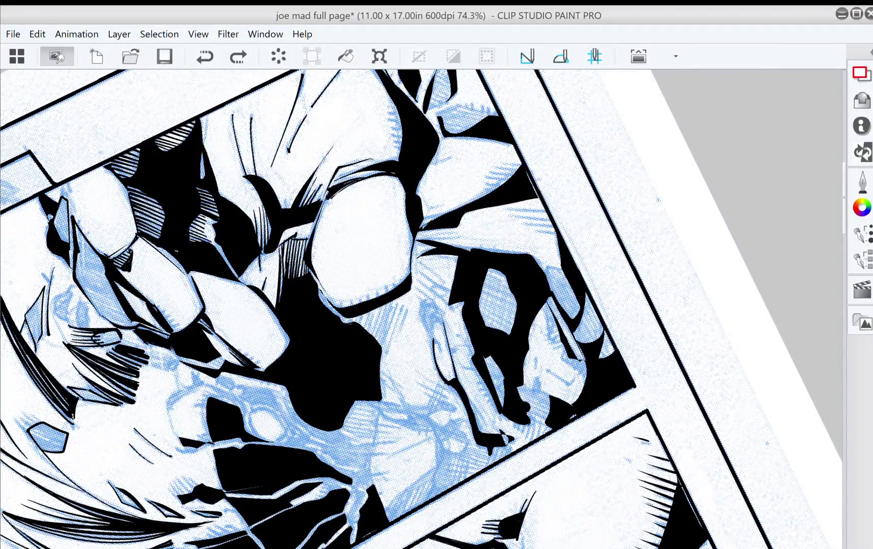
pyautogui.moveTo(344, 327)
pyautogui.mouseDown()
pyautogui.moveTo(367, 310)
pyautogui.moveTo(369, 342)
pyautogui.moveTo(373, 305)
pyautogui.moveTo(386, 301)
pyautogui.mouseUp()
pyautogui.moveTo(374, 345)
pyautogui.mouseDown()
pyautogui.moveTo(381, 348)
pyautogui.moveTo(399, 319)
pyautogui.moveTo(410, 328)
pyautogui.moveTo(413, 319)
pyautogui.mouseUp()
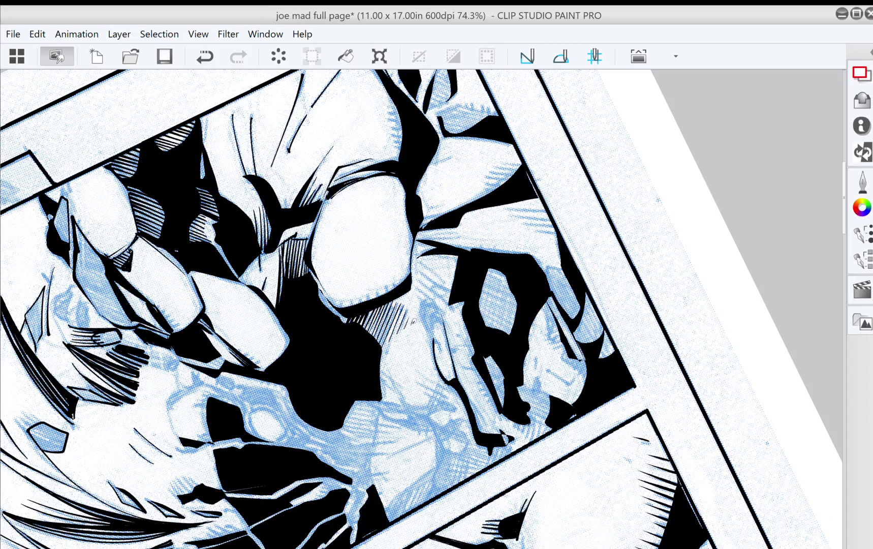
# - Add short hatch strokes along the large knuckle's edge where it meets the central black shadow, and undo the last stroke
pyautogui.scroll(2, 410, 308)
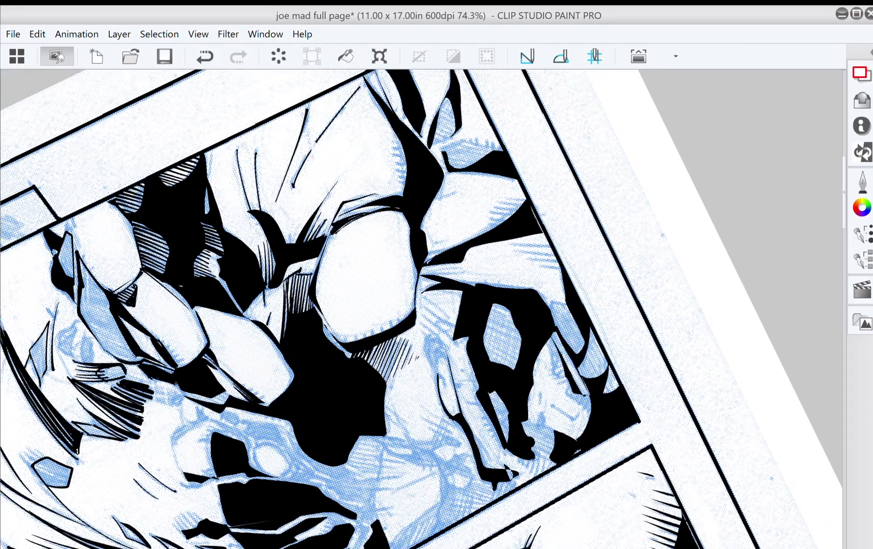
pyautogui.moveTo(323, 335)
pyautogui.mouseDown()
pyautogui.moveTo(325, 328)
pyautogui.moveTo(350, 350)
pyautogui.mouseUp()
pyautogui.moveTo(349, 351); pyautogui.dragTo(350, 337)
pyautogui.press('^')
pyautogui.press('^')
pyautogui.press('^')
pyautogui.press('^')
pyautogui.press('^')
pyautogui.press('^')
pyautogui.press('^')
pyautogui.press('^')
pyautogui.press('^')
pyautogui.press('^')
pyautogui.press('^')
pyautogui.press('^')
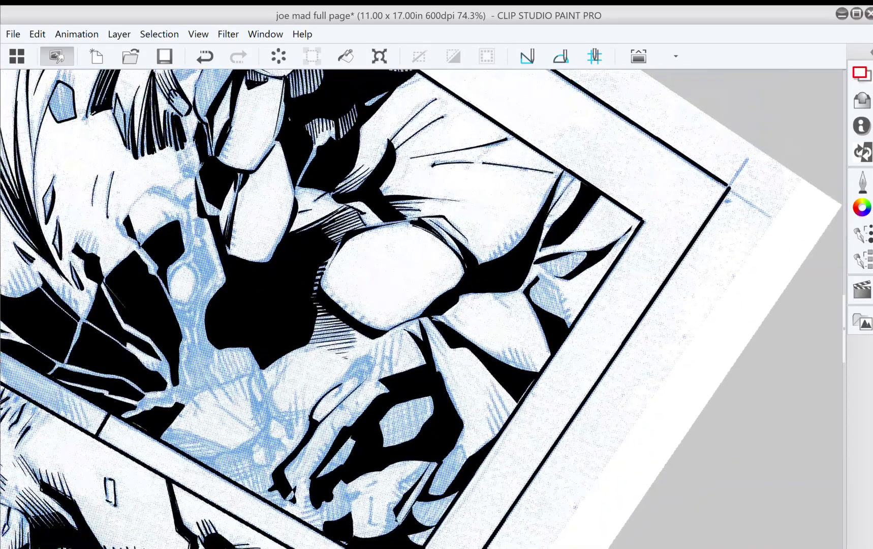
pyautogui.press('-')
pyautogui.moveTo(351, 315)
pyautogui.mouseDown()
pyautogui.moveTo(350, 327)
pyautogui.moveTo(344, 295)
pyautogui.mouseUp()
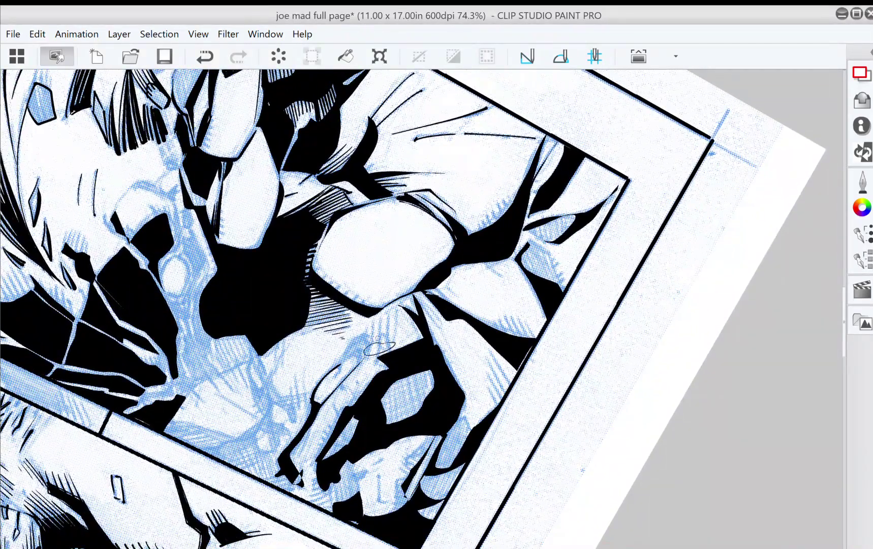
pyautogui.click(204, 57)
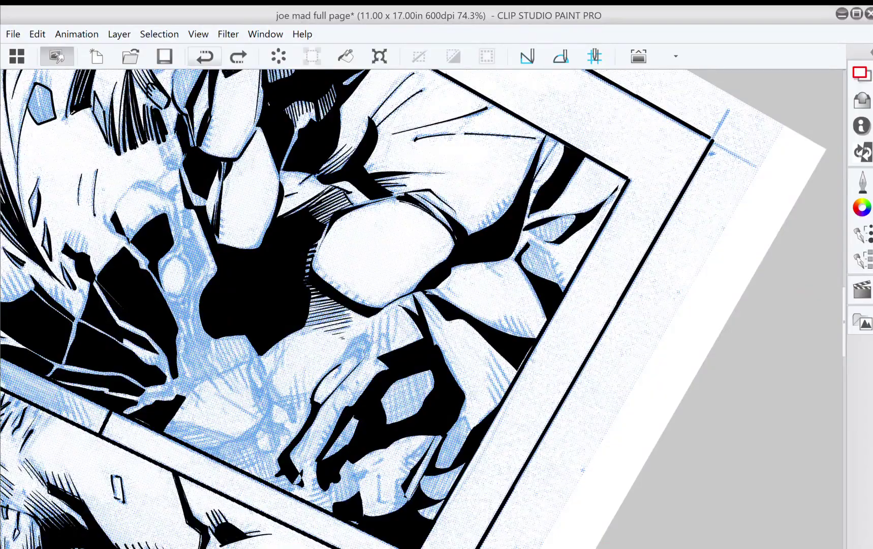
# - Hatch the pale wedge between the large knuckle and the narrow blue form with short parallel strokes
pyautogui.moveTo(381, 365); pyautogui.dragTo(498, 488)
pyautogui.moveTo(351, 335); pyautogui.dragTo(344, 330)
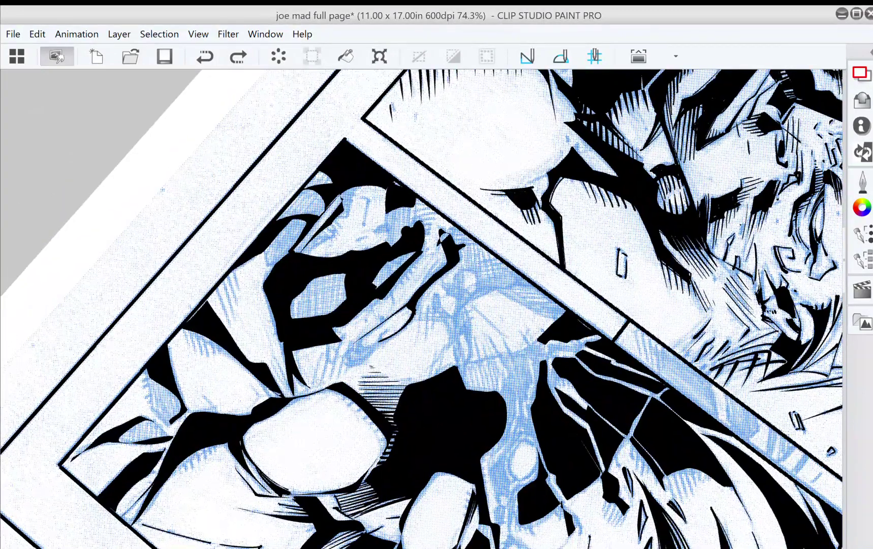
pyautogui.moveTo(310, 389); pyautogui.dragTo(323, 348)
pyautogui.moveTo(316, 390); pyautogui.dragTo(331, 349)
pyautogui.moveTo(323, 388)
pyautogui.mouseDown()
pyautogui.moveTo(339, 342)
pyautogui.moveTo(332, 376)
pyautogui.moveTo(341, 346)
pyautogui.moveTo(346, 356)
pyautogui.moveTo(348, 348)
pyautogui.mouseUp()
pyautogui.moveTo(341, 377)
pyautogui.mouseDown()
pyautogui.moveTo(355, 347)
pyautogui.moveTo(331, 346)
pyautogui.moveTo(335, 358)
pyautogui.mouseUp()
pyautogui.moveTo(331, 366)
pyautogui.mouseDown()
pyautogui.moveTo(335, 356)
pyautogui.moveTo(341, 408)
pyautogui.moveTo(343, 384)
pyautogui.moveTo(358, 398)
pyautogui.moveTo(350, 361)
pyautogui.mouseUp()
pyautogui.moveTo(356, 386); pyautogui.dragTo(448, 409)
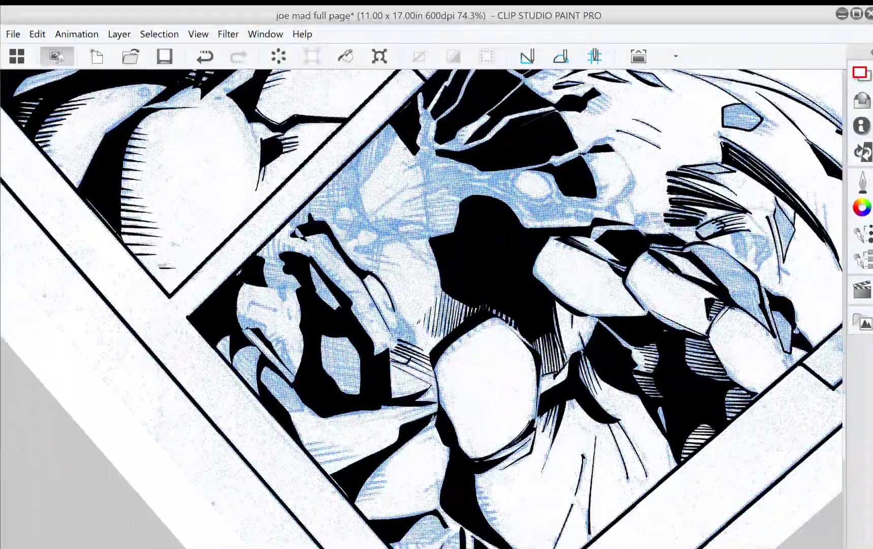
# - Ink a few short tapered strokes on the blue form beside the central black shadow, redoing the first one
pyautogui.moveTo(386, 402); pyautogui.dragTo(444, 406)
pyautogui.moveTo(427, 305); pyautogui.dragTo(413, 472)
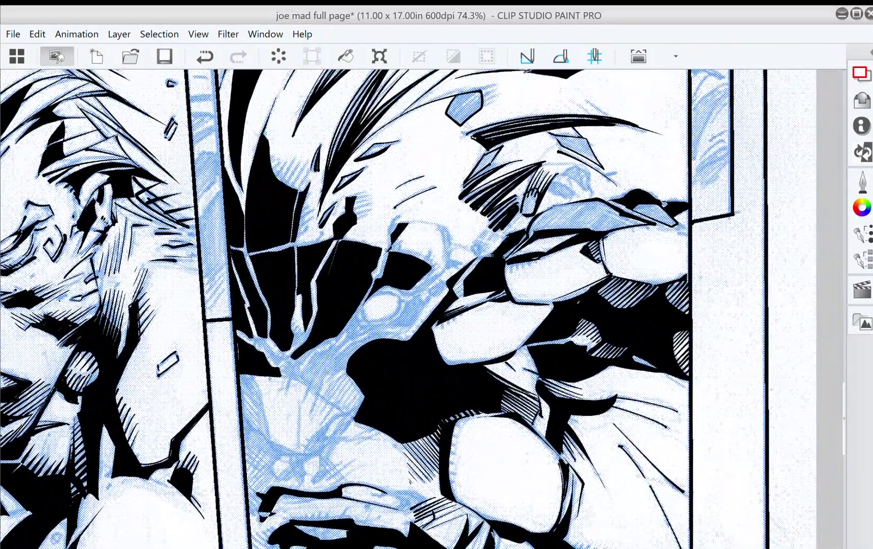
pyautogui.moveTo(315, 372); pyautogui.dragTo(302, 407)
pyautogui.hotkey('ctrl', 'z')
pyautogui.moveTo(318, 373)
pyautogui.mouseDown()
pyautogui.moveTo(309, 417)
pyautogui.moveTo(314, 407)
pyautogui.mouseUp()
pyautogui.moveTo(337, 371)
pyautogui.mouseDown()
pyautogui.moveTo(328, 385)
pyautogui.moveTo(332, 376)
pyautogui.mouseUp()
pyautogui.moveTo(348, 367); pyautogui.dragTo(341, 373)
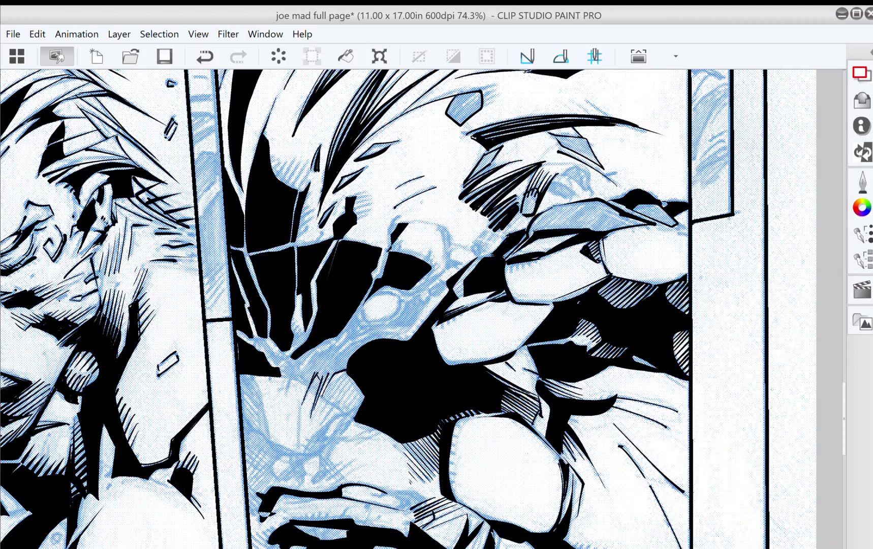
# - Outline the small angular blue facet bordering the central black shadow
pyautogui.moveTo(421, 203); pyautogui.dragTo(411, 187)
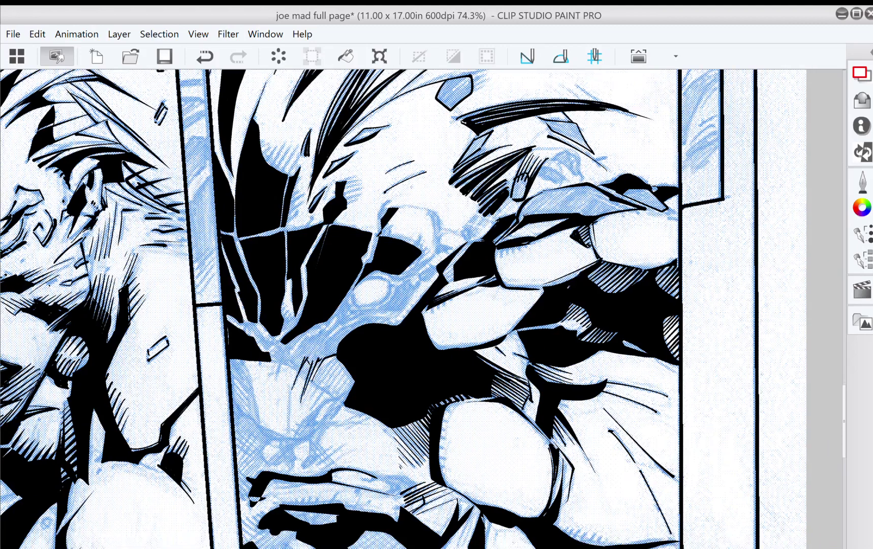
pyautogui.moveTo(339, 351); pyautogui.dragTo(322, 370)
pyautogui.moveTo(323, 389); pyautogui.dragTo(380, 416)
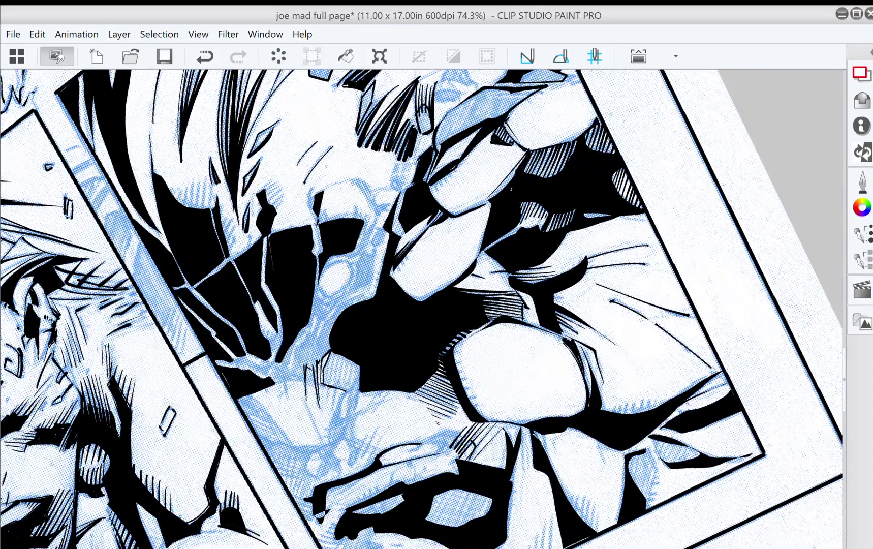
pyautogui.moveTo(380, 416); pyautogui.dragTo(339, 399)
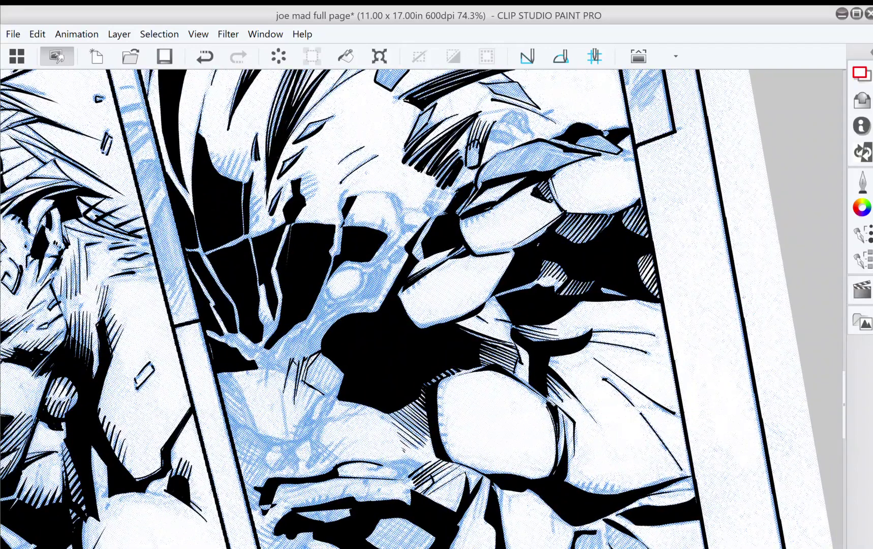
# - Fill the small angular facet beside the central black shadow with closely spaced parallel hatching
pyautogui.press('-')
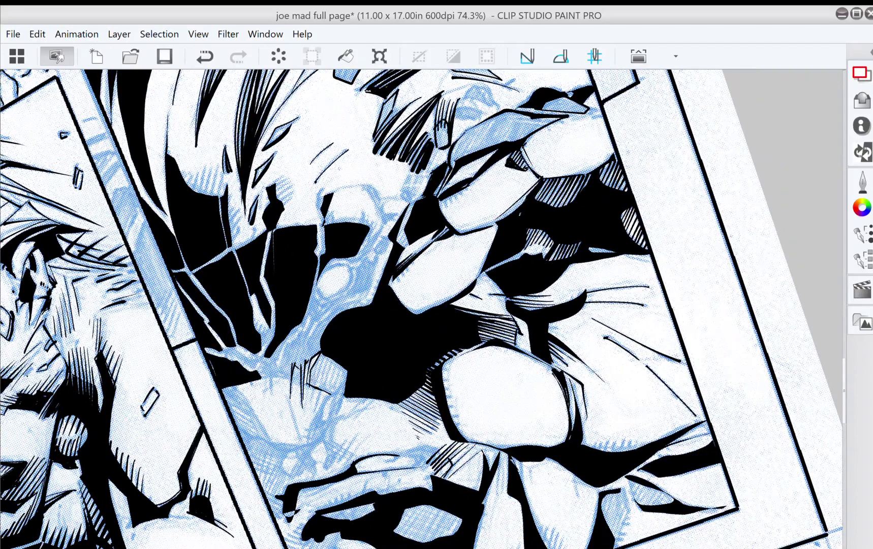
pyautogui.moveTo(318, 360); pyautogui.dragTo(309, 389)
pyautogui.moveTo(314, 376)
pyautogui.mouseDown()
pyautogui.moveTo(324, 353)
pyautogui.moveTo(311, 388)
pyautogui.mouseUp()
pyautogui.moveTo(328, 355)
pyautogui.mouseDown()
pyautogui.moveTo(311, 393)
pyautogui.moveTo(325, 364)
pyautogui.moveTo(318, 390)
pyautogui.mouseUp()
pyautogui.moveTo(334, 359); pyautogui.dragTo(322, 393)
pyautogui.moveTo(338, 357)
pyautogui.mouseDown()
pyautogui.moveTo(326, 394)
pyautogui.moveTo(379, 437)
pyautogui.moveTo(377, 375)
pyautogui.moveTo(340, 396)
pyautogui.moveTo(346, 401)
pyautogui.mouseUp()
pyautogui.moveTo(353, 379); pyautogui.dragTo(338, 423)
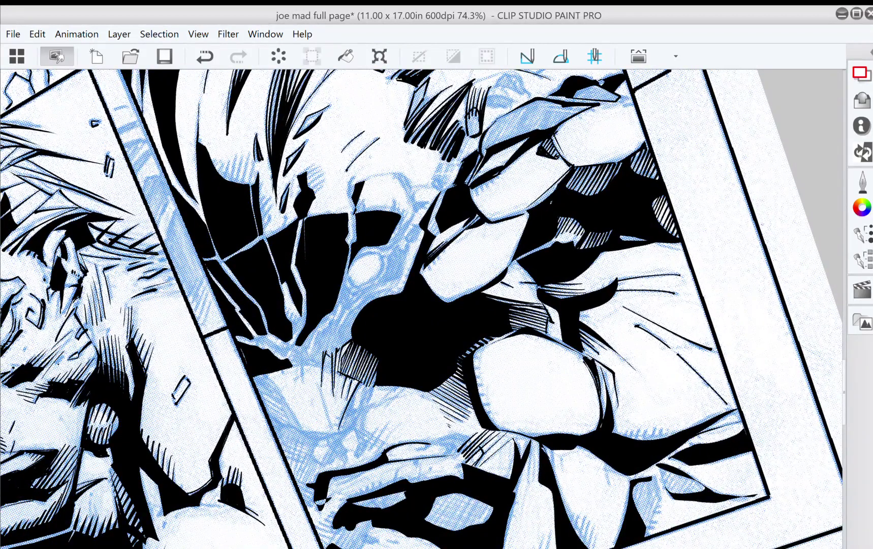
# - Ink heavy tapered strokes running off the hatched facet along the edge of the pale form
pyautogui.moveTo(364, 379); pyautogui.dragTo(353, 395)
pyautogui.moveTo(358, 388); pyautogui.dragTo(350, 416)
pyautogui.moveTo(368, 384); pyautogui.dragTo(356, 416)
pyautogui.moveTo(380, 368)
pyautogui.mouseDown()
pyautogui.moveTo(359, 413)
pyautogui.moveTo(370, 382)
pyautogui.moveTo(366, 398)
pyautogui.mouseUp()
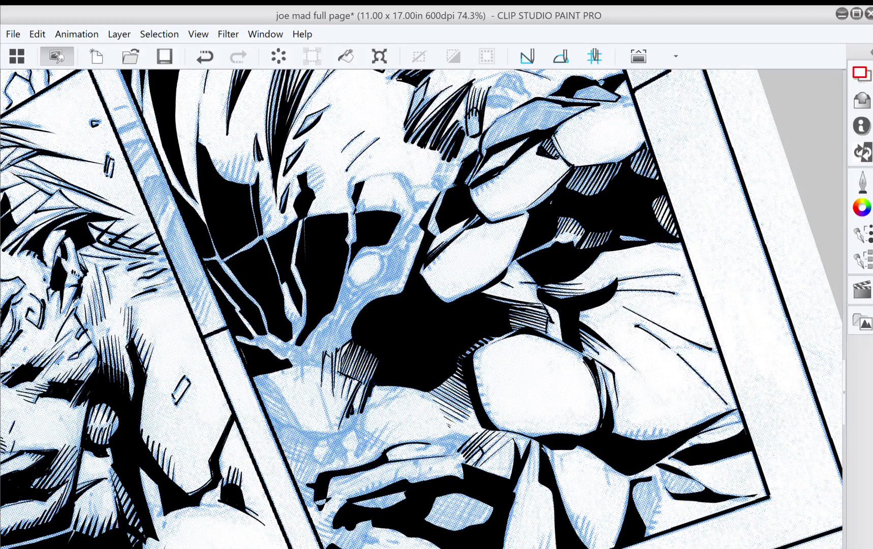
pyautogui.moveTo(343, 430)
pyautogui.mouseDown()
pyautogui.moveTo(353, 413)
pyautogui.moveTo(338, 432)
pyautogui.moveTo(350, 430)
pyautogui.mouseUp()
# - Extend the jagged dark contour beyond the hatched facet and add small crack lines on the pale form beside it
pyautogui.moveTo(536, 383); pyautogui.dragTo(502, 228)
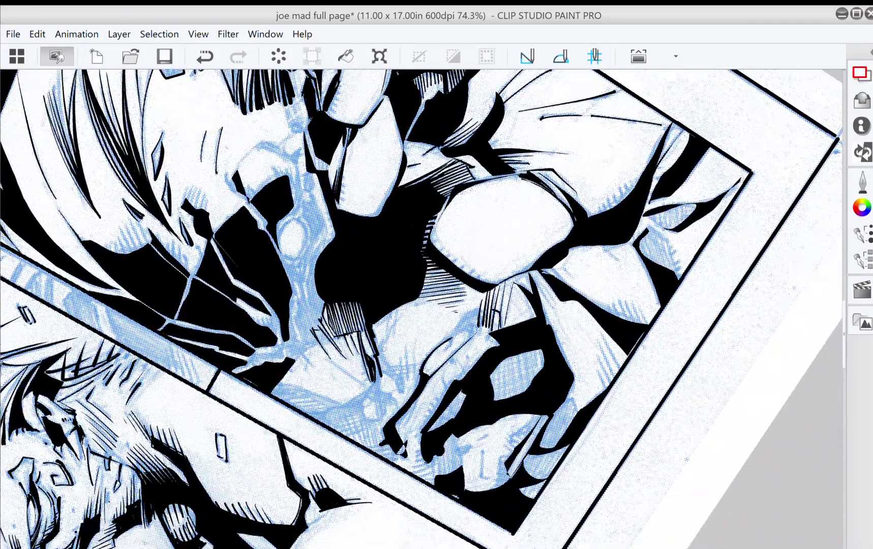
pyautogui.moveTo(386, 339)
pyautogui.mouseDown()
pyautogui.moveTo(379, 372)
pyautogui.moveTo(379, 348)
pyautogui.mouseUp()
pyautogui.moveTo(396, 344)
pyautogui.mouseDown()
pyautogui.moveTo(380, 370)
pyautogui.moveTo(379, 352)
pyautogui.mouseUp()
pyautogui.moveTo(390, 348); pyautogui.dragTo(379, 373)
pyautogui.moveTo(391, 314)
pyautogui.mouseDown()
pyautogui.moveTo(389, 339)
pyautogui.moveTo(394, 333)
pyautogui.moveTo(383, 347)
pyautogui.moveTo(395, 322)
pyautogui.mouseUp()
pyautogui.moveTo(503, 229); pyautogui.dragTo(547, 306)
pyautogui.moveTo(367, 372)
pyautogui.mouseDown()
pyautogui.moveTo(373, 401)
pyautogui.moveTo(393, 371)
pyautogui.mouseUp()
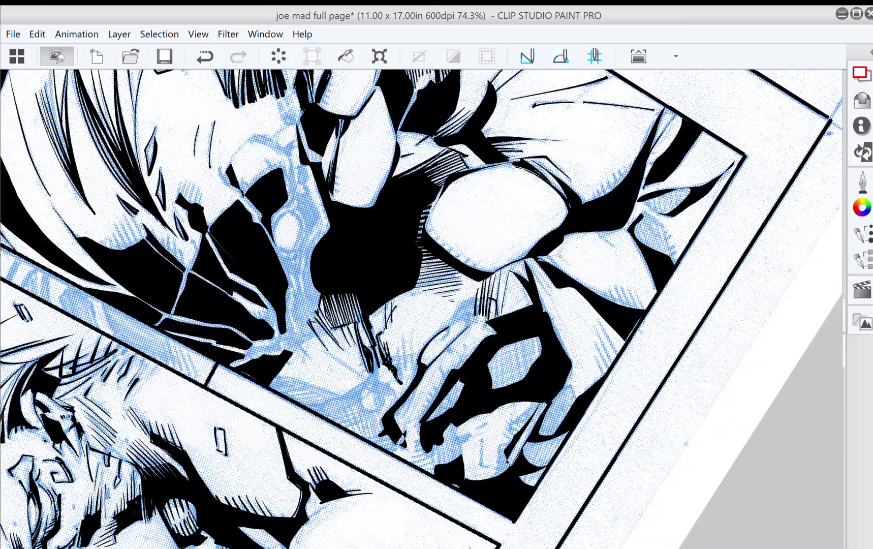
# - Cross-hatch the small blue shadow at the end of the jagged contour, next to the narrow blue form
pyautogui.moveTo(391, 339); pyautogui.dragTo(402, 381)
pyautogui.moveTo(396, 339)
pyautogui.mouseDown()
pyautogui.moveTo(405, 375)
pyautogui.moveTo(418, 356)
pyautogui.moveTo(415, 367)
pyautogui.mouseUp()
pyautogui.moveTo(472, 472); pyautogui.dragTo(517, 233)
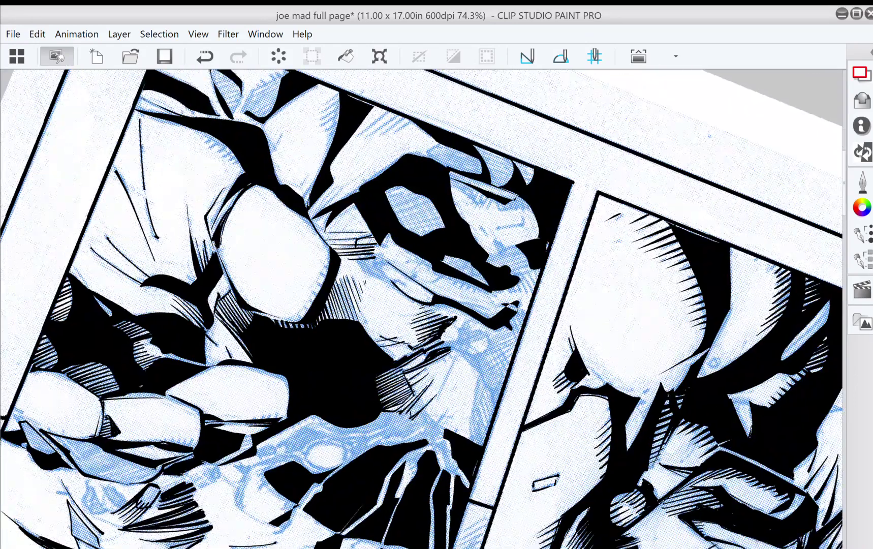
pyautogui.moveTo(419, 308)
pyautogui.mouseDown()
pyautogui.moveTo(430, 332)
pyautogui.moveTo(439, 335)
pyautogui.moveTo(437, 320)
pyautogui.moveTo(454, 325)
pyautogui.mouseUp()
pyautogui.moveTo(389, 249); pyautogui.dragTo(481, 312)
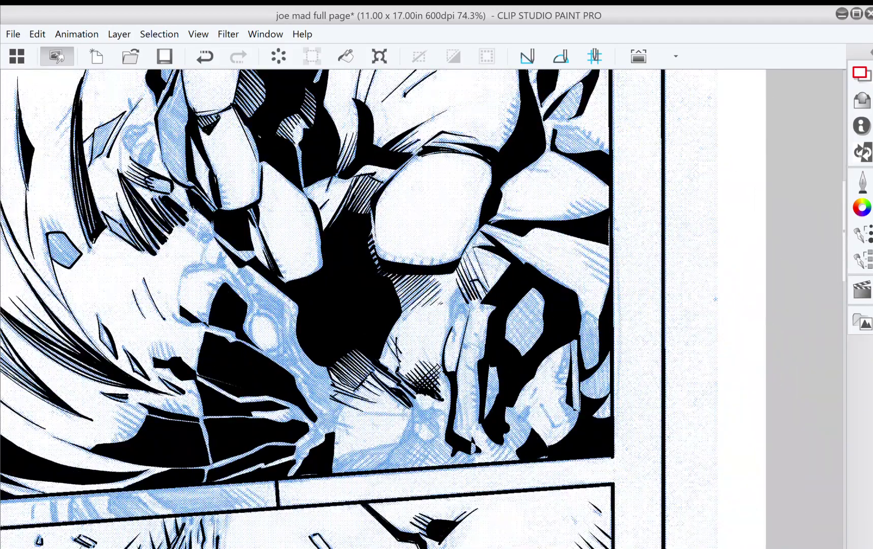
pyautogui.moveTo(441, 369)
pyautogui.mouseDown()
pyautogui.moveTo(450, 390)
pyautogui.moveTo(450, 383)
pyautogui.mouseUp()
pyautogui.moveTo(445, 379)
pyautogui.mouseDown()
pyautogui.moveTo(453, 393)
pyautogui.moveTo(429, 329)
pyautogui.mouseUp()
# - Ink dark shadow strokes at the end of the narrow blue form, beside the hatched wedge under the knuckle
pyautogui.press('-')
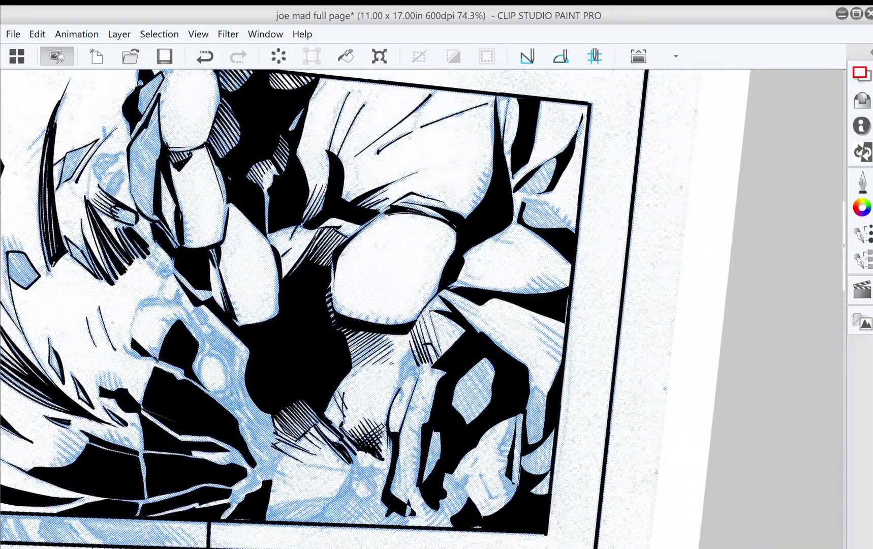
pyautogui.moveTo(412, 356); pyautogui.dragTo(398, 380)
pyautogui.moveTo(413, 350); pyautogui.dragTo(398, 388)
pyautogui.moveTo(414, 357); pyautogui.dragTo(400, 382)
pyautogui.moveTo(403, 383)
pyautogui.mouseDown()
pyautogui.moveTo(417, 365)
pyautogui.moveTo(409, 369)
pyautogui.mouseUp()
pyautogui.moveTo(418, 378); pyautogui.dragTo(416, 361)
# - Hatch the enclosed blue shape inside the black area near the panel corner with evenly spaced parallel lines
pyautogui.moveTo(415, 485)
pyautogui.mouseDown()
pyautogui.moveTo(425, 421)
pyautogui.moveTo(416, 371)
pyautogui.moveTo(416, 378)
pyautogui.mouseUp()
pyautogui.moveTo(559, 305); pyautogui.dragTo(287, 233)
pyautogui.moveTo(407, 285); pyautogui.dragTo(436, 364)
pyautogui.moveTo(361, 378)
pyautogui.mouseDown()
pyautogui.moveTo(386, 359)
pyautogui.moveTo(370, 390)
pyautogui.moveTo(392, 358)
pyautogui.moveTo(376, 390)
pyautogui.moveTo(402, 355)
pyautogui.mouseUp()
pyautogui.moveTo(384, 387); pyautogui.dragTo(398, 368)
pyautogui.moveTo(392, 371); pyautogui.dragTo(407, 356)
pyautogui.moveTo(387, 392); pyautogui.dragTo(414, 362)
pyautogui.moveTo(392, 400)
pyautogui.mouseDown()
pyautogui.moveTo(417, 364)
pyautogui.moveTo(418, 373)
pyautogui.moveTo(425, 364)
pyautogui.moveTo(432, 371)
pyautogui.moveTo(420, 320)
pyautogui.moveTo(376, 284)
pyautogui.moveTo(359, 364)
pyautogui.mouseUp()
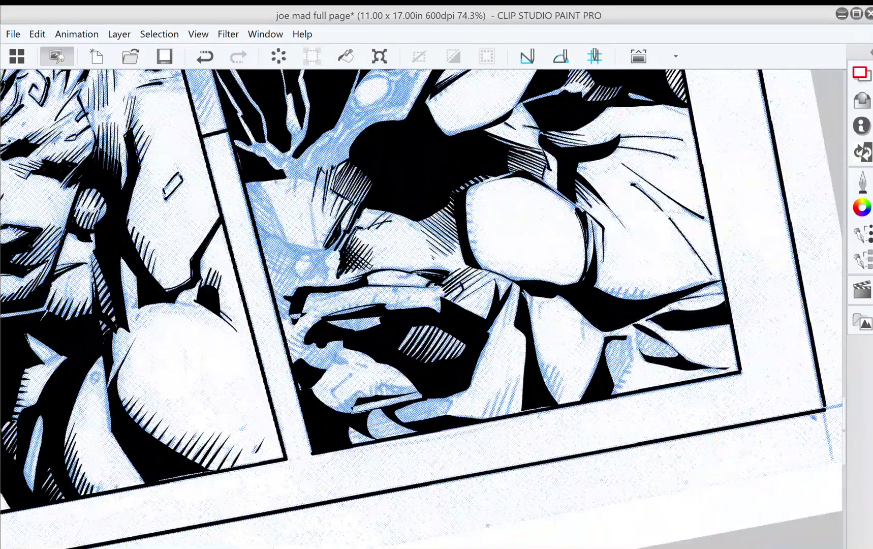
pyautogui.moveTo(407, 325); pyautogui.dragTo(370, 342)
pyautogui.moveTo(589, 262); pyautogui.dragTo(607, 280)
pyautogui.moveTo(612, 265); pyautogui.dragTo(598, 279)
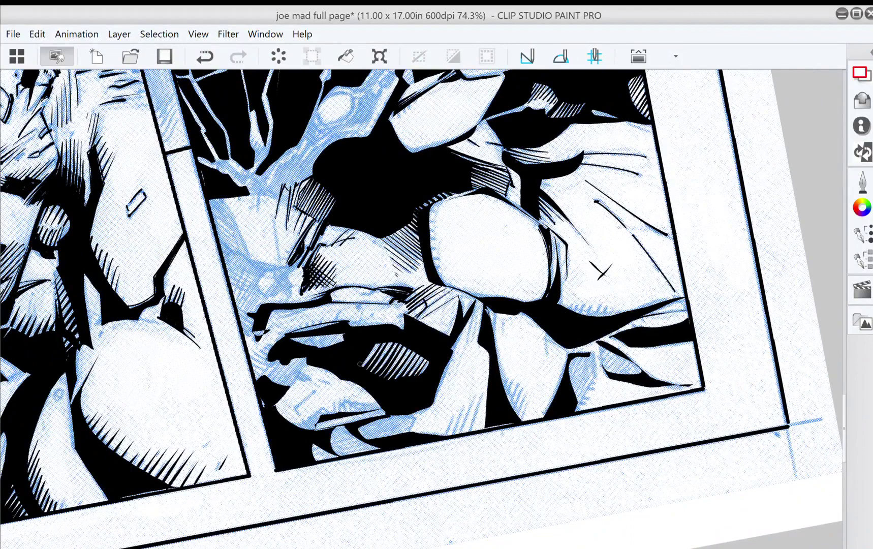
pyautogui.press('e')
pyautogui.moveTo(599, 277)
pyautogui.mouseDown()
pyautogui.moveTo(607, 268)
pyautogui.moveTo(600, 263)
pyautogui.mouseUp()
# - Cross-hatch the enclosed blue shape inside the black area with a second set of diagonal lines
pyautogui.press('-')
pyautogui.press('-')
pyautogui.press('-')
pyautogui.press('-')
pyautogui.press('-')
pyautogui.press('-')
pyautogui.press('-')
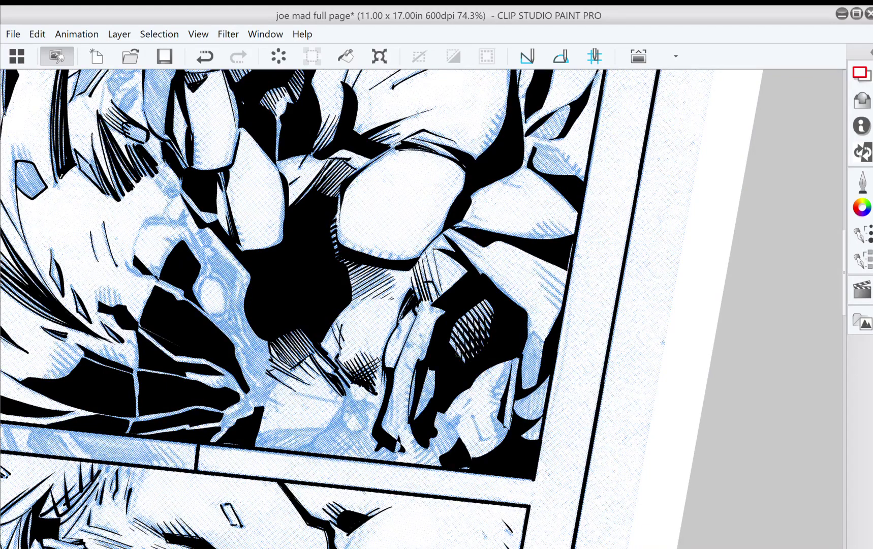
# - Ink the narrow blue sliver beside the panel border with dark strokes following its contour, leaving thin highlight lines
pyautogui.moveTo(456, 359); pyautogui.dragTo(386, 344)
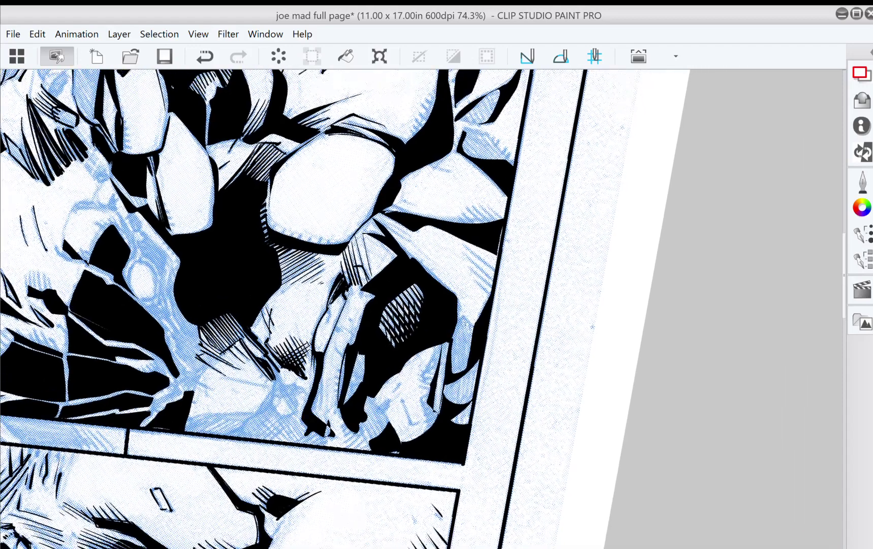
pyautogui.moveTo(464, 316); pyautogui.dragTo(457, 375)
pyautogui.moveTo(461, 320); pyautogui.dragTo(455, 374)
pyautogui.moveTo(464, 318)
pyautogui.mouseDown()
pyautogui.moveTo(464, 358)
pyautogui.moveTo(474, 330)
pyautogui.moveTo(466, 359)
pyautogui.moveTo(468, 331)
pyautogui.mouseUp()
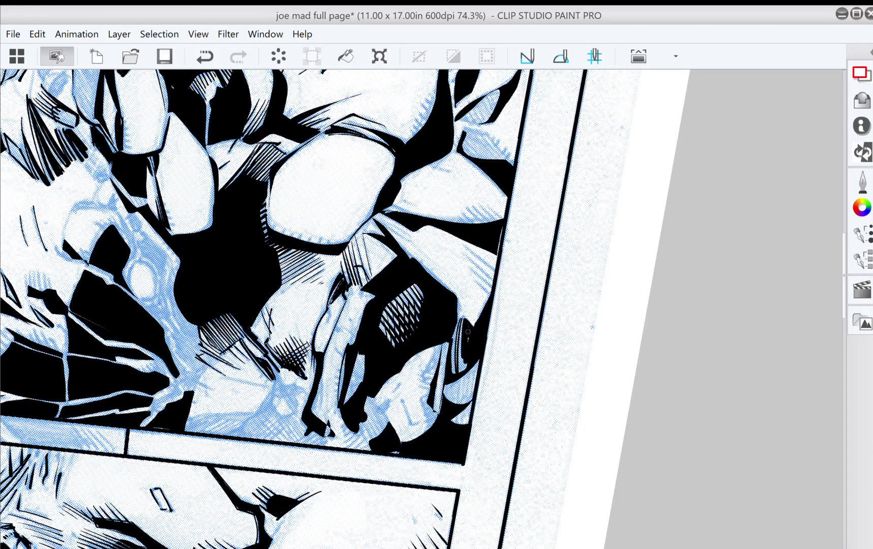
pyautogui.moveTo(463, 334); pyautogui.dragTo(459, 368)
pyautogui.moveTo(458, 368)
pyautogui.mouseDown()
pyautogui.moveTo(461, 343)
pyautogui.moveTo(464, 369)
pyautogui.mouseUp()
pyautogui.moveTo(463, 334); pyautogui.dragTo(478, 283)
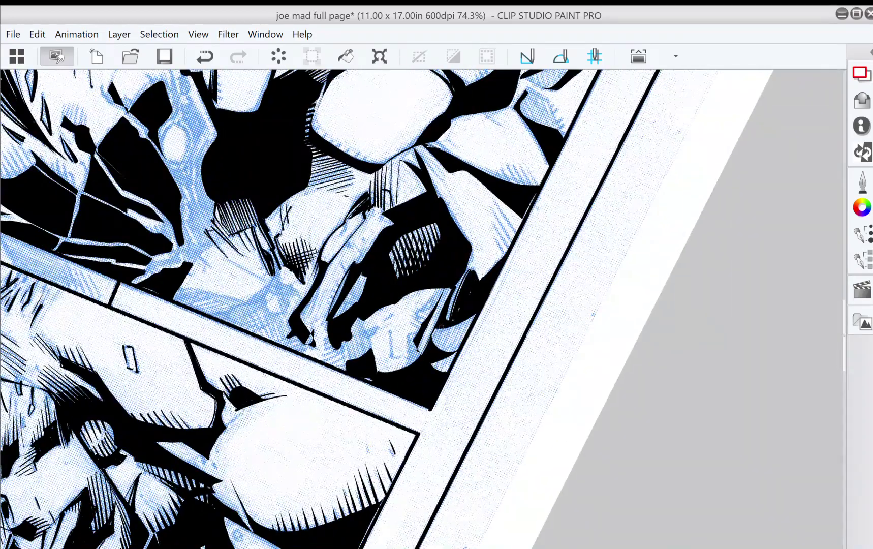
# - Hatch the blue crescent slivers along the panel border near its corner
pyautogui.moveTo(431, 340)
pyautogui.mouseDown()
pyautogui.moveTo(440, 325)
pyautogui.moveTo(433, 349)
pyautogui.moveTo(442, 327)
pyautogui.moveTo(454, 324)
pyautogui.moveTo(453, 337)
pyautogui.moveTo(463, 318)
pyautogui.moveTo(450, 352)
pyautogui.moveTo(458, 343)
pyautogui.moveTo(436, 364)
pyautogui.moveTo(443, 357)
pyautogui.moveTo(442, 373)
pyautogui.moveTo(449, 356)
pyautogui.moveTo(433, 370)
pyautogui.moveTo(444, 330)
pyautogui.moveTo(401, 426)
pyautogui.moveTo(388, 399)
pyautogui.mouseUp()
pyautogui.moveTo(549, 422); pyautogui.dragTo(509, 165)
pyautogui.scroll(4, 422, 309)
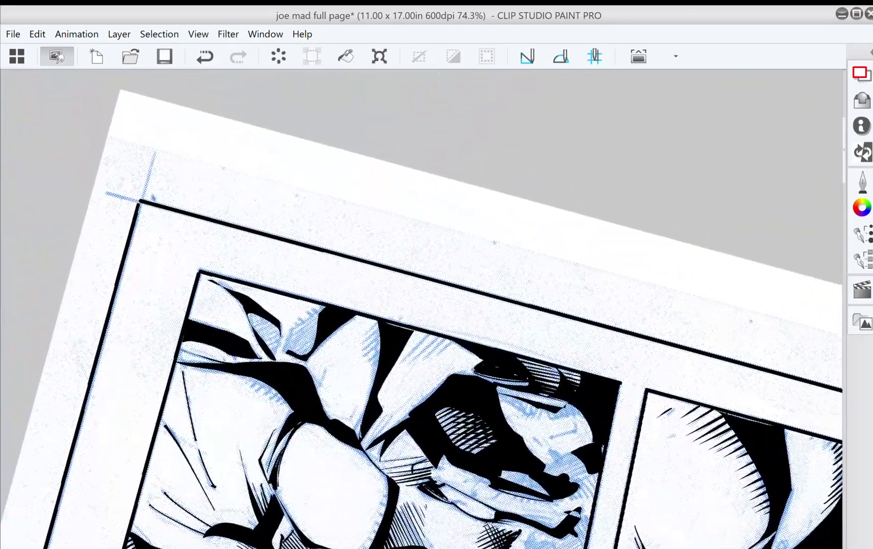
pyautogui.moveTo(404, 362); pyautogui.dragTo(379, 345)
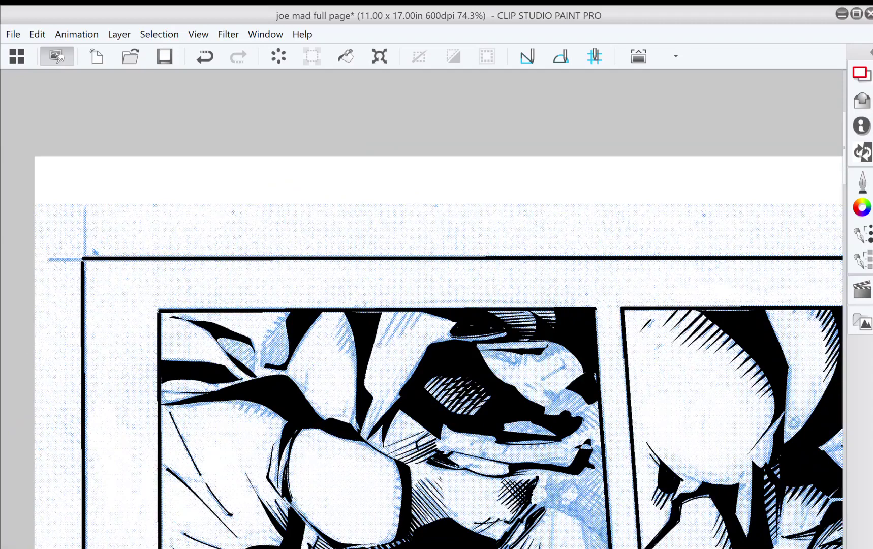
# - Hatch the shadowed end of the tapered shard where it meets the panel border with parallel lines
pyautogui.moveTo(370, 363)
pyautogui.mouseDown()
pyautogui.moveTo(397, 310)
pyautogui.moveTo(387, 339)
pyautogui.mouseUp()
pyautogui.moveTo(405, 307); pyautogui.dragTo(385, 341)
pyautogui.moveTo(389, 345); pyautogui.dragTo(383, 352)
pyautogui.moveTo(407, 315)
pyautogui.mouseDown()
pyautogui.moveTo(381, 357)
pyautogui.moveTo(401, 320)
pyautogui.mouseUp()
pyautogui.moveTo(394, 348); pyautogui.dragTo(388, 353)
pyautogui.moveTo(414, 308)
pyautogui.mouseDown()
pyautogui.moveTo(392, 349)
pyautogui.moveTo(422, 309)
pyautogui.moveTo(454, 374)
pyautogui.mouseUp()
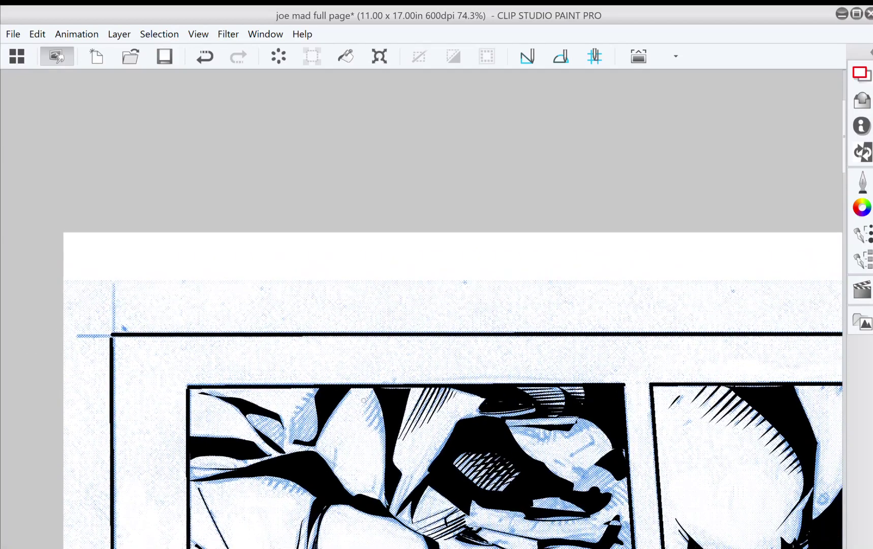
# - Hatch the shadow side of the neighbouring pointed shard and the small blue form beside it with parallel lines
pyautogui.moveTo(377, 384)
pyautogui.mouseDown()
pyautogui.moveTo(356, 416)
pyautogui.moveTo(356, 424)
pyautogui.moveTo(372, 399)
pyautogui.moveTo(358, 430)
pyautogui.mouseUp()
pyautogui.moveTo(380, 398)
pyautogui.mouseDown()
pyautogui.moveTo(361, 434)
pyautogui.moveTo(379, 448)
pyautogui.moveTo(431, 362)
pyautogui.moveTo(441, 370)
pyautogui.mouseUp()
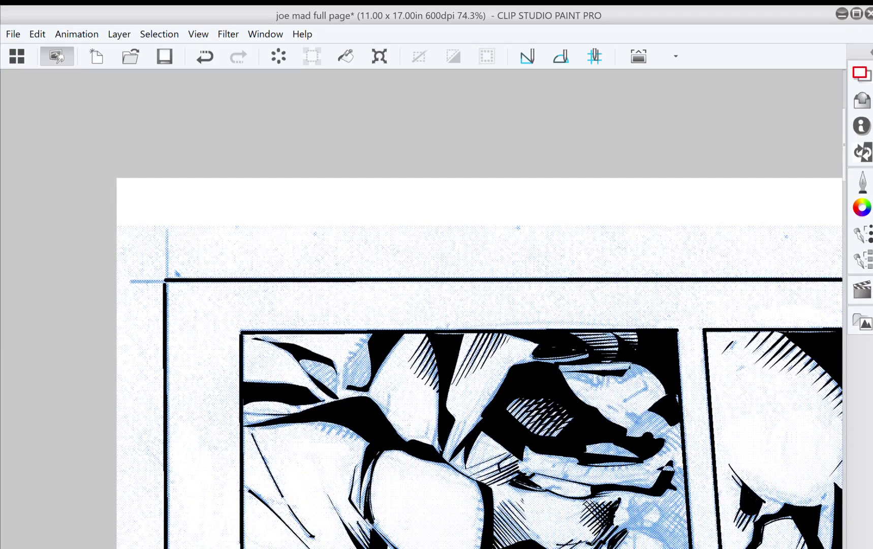
pyautogui.moveTo(342, 369); pyautogui.dragTo(371, 336)
pyautogui.moveTo(768, 338)
pyautogui.mouseDown()
pyautogui.moveTo(728, 200)
pyautogui.moveTo(732, 208)
pyautogui.mouseUp()
pyautogui.moveTo(353, 376)
pyautogui.mouseDown()
pyautogui.moveTo(333, 413)
pyautogui.moveTo(332, 398)
pyautogui.mouseUp()
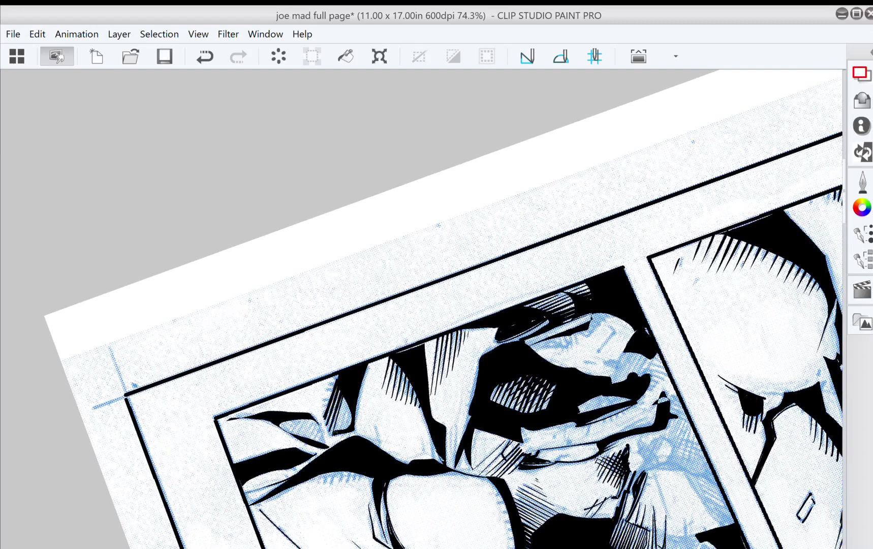
pyautogui.moveTo(338, 432)
pyautogui.mouseDown()
pyautogui.moveTo(348, 403)
pyautogui.moveTo(355, 413)
pyautogui.moveTo(348, 325)
pyautogui.mouseUp()
pyautogui.moveTo(363, 437)
pyautogui.mouseDown()
pyautogui.moveTo(483, 452)
pyautogui.moveTo(684, 275)
pyautogui.moveTo(691, 146)
pyautogui.moveTo(488, 92)
pyautogui.moveTo(407, 82)
pyautogui.moveTo(271, 139)
pyautogui.mouseUp()
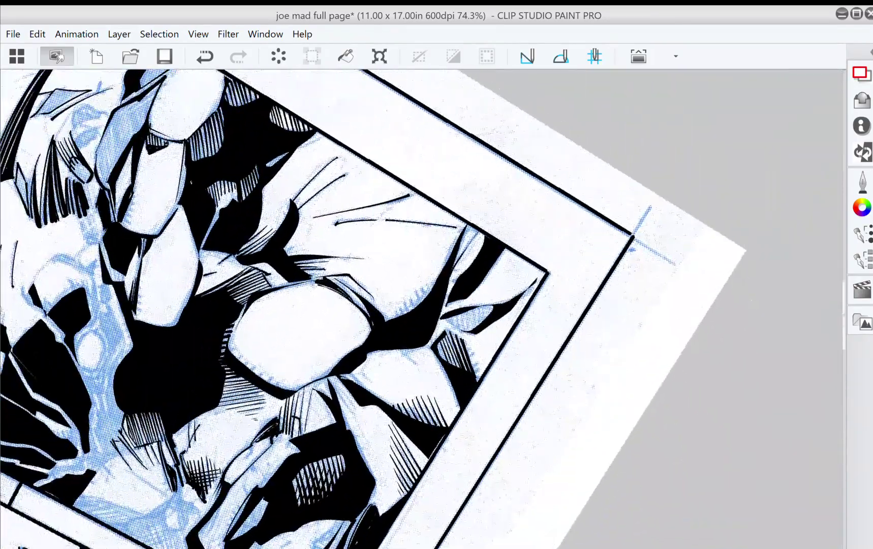
# - Fill the small leaf-shaped blue wedge near the panel corner with short parallel hatch lines
pyautogui.moveTo(446, 317)
pyautogui.mouseDown()
pyautogui.moveTo(464, 334)
pyautogui.moveTo(474, 327)
pyautogui.mouseUp()
pyautogui.moveTo(465, 309); pyautogui.dragTo(470, 333)
pyautogui.moveTo(475, 316)
pyautogui.mouseDown()
pyautogui.moveTo(479, 333)
pyautogui.moveTo(490, 315)
pyautogui.mouseUp()
pyautogui.moveTo(489, 306); pyautogui.dragTo(494, 314)
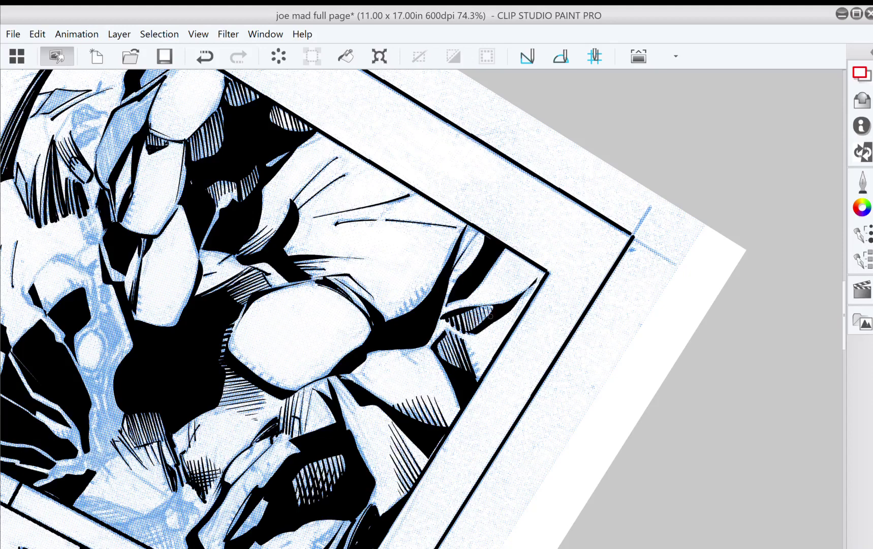
# - Ink short crack marks on the long debris strip and hatch the blue form between it and the rounded rock
pyautogui.moveTo(491, 316)
pyautogui.mouseDown()
pyautogui.moveTo(564, 235)
pyautogui.moveTo(565, 245)
pyautogui.moveTo(575, 166)
pyautogui.mouseUp()
pyautogui.moveTo(329, 337)
pyautogui.mouseDown()
pyautogui.moveTo(333, 348)
pyautogui.moveTo(353, 326)
pyautogui.mouseUp()
pyautogui.moveTo(376, 292); pyautogui.dragTo(371, 300)
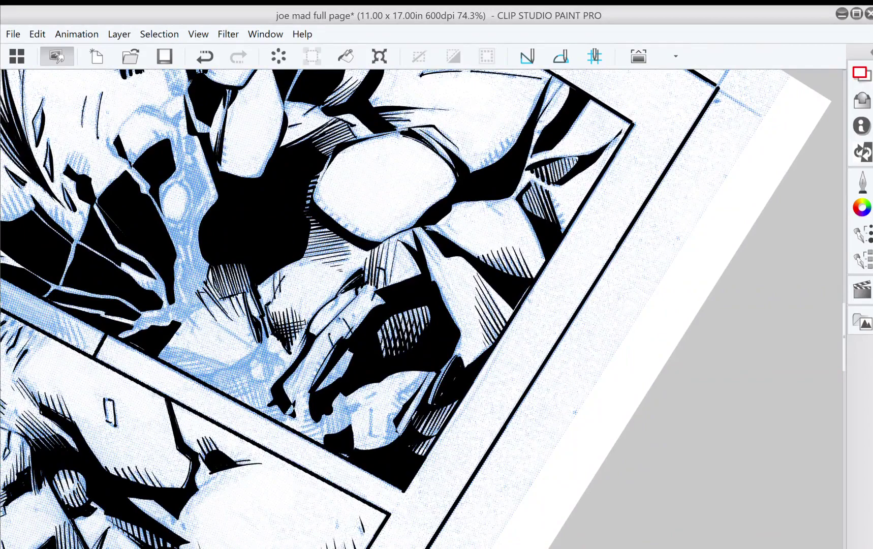
pyautogui.moveTo(458, 254); pyautogui.dragTo(512, 364)
pyautogui.moveTo(335, 363); pyautogui.dragTo(369, 346)
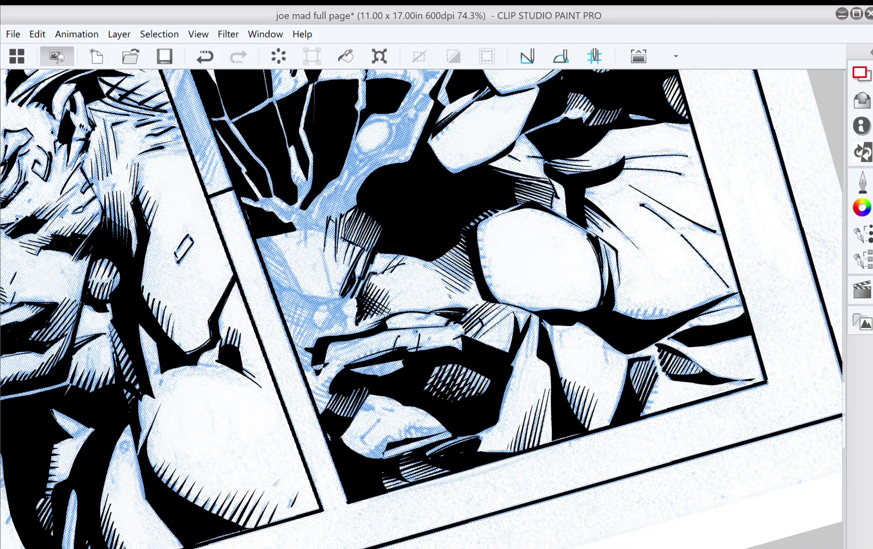
pyautogui.moveTo(559, 285); pyautogui.dragTo(571, 416)
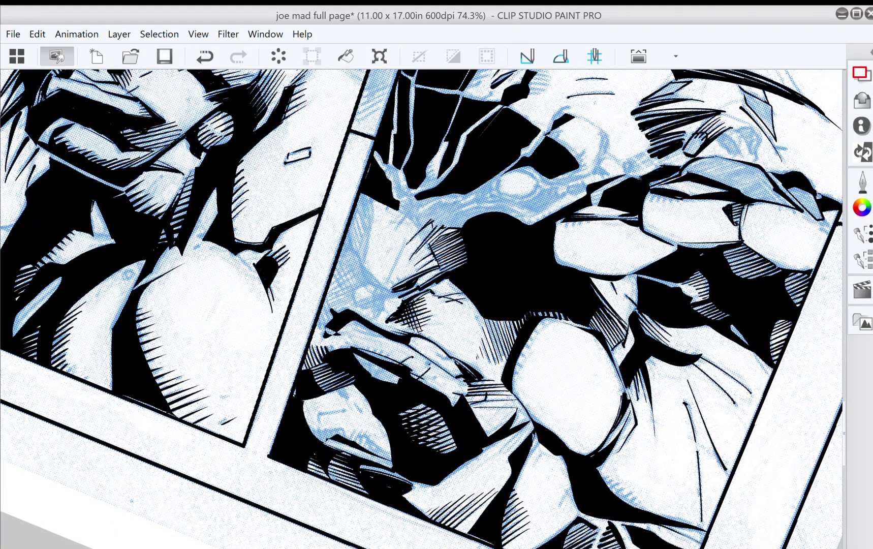
# - Ink the edges around the cross-hatched shadow and outline the blue patch between it and the panel border
pyautogui.moveTo(422, 305); pyautogui.dragTo(447, 318)
pyautogui.moveTo(508, 331); pyautogui.dragTo(436, 230)
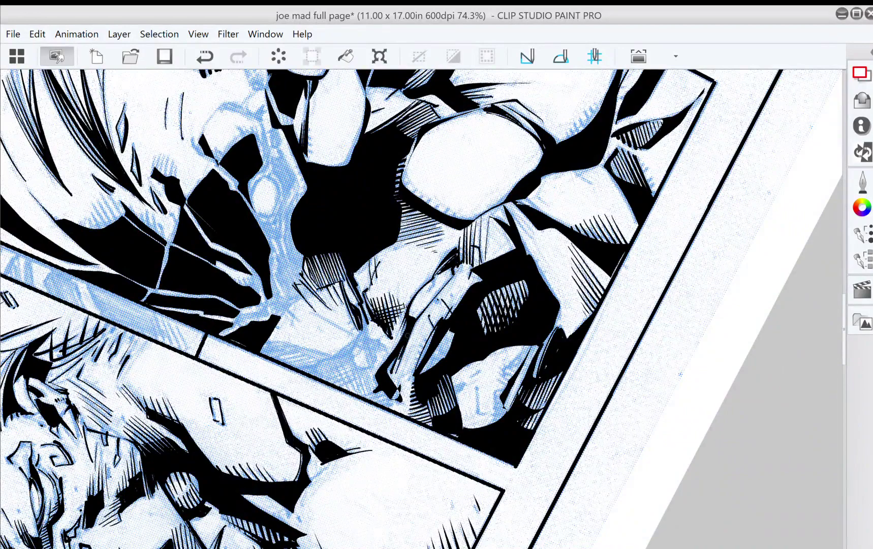
pyautogui.moveTo(407, 327); pyautogui.dragTo(402, 328)
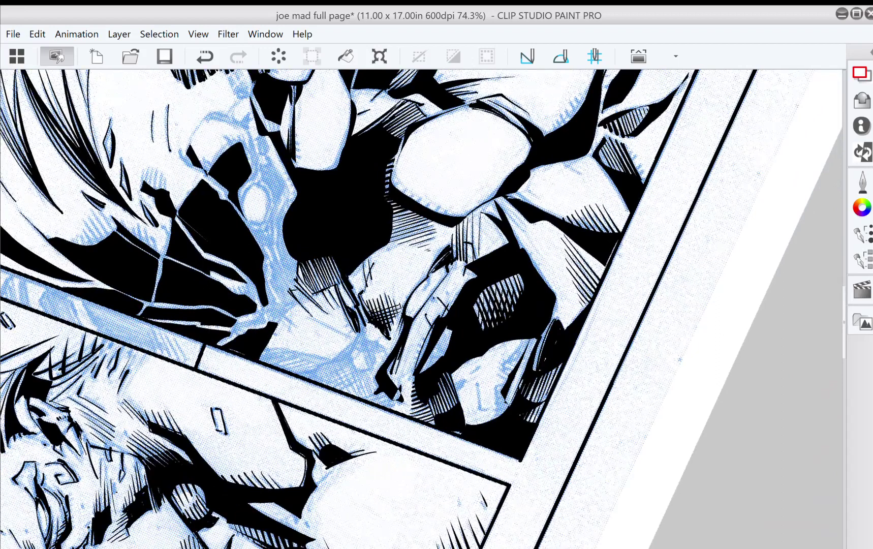
pyautogui.moveTo(355, 307); pyautogui.dragTo(360, 332)
pyautogui.moveTo(332, 360)
pyautogui.mouseDown()
pyautogui.moveTo(360, 333)
pyautogui.moveTo(350, 353)
pyautogui.moveTo(364, 370)
pyautogui.mouseUp()
pyautogui.moveTo(371, 336); pyautogui.dragTo(397, 354)
pyautogui.moveTo(336, 373)
pyautogui.mouseDown()
pyautogui.moveTo(368, 363)
pyautogui.moveTo(377, 388)
pyautogui.mouseUp()
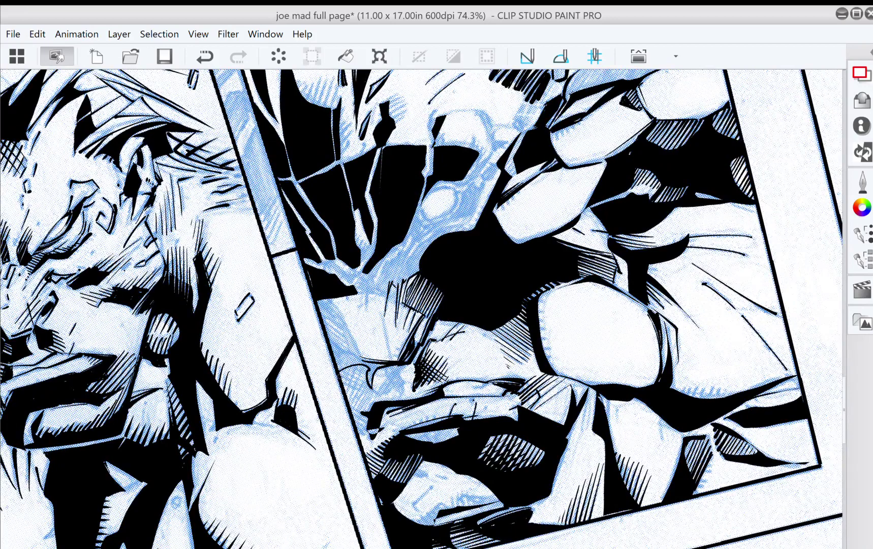
# - Hatch the rounded blue patch against the panel border with parallel lines
pyautogui.moveTo(347, 367); pyautogui.dragTo(338, 379)
pyautogui.moveTo(341, 389); pyautogui.dragTo(360, 365)
pyautogui.moveTo(347, 400)
pyautogui.mouseDown()
pyautogui.moveTo(364, 365)
pyautogui.moveTo(345, 413)
pyautogui.mouseUp()
pyautogui.moveTo(367, 365)
pyautogui.mouseDown()
pyautogui.moveTo(348, 410)
pyautogui.moveTo(370, 362)
pyautogui.mouseUp()
pyautogui.moveTo(352, 415)
pyautogui.mouseDown()
pyautogui.moveTo(371, 374)
pyautogui.moveTo(361, 416)
pyautogui.mouseUp()
# - Cross-hatch the rounded patch against the panel border with a second set of lines
pyautogui.moveTo(575, 361); pyautogui.dragTo(451, 510)
pyautogui.moveTo(437, 285); pyautogui.dragTo(427, 345)
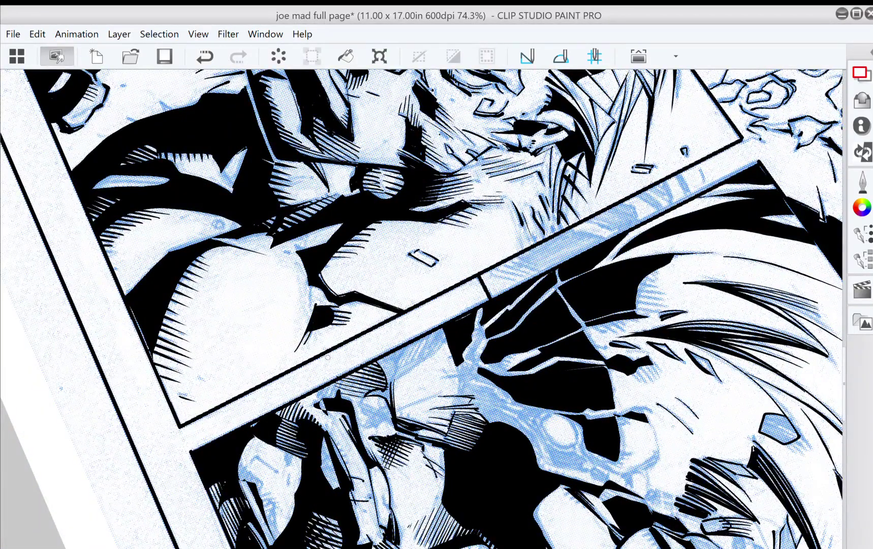
pyautogui.moveTo(328, 357); pyautogui.dragTo(343, 347)
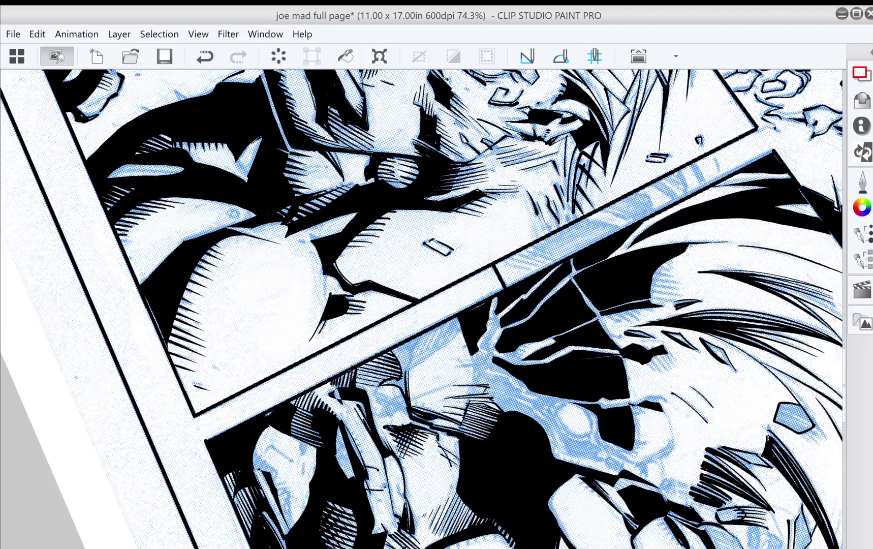
pyautogui.moveTo(335, 378); pyautogui.dragTo(318, 387)
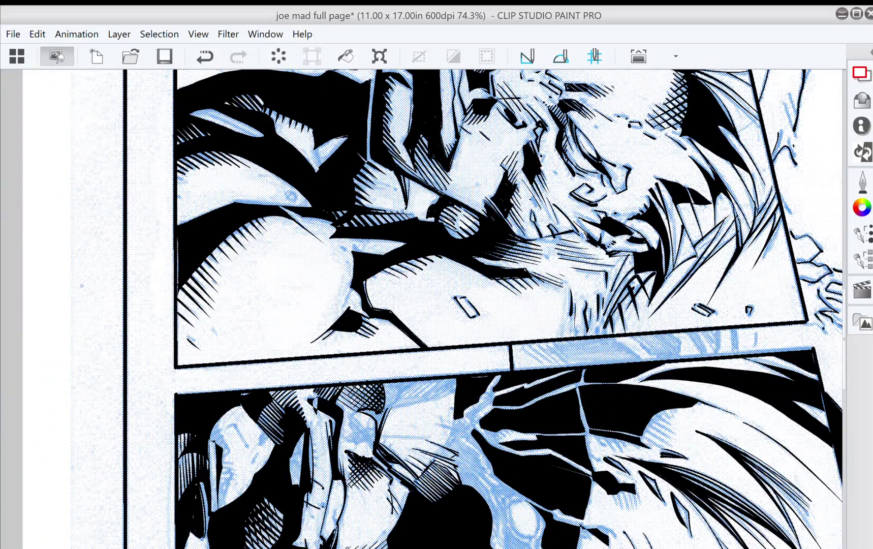
# - Outline the pale slab beside the cross-hatched patch and ink contour lines along its edges
pyautogui.moveTo(381, 399); pyautogui.dragTo(373, 426)
pyautogui.moveTo(350, 377)
pyautogui.mouseDown()
pyautogui.moveTo(352, 399)
pyautogui.moveTo(335, 404)
pyautogui.mouseUp()
pyautogui.moveTo(376, 359); pyautogui.dragTo(356, 392)
pyautogui.moveTo(378, 341); pyautogui.dragTo(362, 392)
pyautogui.moveTo(385, 433); pyautogui.dragTo(365, 407)
pyautogui.moveTo(382, 374); pyautogui.dragTo(354, 413)
pyautogui.moveTo(381, 373); pyautogui.dragTo(377, 379)
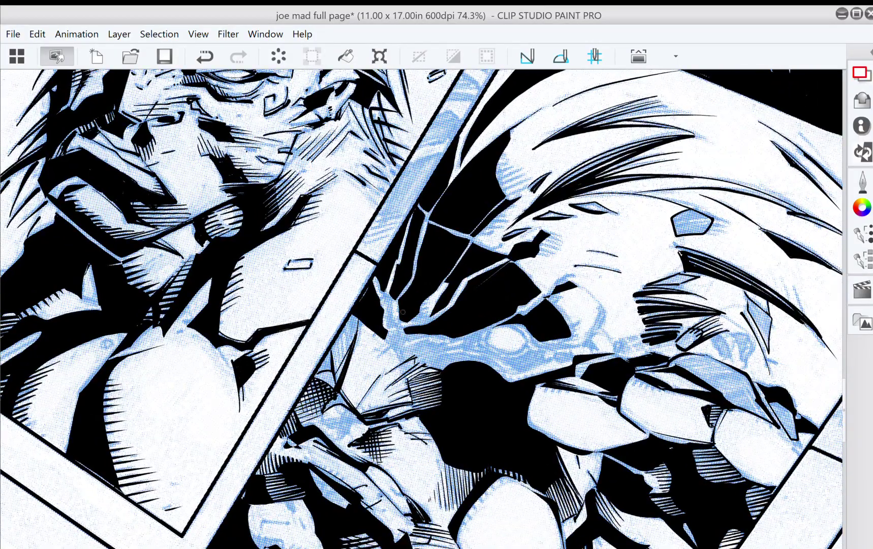
# - Ink dark shadow strokes on the small rock between the two cross-hatched areas
pyautogui.moveTo(404, 307); pyautogui.dragTo(319, 231)
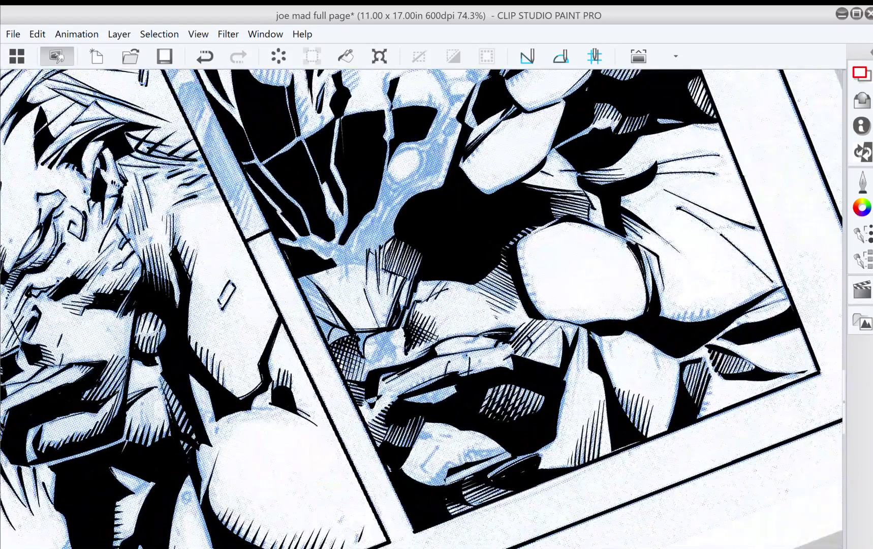
pyautogui.moveTo(370, 362); pyautogui.dragTo(394, 331)
pyautogui.moveTo(379, 364); pyautogui.dragTo(390, 349)
pyautogui.moveTo(382, 357)
pyautogui.mouseDown()
pyautogui.moveTo(395, 343)
pyautogui.moveTo(392, 378)
pyautogui.moveTo(371, 401)
pyautogui.moveTo(354, 488)
pyautogui.mouseUp()
pyautogui.moveTo(384, 334); pyautogui.dragTo(398, 342)
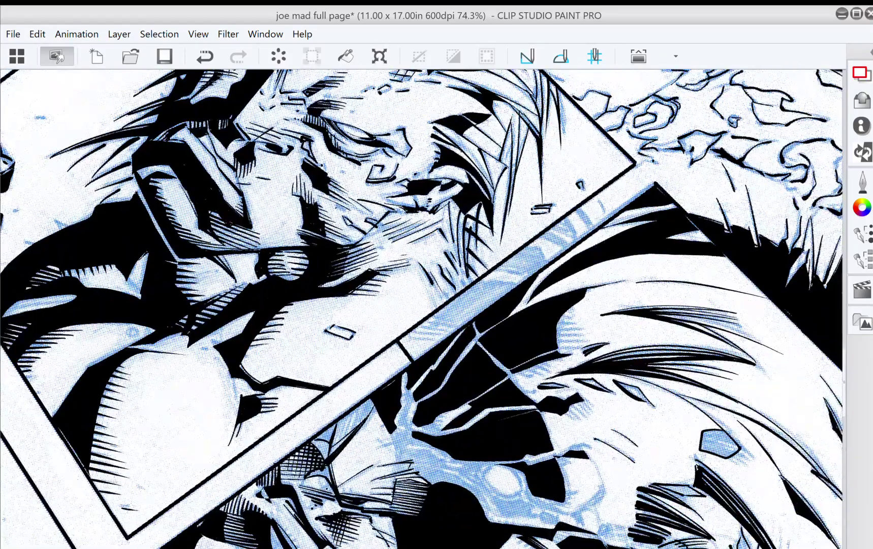
# - Hatch the narrow wedge between the pale slab and the panel border, darkening its edges with heavier strokes
pyautogui.moveTo(345, 412)
pyautogui.mouseDown()
pyautogui.moveTo(330, 456)
pyautogui.moveTo(369, 408)
pyautogui.moveTo(366, 421)
pyautogui.moveTo(384, 373)
pyautogui.moveTo(368, 305)
pyautogui.moveTo(353, 317)
pyautogui.mouseUp()
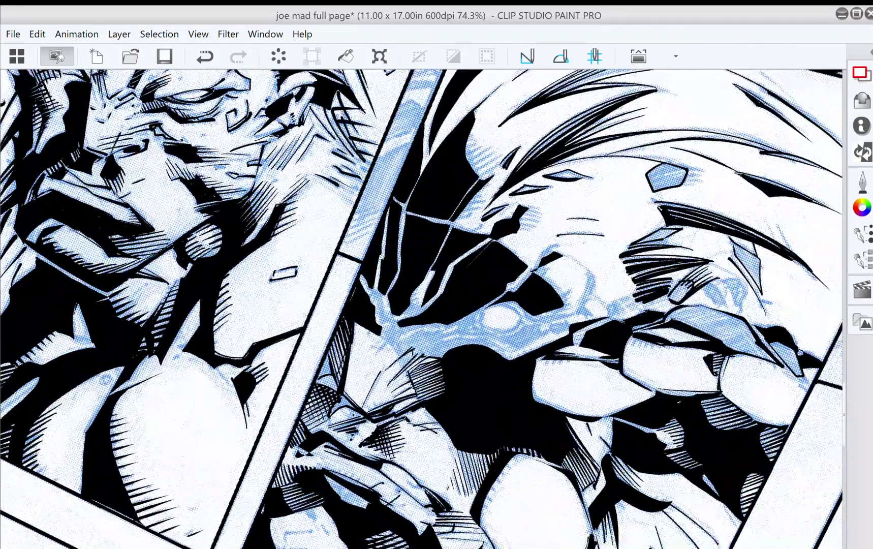
pyautogui.moveTo(331, 358); pyautogui.dragTo(325, 369)
pyautogui.moveTo(331, 361); pyautogui.dragTo(321, 370)
pyautogui.moveTo(327, 362)
pyautogui.mouseDown()
pyautogui.moveTo(317, 378)
pyautogui.moveTo(322, 365)
pyautogui.moveTo(340, 402)
pyautogui.moveTo(329, 417)
pyautogui.moveTo(339, 403)
pyautogui.mouseUp()
pyautogui.moveTo(362, 261); pyautogui.dragTo(471, 321)
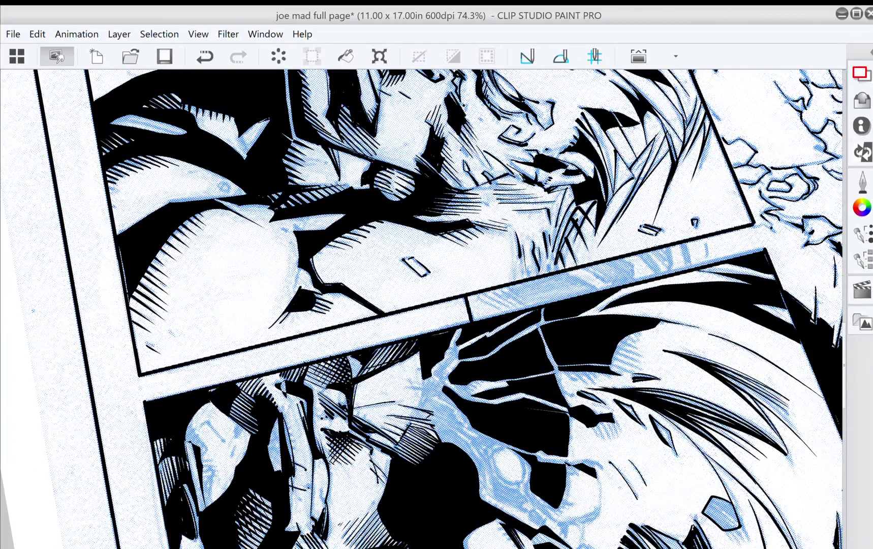
pyautogui.moveTo(348, 401); pyautogui.dragTo(361, 354)
# - Ink a row of short tick marks along the shadowed edge of the long debris strip
pyautogui.moveTo(521, 417); pyautogui.dragTo(391, 156)
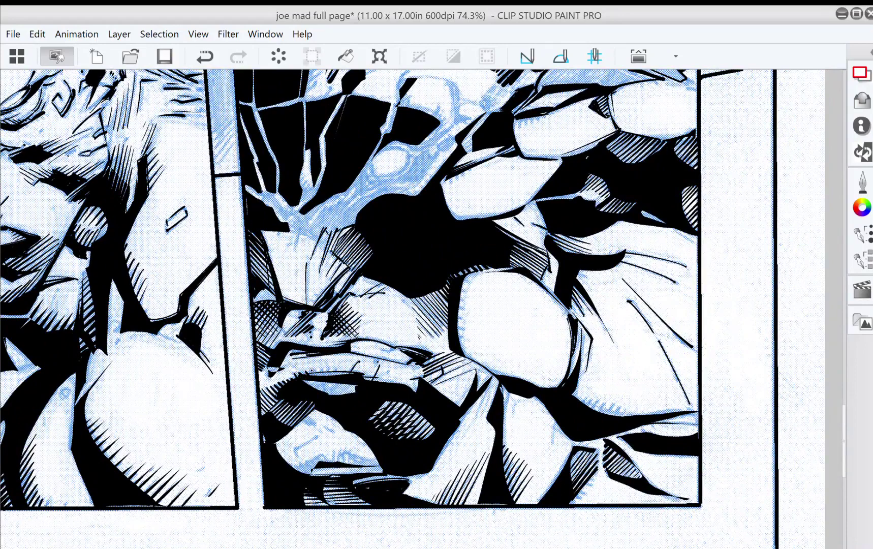
pyautogui.moveTo(330, 365)
pyautogui.mouseDown()
pyautogui.moveTo(333, 378)
pyautogui.moveTo(363, 374)
pyautogui.moveTo(396, 386)
pyautogui.mouseUp()
pyautogui.moveTo(397, 379); pyautogui.dragTo(402, 387)
pyautogui.moveTo(400, 371)
pyautogui.mouseDown()
pyautogui.moveTo(405, 377)
pyautogui.moveTo(435, 367)
pyautogui.moveTo(454, 351)
pyautogui.mouseUp()
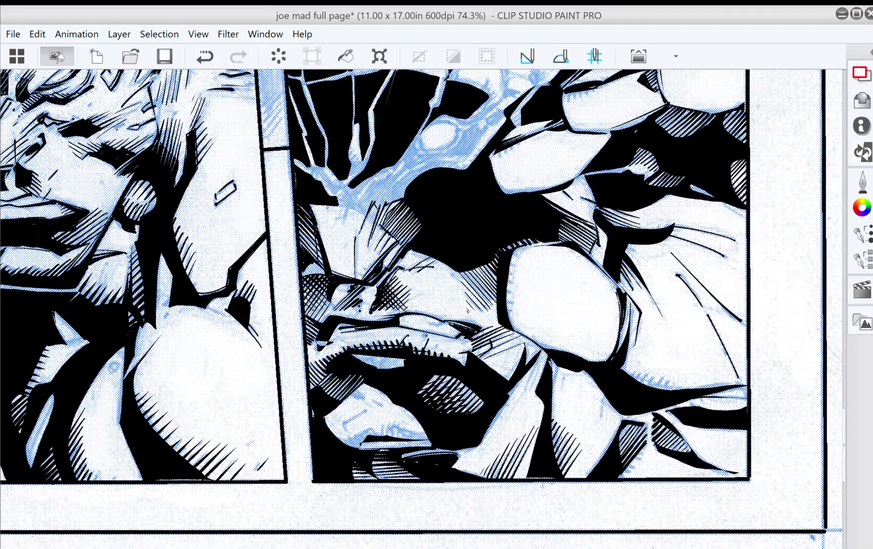
# - Hatch the narrow spike between the cracks inside the large black area
pyautogui.moveTo(437, 305); pyautogui.dragTo(517, 383)
pyautogui.moveTo(437, 305); pyautogui.dragTo(418, 290)
pyautogui.moveTo(324, 297)
pyautogui.mouseDown()
pyautogui.moveTo(331, 323)
pyautogui.moveTo(351, 344)
pyautogui.moveTo(353, 334)
pyautogui.moveTo(347, 350)
pyautogui.mouseUp()
pyautogui.moveTo(355, 309); pyautogui.dragTo(351, 331)
pyautogui.moveTo(358, 325); pyautogui.dragTo(353, 353)
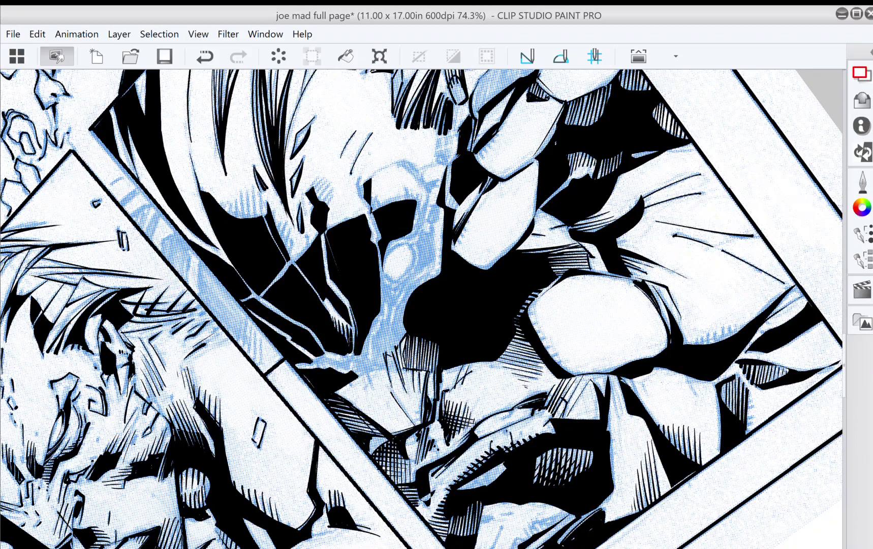
# - Ink contour strokes along the branching blue crack beside the panel border
pyautogui.moveTo(399, 261); pyautogui.dragTo(462, 396)
pyautogui.moveTo(330, 358); pyautogui.dragTo(352, 394)
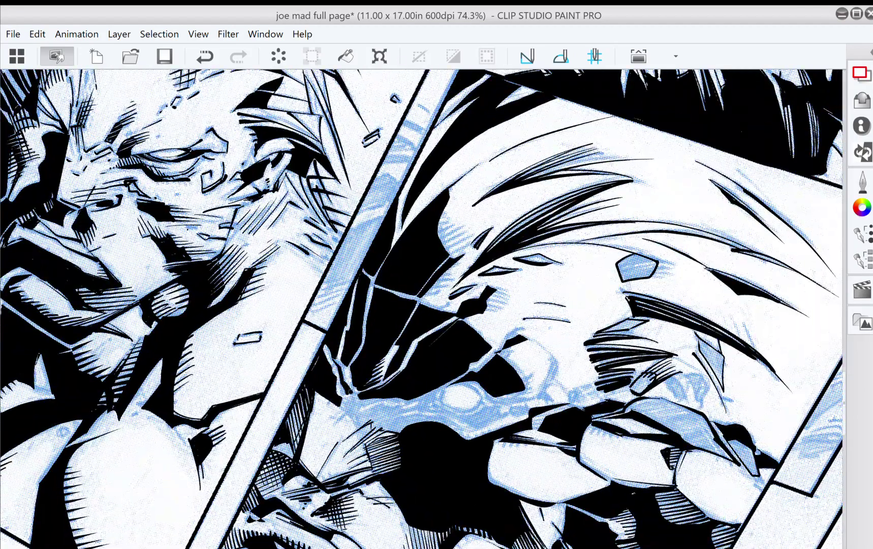
pyautogui.moveTo(338, 360); pyautogui.dragTo(341, 377)
pyautogui.moveTo(336, 373); pyautogui.dragTo(348, 398)
# - Ink tapered dark strokes at the base of the blue band where the cracks converge
pyautogui.moveTo(637, 267); pyautogui.dragTo(214, 119)
pyautogui.moveTo(362, 358)
pyautogui.mouseDown()
pyautogui.moveTo(377, 390)
pyautogui.moveTo(361, 394)
pyautogui.moveTo(370, 403)
pyautogui.moveTo(375, 390)
pyautogui.moveTo(368, 393)
pyautogui.moveTo(382, 392)
pyautogui.mouseUp()
pyautogui.moveTo(374, 318); pyautogui.dragTo(367, 342)
pyautogui.moveTo(370, 337); pyautogui.dragTo(389, 376)
pyautogui.moveTo(369, 344)
pyautogui.mouseDown()
pyautogui.moveTo(387, 382)
pyautogui.moveTo(369, 371)
pyautogui.mouseUp()
pyautogui.moveTo(370, 367); pyautogui.dragTo(383, 391)
pyautogui.moveTo(378, 383)
pyautogui.mouseDown()
pyautogui.moveTo(393, 388)
pyautogui.moveTo(370, 371)
pyautogui.mouseUp()
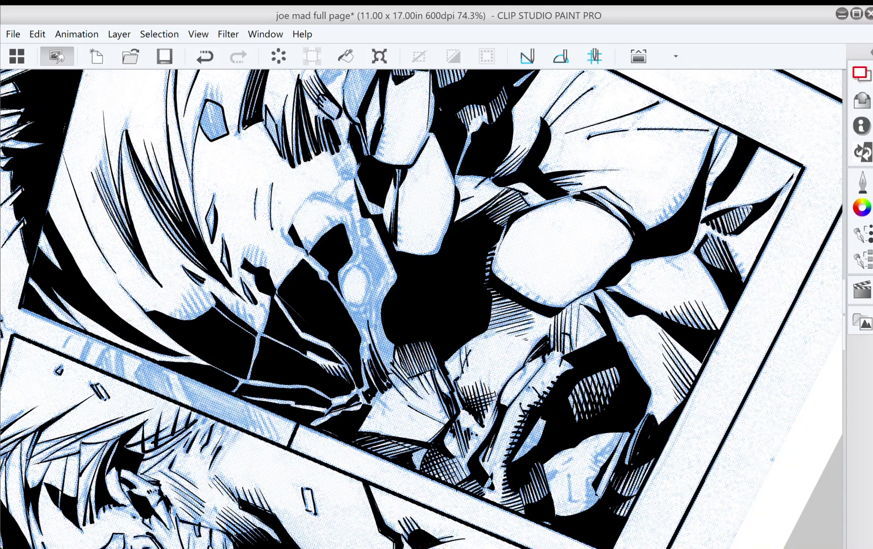
# - Extend the tapered shadow strokes up the narrow blue band toward the oval
pyautogui.moveTo(372, 309); pyautogui.dragTo(391, 369)
pyautogui.moveTo(387, 365); pyautogui.dragTo(392, 374)
pyautogui.moveTo(374, 313); pyautogui.dragTo(386, 344)
pyautogui.moveTo(381, 340); pyautogui.dragTo(395, 366)
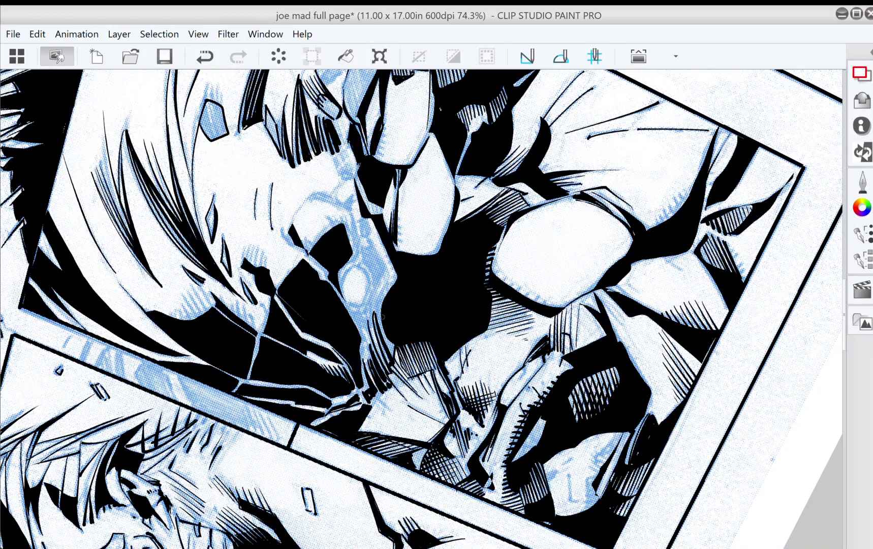
pyautogui.moveTo(381, 311)
pyautogui.mouseDown()
pyautogui.moveTo(392, 353)
pyautogui.moveTo(390, 337)
pyautogui.moveTo(364, 335)
pyautogui.moveTo(364, 359)
pyautogui.mouseUp()
# - Outline the oval in the blue band and ink a second contour around its rim
pyautogui.moveTo(366, 267)
pyautogui.mouseDown()
pyautogui.moveTo(362, 331)
pyautogui.moveTo(343, 336)
pyautogui.moveTo(335, 355)
pyautogui.moveTo(354, 334)
pyautogui.moveTo(342, 365)
pyautogui.moveTo(351, 373)
pyautogui.mouseUp()
pyautogui.moveTo(354, 334); pyautogui.dragTo(362, 358)
pyautogui.moveTo(360, 365); pyautogui.dragTo(358, 369)
pyautogui.moveTo(355, 328)
pyautogui.mouseDown()
pyautogui.moveTo(369, 349)
pyautogui.moveTo(351, 376)
pyautogui.moveTo(358, 377)
pyautogui.mouseUp()
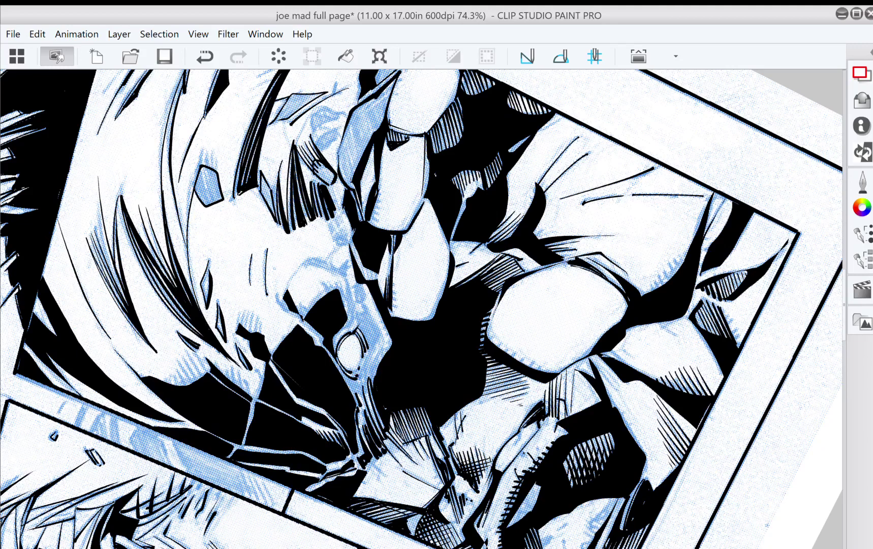
pyautogui.moveTo(358, 377)
pyautogui.mouseDown()
pyautogui.moveTo(375, 339)
pyautogui.moveTo(361, 376)
pyautogui.mouseUp()
pyautogui.moveTo(382, 335)
pyautogui.mouseDown()
pyautogui.moveTo(358, 369)
pyautogui.moveTo(362, 359)
pyautogui.mouseUp()
pyautogui.moveTo(379, 331)
pyautogui.mouseDown()
pyautogui.moveTo(374, 340)
pyautogui.moveTo(354, 320)
pyautogui.moveTo(349, 326)
pyautogui.mouseUp()
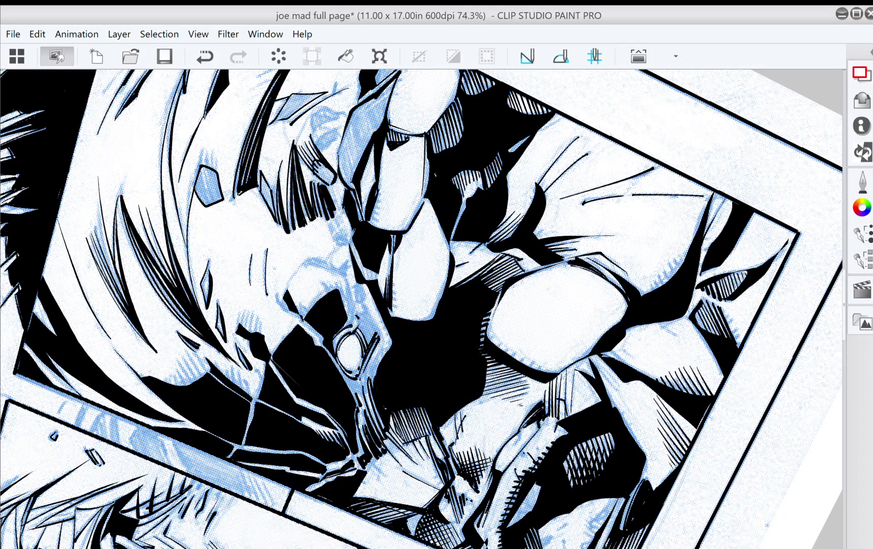
# - Ink the parallel edge lines of the blue band above the oval
pyautogui.moveTo(340, 290)
pyautogui.mouseDown()
pyautogui.moveTo(351, 326)
pyautogui.moveTo(351, 286)
pyautogui.moveTo(355, 323)
pyautogui.mouseUp()
pyautogui.moveTo(346, 290); pyautogui.dragTo(353, 310)
pyautogui.moveTo(361, 291); pyautogui.dragTo(379, 336)
pyautogui.moveTo(366, 298); pyautogui.dragTo(380, 333)
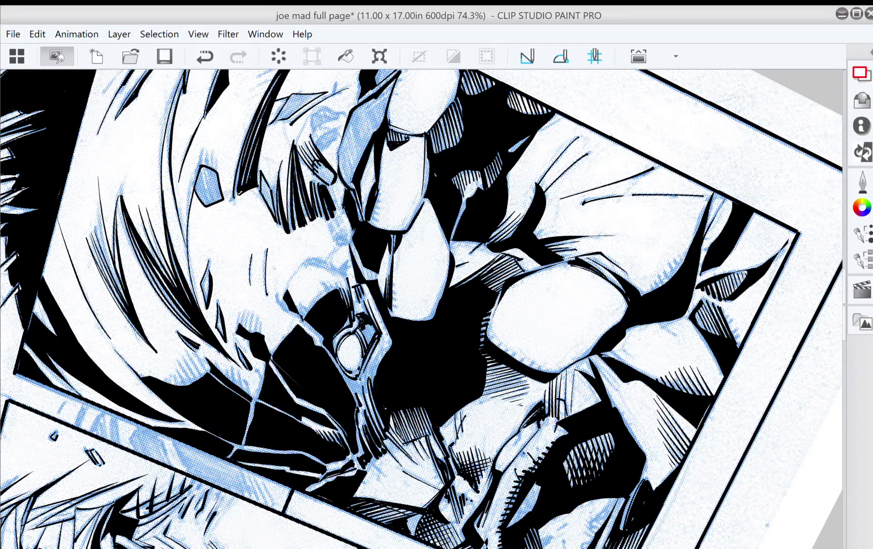
# - Fill the band around the oval with solid black shadow, leaving thin highlight lines along its edges
pyautogui.moveTo(362, 326)
pyautogui.mouseDown()
pyautogui.moveTo(368, 340)
pyautogui.moveTo(374, 332)
pyautogui.mouseUp()
pyautogui.moveTo(377, 333); pyautogui.dragTo(319, 292)
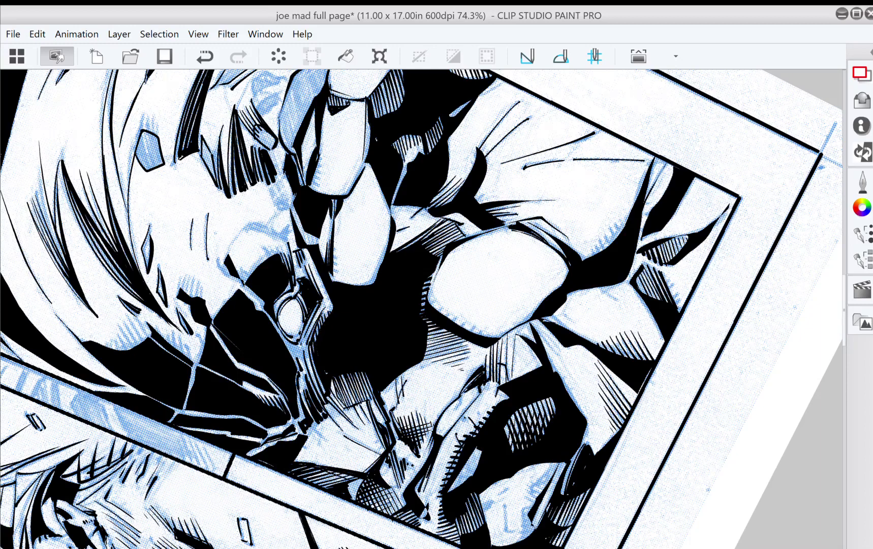
pyautogui.moveTo(317, 305); pyautogui.dragTo(302, 347)
pyautogui.moveTo(277, 318); pyautogui.dragTo(304, 358)
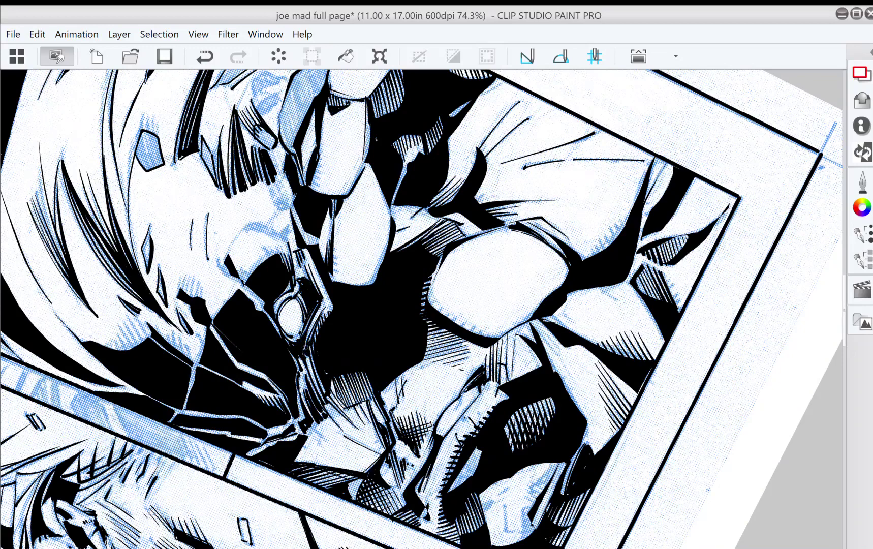
pyautogui.moveTo(244, 271); pyautogui.dragTo(302, 378)
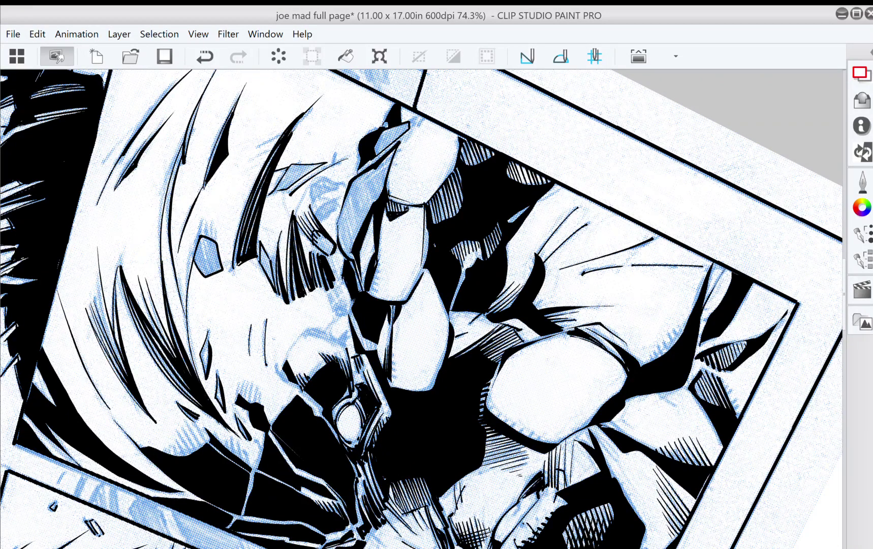
# - Outline the curved blue form beside the oval and hatch its shadowed edges with short strokes
pyautogui.moveTo(349, 422)
pyautogui.mouseDown()
pyautogui.moveTo(389, 379)
pyautogui.moveTo(400, 463)
pyautogui.mouseUp()
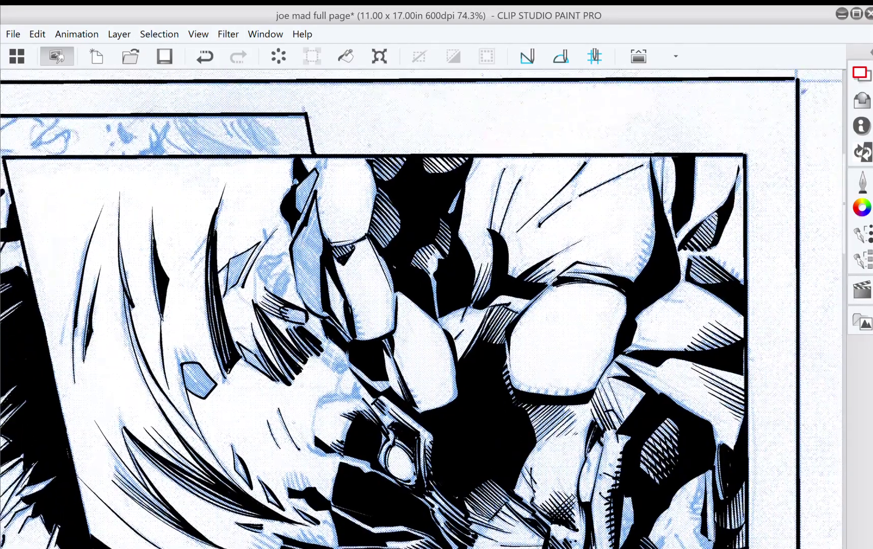
pyautogui.moveTo(317, 387); pyautogui.dragTo(342, 395)
pyautogui.moveTo(345, 354); pyautogui.dragTo(352, 389)
pyautogui.moveTo(350, 354)
pyautogui.mouseDown()
pyautogui.moveTo(360, 390)
pyautogui.moveTo(346, 375)
pyautogui.mouseUp()
pyautogui.moveTo(337, 369)
pyautogui.mouseDown()
pyautogui.moveTo(348, 354)
pyautogui.moveTo(368, 373)
pyautogui.mouseUp()
pyautogui.moveTo(360, 463); pyautogui.dragTo(300, 470)
pyautogui.moveTo(305, 345); pyautogui.dragTo(264, 396)
pyautogui.moveTo(387, 327)
pyautogui.mouseDown()
pyautogui.moveTo(352, 363)
pyautogui.moveTo(333, 402)
pyautogui.moveTo(332, 422)
pyautogui.moveTo(340, 415)
pyautogui.moveTo(348, 436)
pyautogui.moveTo(340, 392)
pyautogui.mouseUp()
pyautogui.moveTo(330, 508); pyautogui.dragTo(212, 454)
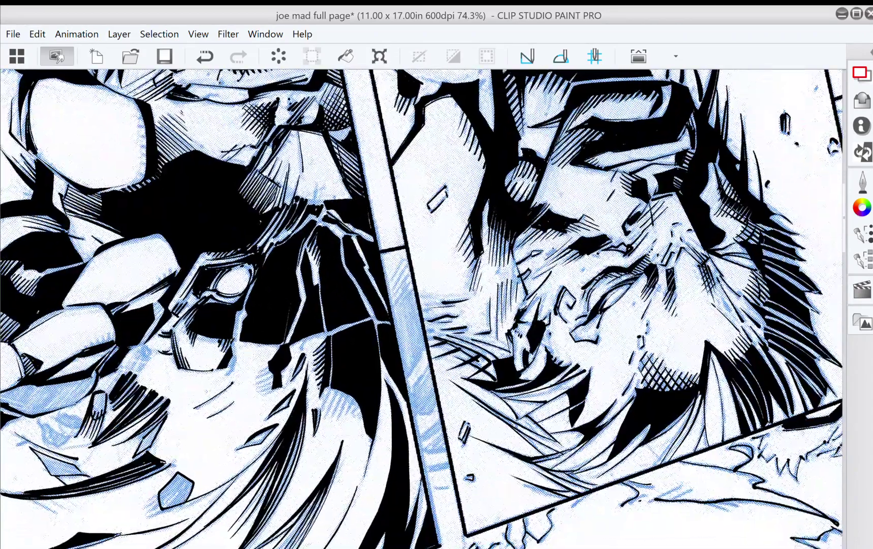
# - Hatch the lower edge of the black shadow under the cracked mask with rows of short parallel strokes
pyautogui.moveTo(322, 412)
pyautogui.mouseDown()
pyautogui.moveTo(332, 387)
pyautogui.moveTo(334, 399)
pyautogui.moveTo(341, 389)
pyautogui.mouseUp()
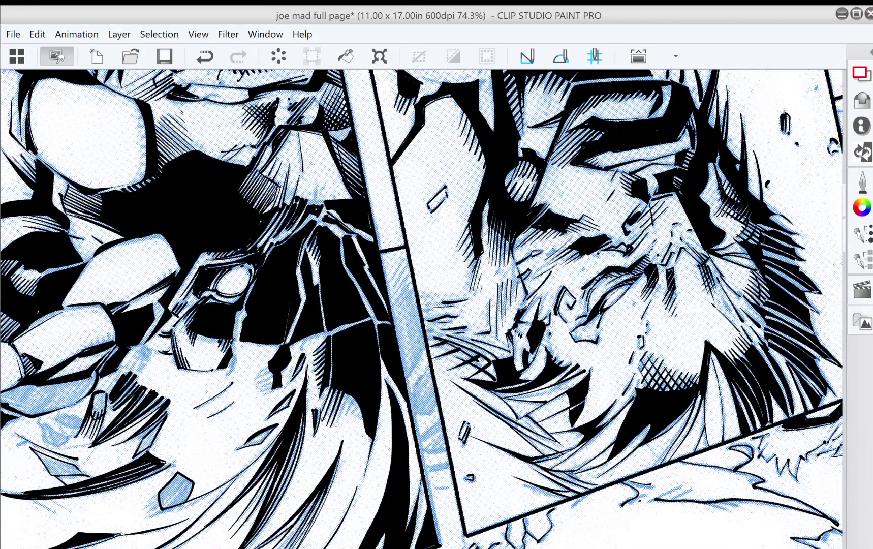
pyautogui.moveTo(349, 412); pyautogui.dragTo(358, 396)
pyautogui.moveTo(352, 430)
pyautogui.mouseDown()
pyautogui.moveTo(361, 401)
pyautogui.moveTo(414, 416)
pyautogui.moveTo(429, 341)
pyautogui.mouseUp()
pyautogui.moveTo(325, 390); pyautogui.dragTo(338, 366)
pyautogui.moveTo(328, 392)
pyautogui.mouseDown()
pyautogui.moveTo(339, 377)
pyautogui.moveTo(352, 385)
pyautogui.moveTo(401, 333)
pyautogui.moveTo(371, 273)
pyautogui.moveTo(401, 292)
pyautogui.moveTo(374, 278)
pyautogui.mouseUp()
pyautogui.moveTo(339, 425); pyautogui.dragTo(334, 454)
pyautogui.moveTo(349, 428); pyautogui.dragTo(339, 457)
pyautogui.moveTo(351, 429); pyautogui.dragTo(342, 455)
pyautogui.moveTo(353, 434); pyautogui.dragTo(345, 448)
# - Feather the shadow edges of the thick arm and the large rounded knuckle with short tapered spikes
pyautogui.moveTo(355, 330); pyautogui.dragTo(735, 500)
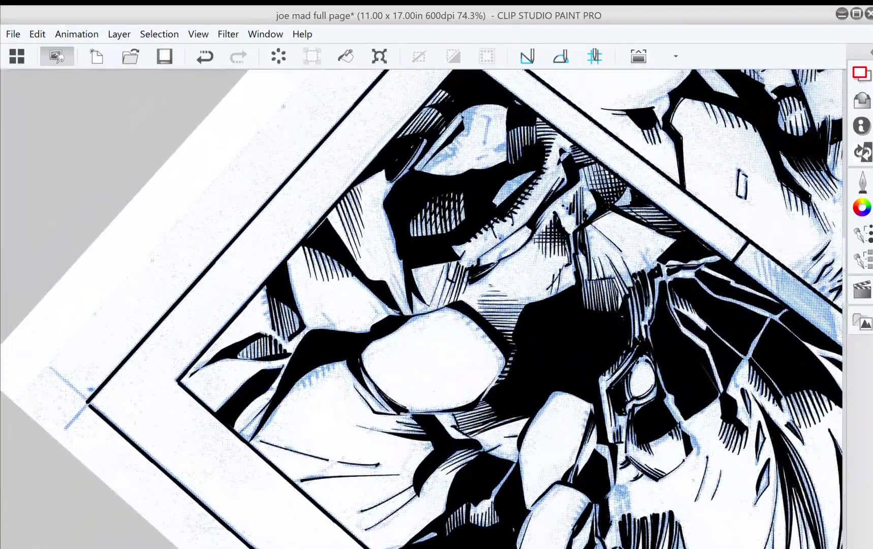
pyautogui.moveTo(283, 395)
pyautogui.mouseDown()
pyautogui.moveTo(278, 416)
pyautogui.moveTo(293, 389)
pyautogui.moveTo(295, 400)
pyautogui.moveTo(357, 363)
pyautogui.mouseUp()
pyautogui.moveTo(373, 294)
pyautogui.mouseDown()
pyautogui.moveTo(378, 314)
pyautogui.moveTo(432, 336)
pyautogui.mouseUp()
pyautogui.moveTo(449, 297)
pyautogui.mouseDown()
pyautogui.moveTo(449, 338)
pyautogui.moveTo(453, 332)
pyautogui.mouseUp()
pyautogui.moveTo(442, 397); pyautogui.dragTo(417, 333)
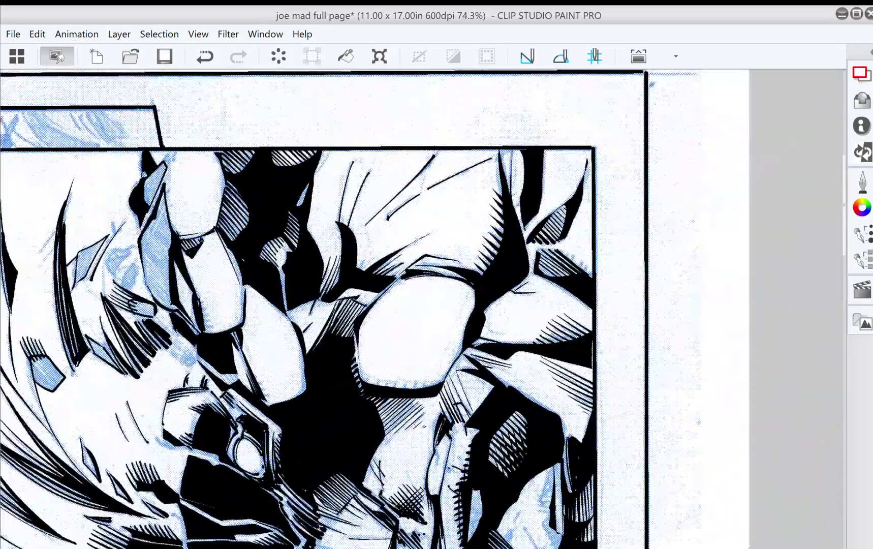
pyautogui.moveTo(374, 386)
pyautogui.mouseDown()
pyautogui.moveTo(379, 366)
pyautogui.moveTo(419, 375)
pyautogui.moveTo(446, 363)
pyautogui.moveTo(397, 278)
pyautogui.mouseUp()
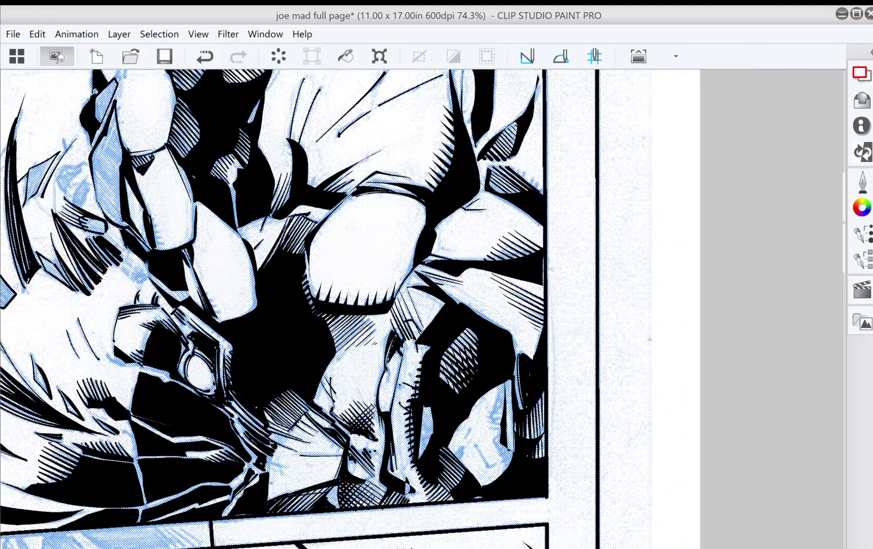
pyautogui.moveTo(386, 391); pyautogui.dragTo(391, 360)
# - Feather the shadowed edges of the two smaller rounded finger segments beside the masked eye with short strokes
pyautogui.moveTo(207, 361); pyautogui.dragTo(311, 479)
pyautogui.moveTo(349, 535); pyautogui.dragTo(246, 510)
pyautogui.moveTo(369, 309); pyautogui.dragTo(410, 330)
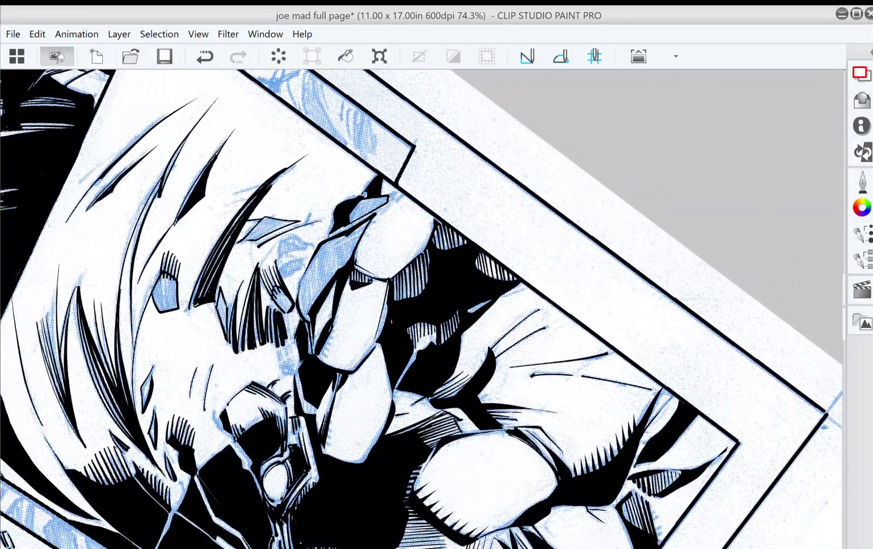
pyautogui.hotkey('ctrl', '@')
pyautogui.moveTo(448, 375); pyautogui.dragTo(463, 368)
pyautogui.hotkey('ctrl', '-')
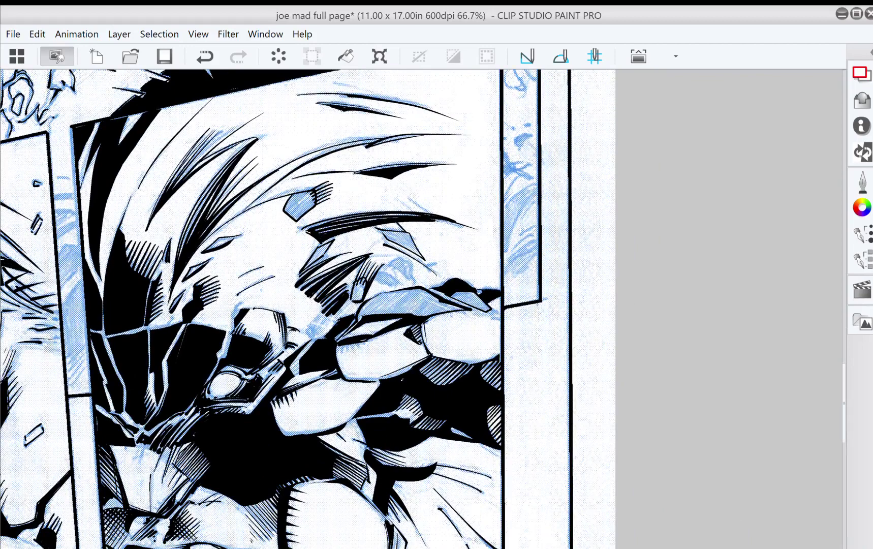
pyautogui.moveTo(345, 348); pyautogui.dragTo(322, 394)
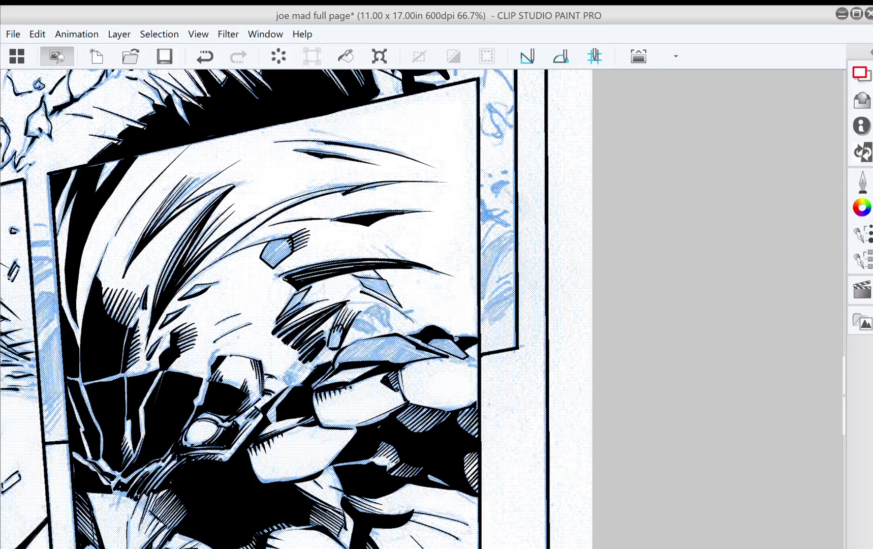
pyautogui.moveTo(350, 389); pyautogui.dragTo(379, 307)
pyautogui.moveTo(379, 307); pyautogui.dragTo(307, 413)
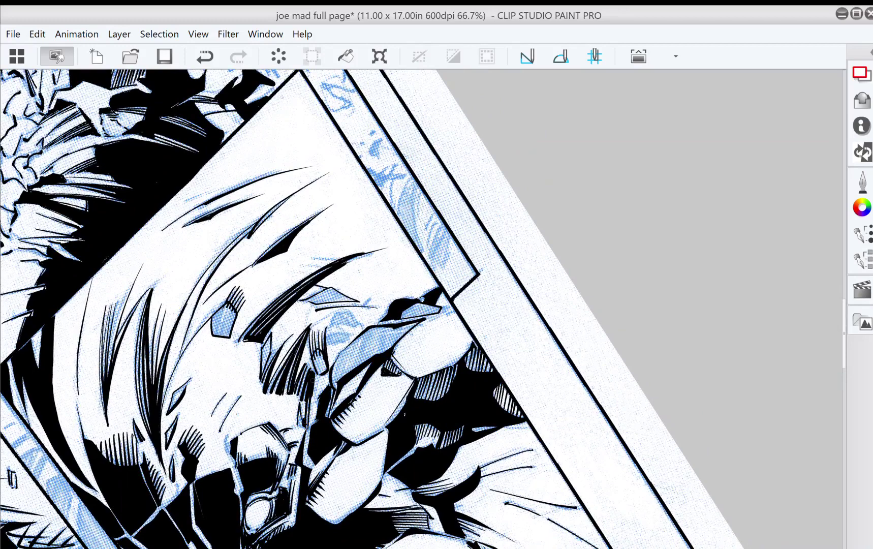
# - Darken the narrow gap beside the fingers and feather the edge of the topmost finger segment
pyautogui.moveTo(314, 424); pyautogui.dragTo(328, 374)
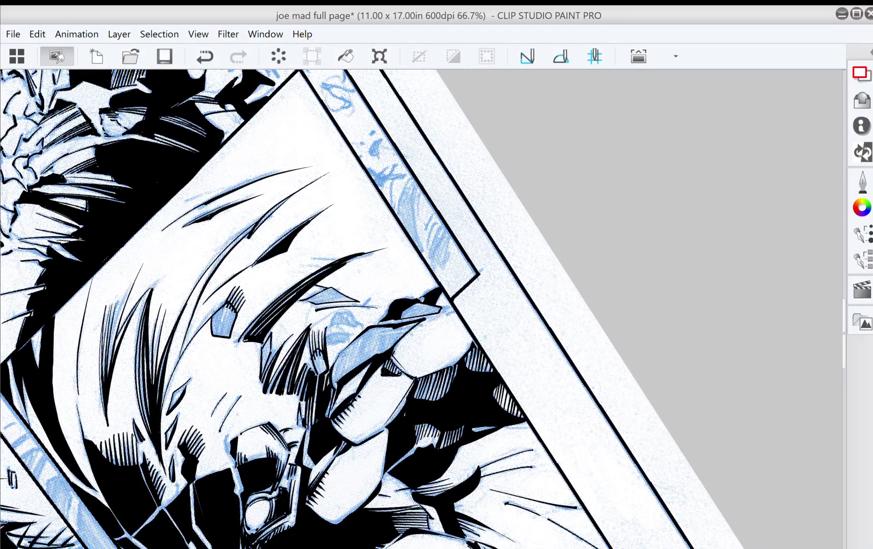
pyautogui.moveTo(479, 274); pyautogui.dragTo(275, 231)
pyautogui.moveTo(303, 289); pyautogui.dragTo(317, 325)
pyautogui.moveTo(315, 317); pyautogui.dragTo(320, 334)
pyautogui.moveTo(316, 328); pyautogui.dragTo(322, 335)
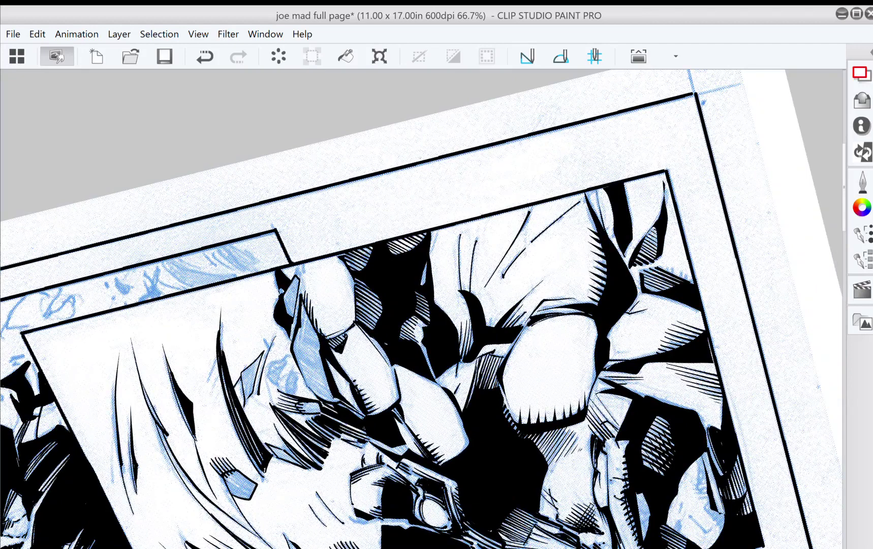
# - Ink the blue fragment next to the topmost fingertip with solid black, leaving thin highlights
pyautogui.moveTo(283, 292); pyautogui.dragTo(290, 309)
pyautogui.moveTo(288, 305); pyautogui.dragTo(297, 315)
pyautogui.moveTo(293, 279)
pyautogui.mouseDown()
pyautogui.moveTo(290, 305)
pyautogui.moveTo(293, 299)
pyautogui.mouseUp()
pyautogui.moveTo(299, 277)
pyautogui.mouseDown()
pyautogui.moveTo(297, 262)
pyautogui.moveTo(307, 261)
pyautogui.mouseUp()
pyautogui.moveTo(302, 303); pyautogui.dragTo(300, 326)
# - Outline and hatch the blue form in the dark corner of the panel, adding small black shadows
pyautogui.moveTo(386, 351); pyautogui.dragTo(360, 194)
pyautogui.moveTo(406, 284); pyautogui.dragTo(322, 272)
pyautogui.hotkey('ctrl', '@')
pyautogui.moveTo(421, 244); pyautogui.dragTo(369, 406)
pyautogui.moveTo(399, 198); pyautogui.dragTo(514, 250)
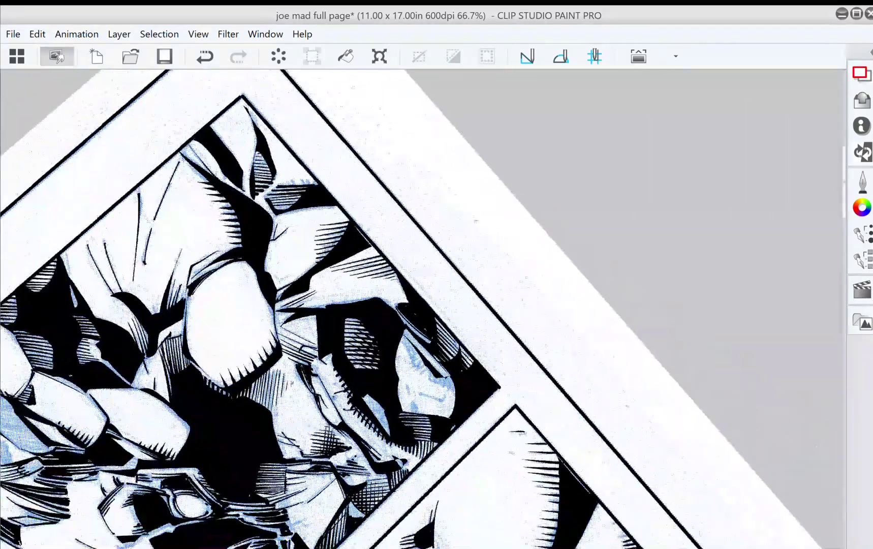
pyautogui.press('^')
pyautogui.moveTo(407, 337)
pyautogui.mouseDown()
pyautogui.moveTo(415, 365)
pyautogui.moveTo(418, 356)
pyautogui.moveTo(446, 383)
pyautogui.moveTo(441, 396)
pyautogui.moveTo(452, 396)
pyautogui.moveTo(414, 412)
pyautogui.mouseUp()
pyautogui.moveTo(406, 366); pyautogui.dragTo(372, 430)
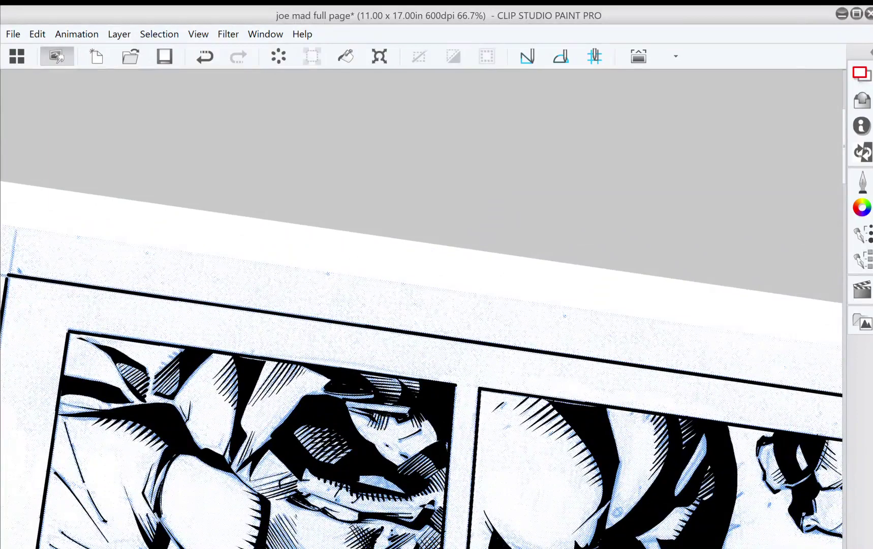
pyautogui.moveTo(381, 425); pyautogui.dragTo(463, 423)
pyautogui.moveTo(378, 459); pyautogui.dragTo(381, 401)
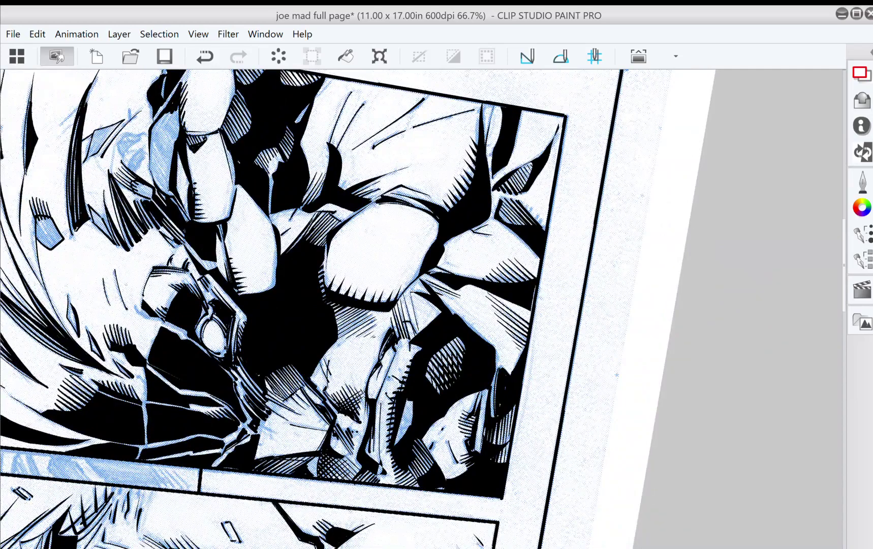
# - Fill the blue debris shards around the hair strands and fingers with solid black using a lasso-type fill tool
pyautogui.moveTo(384, 251); pyautogui.dragTo(521, 474)
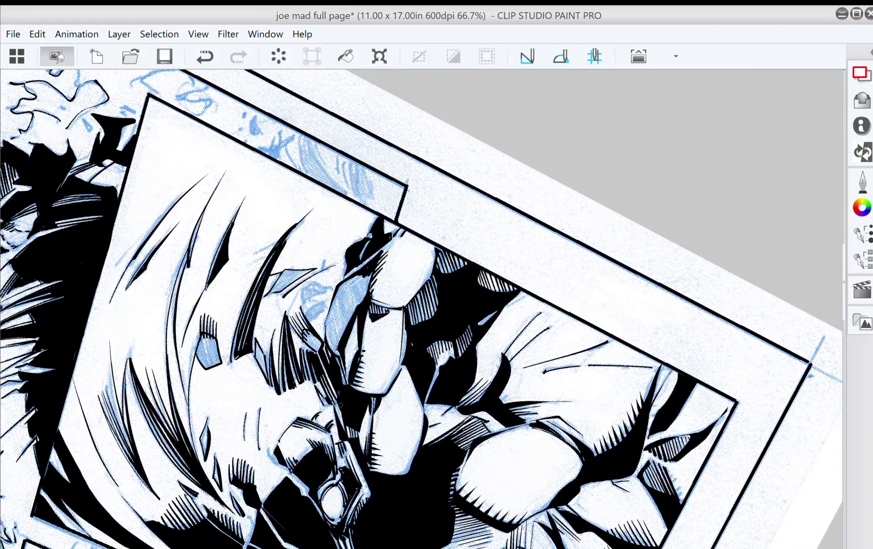
pyautogui.moveTo(336, 388); pyautogui.dragTo(384, 438)
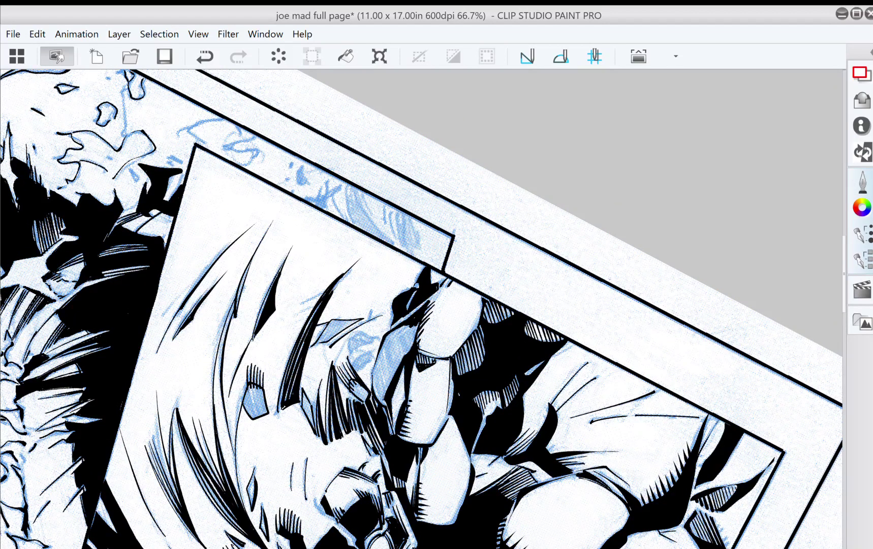
pyautogui.click(862, 183)
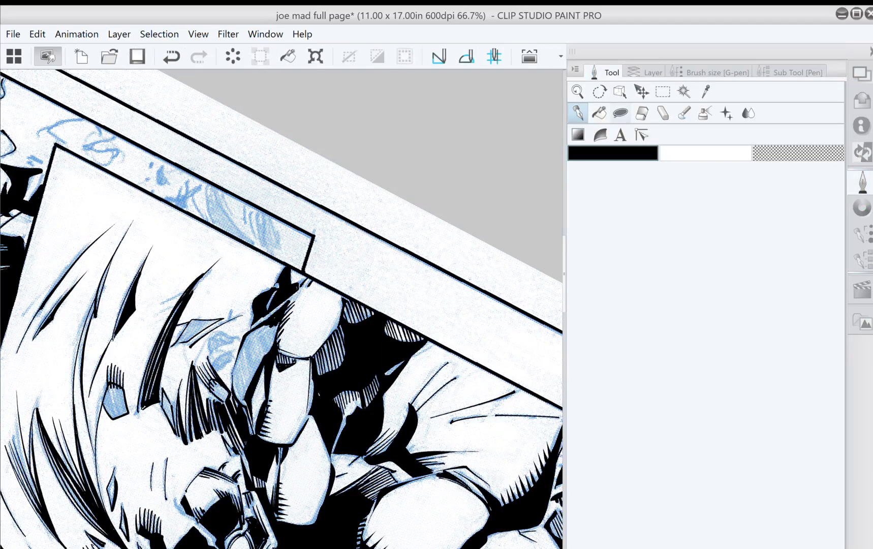
pyautogui.click(620, 113)
pyautogui.click(863, 182)
pyautogui.moveTo(418, 326); pyautogui.dragTo(397, 297)
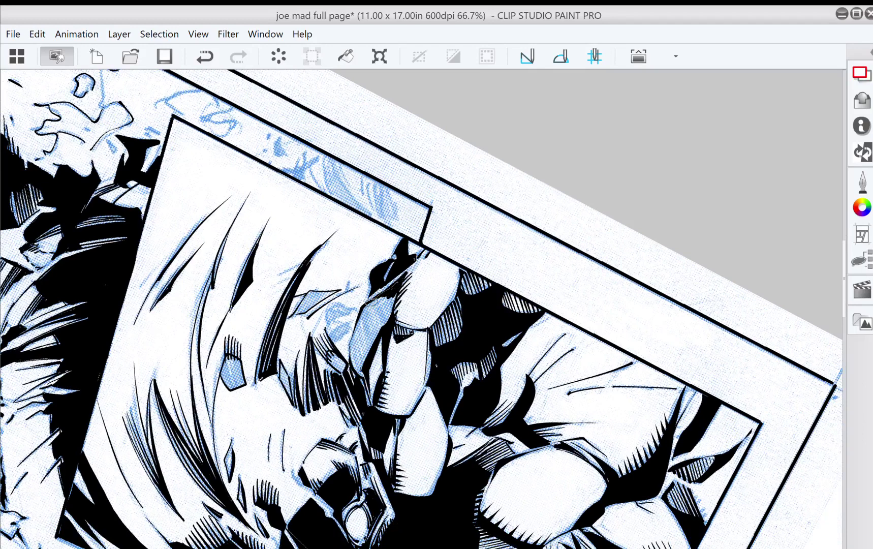
pyautogui.moveTo(365, 381)
pyautogui.mouseDown()
pyautogui.moveTo(403, 274)
pyautogui.moveTo(327, 335)
pyautogui.moveTo(350, 321)
pyautogui.moveTo(332, 342)
pyautogui.moveTo(337, 308)
pyautogui.moveTo(327, 320)
pyautogui.moveTo(351, 313)
pyautogui.moveTo(336, 306)
pyautogui.moveTo(293, 318)
pyautogui.moveTo(338, 290)
pyautogui.moveTo(310, 292)
pyautogui.moveTo(304, 308)
pyautogui.mouseUp()
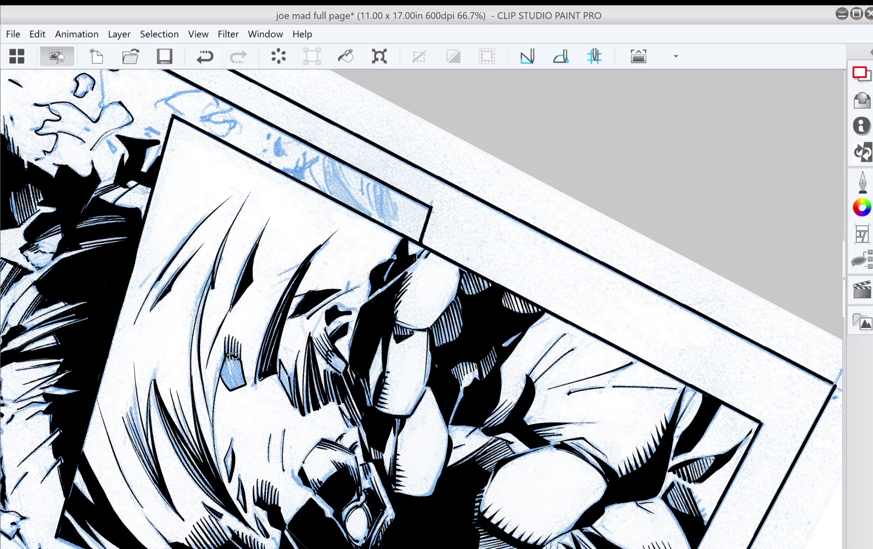
pyautogui.moveTo(224, 356)
pyautogui.mouseDown()
pyautogui.moveTo(237, 355)
pyautogui.moveTo(228, 252)
pyautogui.moveTo(256, 309)
pyautogui.mouseUp()
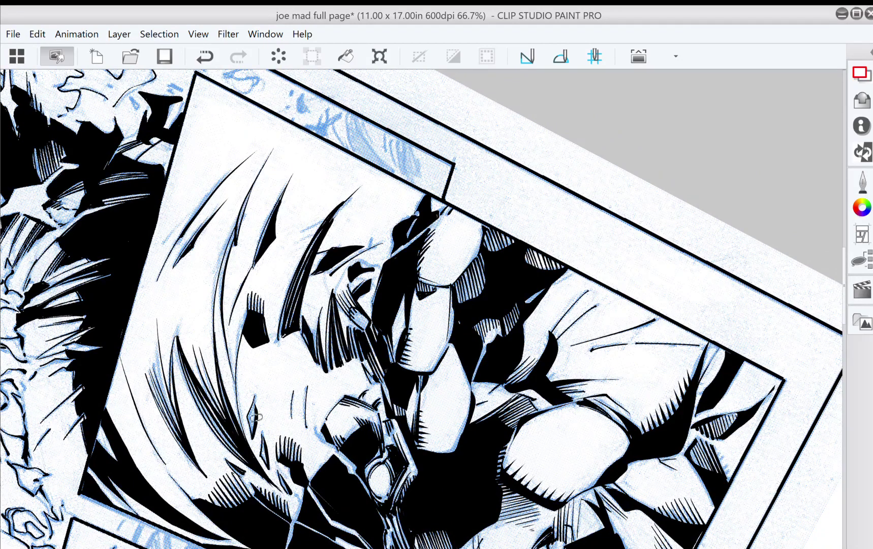
pyautogui.moveTo(254, 400)
pyautogui.mouseDown()
pyautogui.moveTo(252, 431)
pyautogui.moveTo(217, 295)
pyautogui.moveTo(156, 196)
pyautogui.moveTo(90, 286)
pyautogui.moveTo(93, 319)
pyautogui.moveTo(149, 331)
pyautogui.moveTo(209, 369)
pyautogui.moveTo(232, 432)
pyautogui.moveTo(289, 485)
pyautogui.mouseUp()
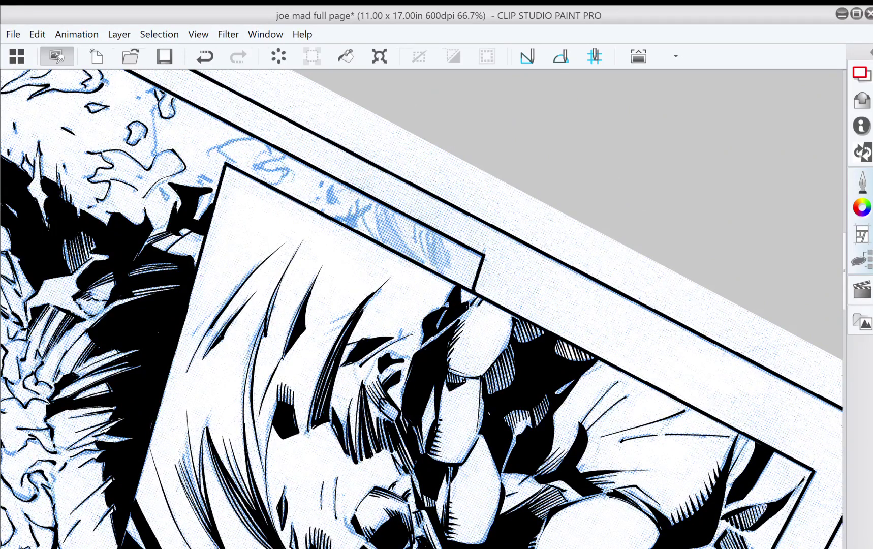
# - Return to the G-pen at size 20 and ink dark tapered marks in the blue strip between the panels
pyautogui.click(862, 183)
pyautogui.press('p')
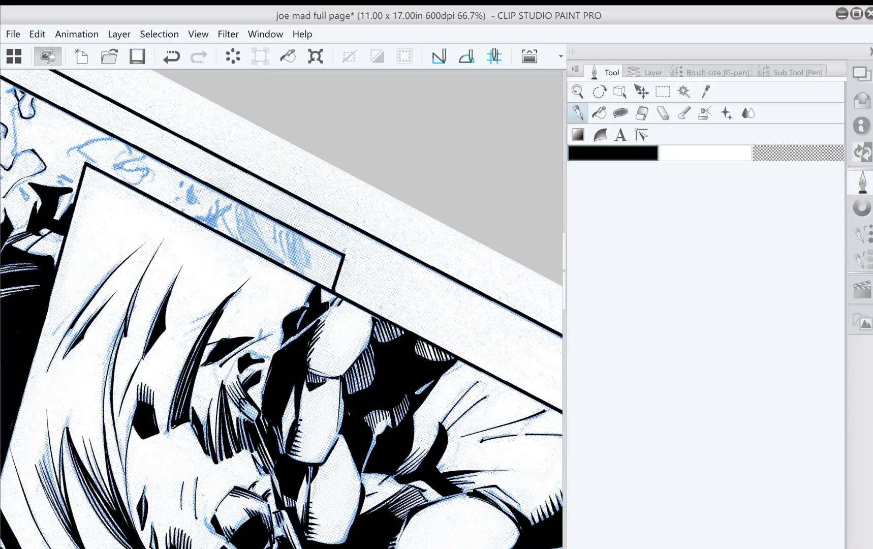
pyautogui.click(863, 235)
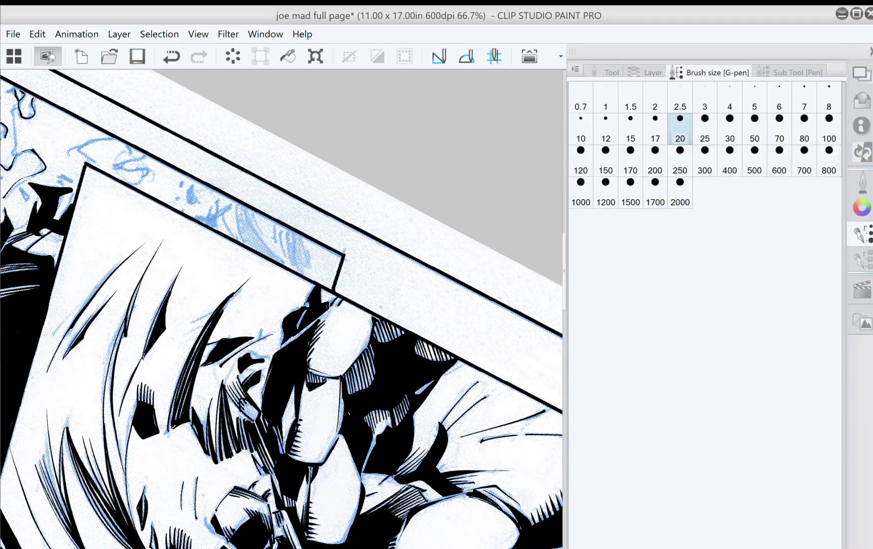
pyautogui.click(871, 52)
pyautogui.moveTo(422, 325)
pyautogui.mouseDown()
pyautogui.moveTo(423, 380)
pyautogui.moveTo(435, 160)
pyautogui.moveTo(444, 155)
pyautogui.moveTo(417, 85)
pyautogui.moveTo(517, 86)
pyautogui.mouseUp()
pyautogui.moveTo(240, 385)
pyautogui.mouseDown()
pyautogui.moveTo(248, 375)
pyautogui.moveTo(253, 400)
pyautogui.mouseUp()
pyautogui.moveTo(270, 374)
pyautogui.mouseDown()
pyautogui.moveTo(259, 395)
pyautogui.moveTo(267, 404)
pyautogui.moveTo(275, 395)
pyautogui.mouseUp()
pyautogui.moveTo(279, 391)
pyautogui.mouseDown()
pyautogui.moveTo(276, 408)
pyautogui.moveTo(279, 390)
pyautogui.mouseUp()
pyautogui.moveTo(284, 385)
pyautogui.mouseDown()
pyautogui.moveTo(279, 410)
pyautogui.moveTo(286, 396)
pyautogui.mouseUp()
pyautogui.moveTo(294, 391); pyautogui.dragTo(291, 415)
pyautogui.moveTo(421, 309); pyautogui.dragTo(388, 255)
# - Ink the diagonal shape lines farther along the blue strip between the panels and hatch toward its end
pyautogui.moveTo(276, 368)
pyautogui.mouseDown()
pyautogui.moveTo(280, 340)
pyautogui.moveTo(322, 384)
pyautogui.mouseUp()
pyautogui.moveTo(422, 309); pyautogui.dragTo(384, 268)
pyautogui.moveTo(341, 337); pyautogui.dragTo(330, 365)
pyautogui.moveTo(342, 359); pyautogui.dragTo(332, 367)
pyautogui.moveTo(349, 362)
pyautogui.mouseDown()
pyautogui.moveTo(338, 375)
pyautogui.moveTo(343, 358)
pyautogui.mouseUp()
pyautogui.moveTo(352, 369); pyautogui.dragTo(350, 381)
pyautogui.moveTo(363, 366); pyautogui.dragTo(357, 382)
# - Outline the debris and curved strands in the narrow blue strip above the panel, hatching near its closed end
pyautogui.moveTo(437, 228); pyautogui.dragTo(411, 464)
pyautogui.moveTo(376, 203); pyautogui.dragTo(492, 480)
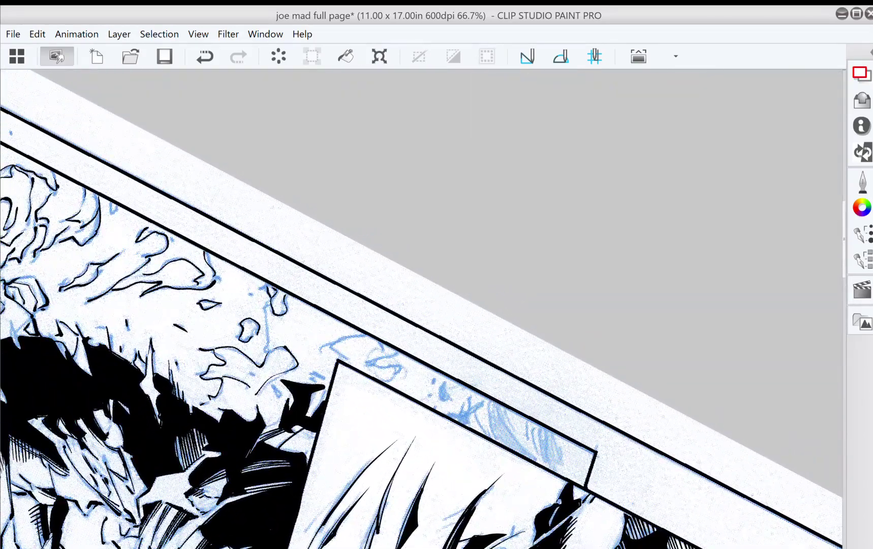
pyautogui.moveTo(349, 360)
pyautogui.mouseDown()
pyautogui.moveTo(334, 342)
pyautogui.moveTo(391, 328)
pyautogui.moveTo(372, 361)
pyautogui.moveTo(396, 356)
pyautogui.moveTo(386, 382)
pyautogui.mouseUp()
pyautogui.moveTo(406, 376)
pyautogui.mouseDown()
pyautogui.moveTo(351, 331)
pyautogui.moveTo(386, 343)
pyautogui.moveTo(386, 355)
pyautogui.mouseUp()
pyautogui.moveTo(388, 337)
pyautogui.mouseDown()
pyautogui.moveTo(390, 355)
pyautogui.moveTo(407, 370)
pyautogui.moveTo(415, 357)
pyautogui.moveTo(430, 390)
pyautogui.moveTo(419, 362)
pyautogui.moveTo(404, 378)
pyautogui.moveTo(440, 394)
pyautogui.mouseUp()
pyautogui.moveTo(443, 355); pyautogui.dragTo(481, 418)
pyautogui.moveTo(477, 385)
pyautogui.mouseDown()
pyautogui.moveTo(473, 372)
pyautogui.moveTo(469, 388)
pyautogui.moveTo(414, 338)
pyautogui.moveTo(437, 378)
pyautogui.mouseUp()
pyautogui.moveTo(433, 337)
pyautogui.mouseDown()
pyautogui.moveTo(441, 379)
pyautogui.moveTo(447, 367)
pyautogui.mouseUp()
pyautogui.moveTo(443, 357); pyautogui.dragTo(454, 372)
pyautogui.moveTo(449, 365); pyautogui.dragTo(463, 392)
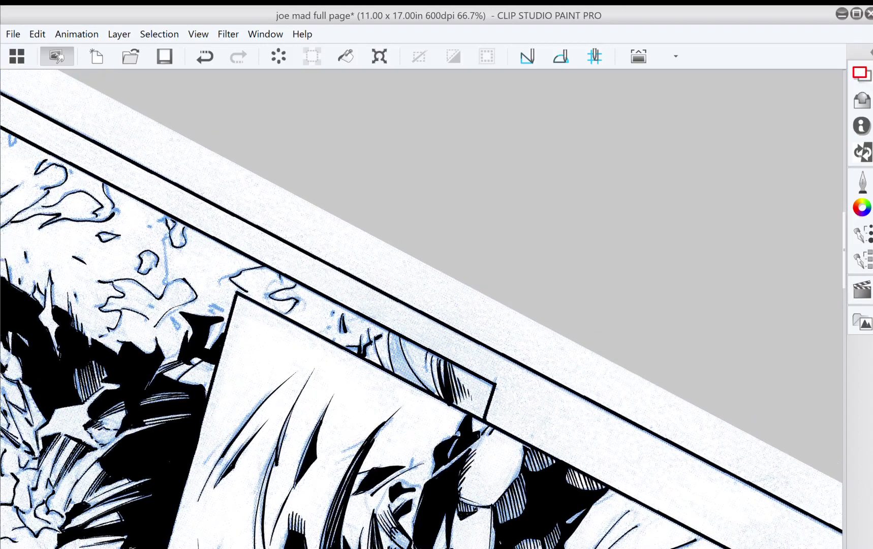
# - Fill the curved strand in the strip above the panel with solid black and detail the crossing debris beside it
pyautogui.moveTo(438, 332)
pyautogui.mouseDown()
pyautogui.moveTo(477, 350)
pyautogui.moveTo(429, 359)
pyautogui.mouseUp()
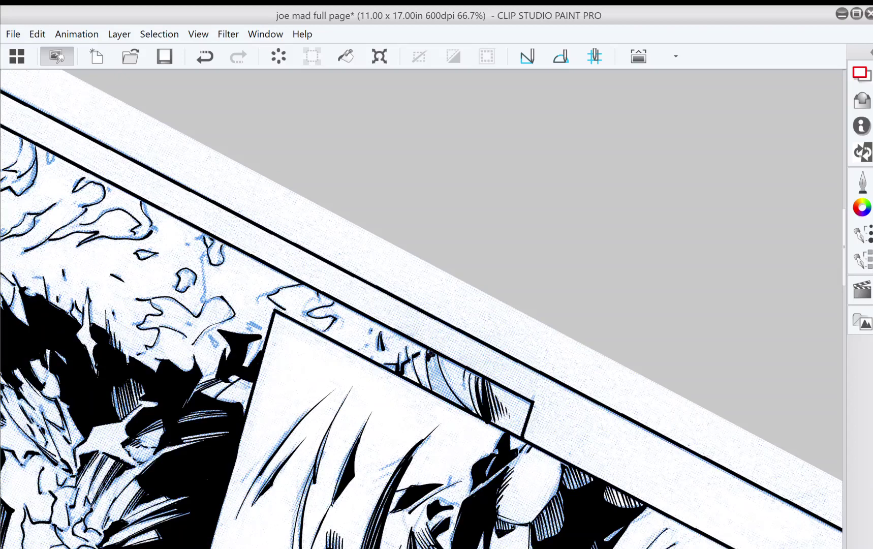
pyautogui.moveTo(430, 354); pyautogui.dragTo(436, 361)
pyautogui.moveTo(430, 342)
pyautogui.mouseDown()
pyautogui.moveTo(387, 284)
pyautogui.moveTo(386, 314)
pyautogui.moveTo(393, 314)
pyautogui.mouseUp()
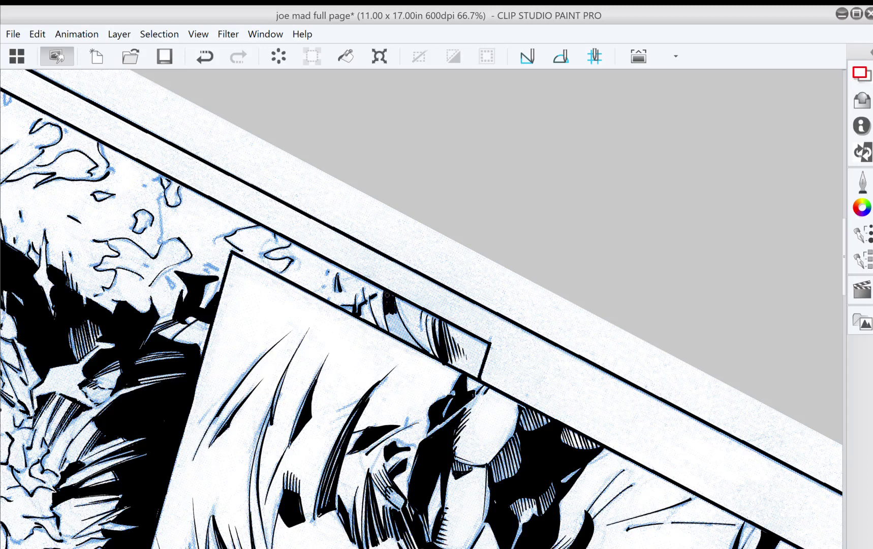
pyautogui.moveTo(390, 307)
pyautogui.mouseDown()
pyautogui.moveTo(387, 328)
pyautogui.moveTo(394, 322)
pyautogui.moveTo(375, 293)
pyautogui.moveTo(332, 262)
pyautogui.moveTo(330, 291)
pyautogui.moveTo(344, 298)
pyautogui.moveTo(342, 289)
pyautogui.moveTo(361, 307)
pyautogui.mouseUp()
pyautogui.moveTo(358, 291); pyautogui.dragTo(344, 299)
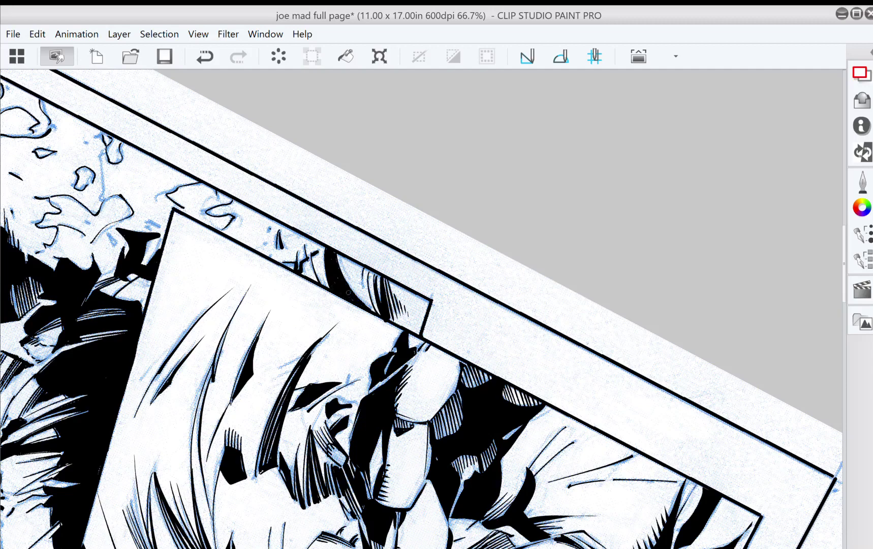
# - Ink the remaining blue contour line through the smoke and debris shapes beside the panel corner
pyautogui.moveTo(340, 279); pyautogui.dragTo(582, 384)
pyautogui.moveTo(351, 258); pyautogui.dragTo(345, 306)
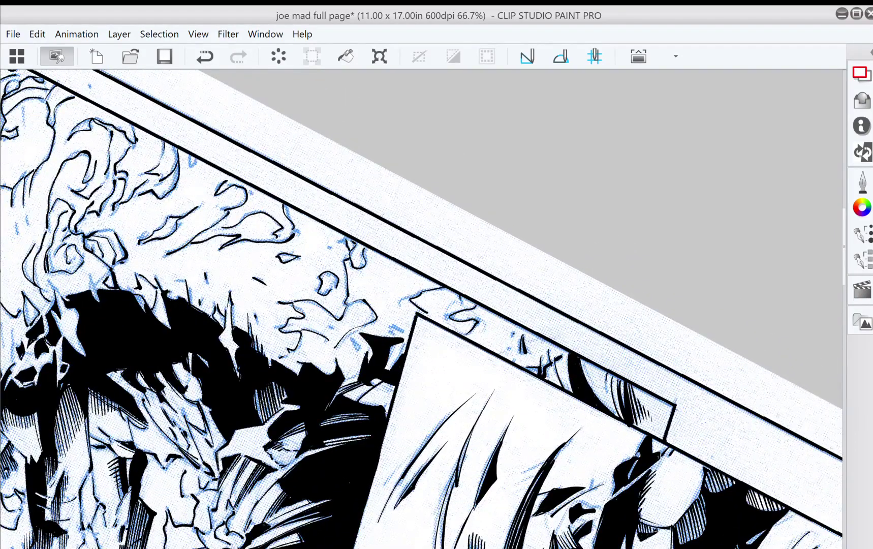
pyautogui.moveTo(351, 339)
pyautogui.mouseDown()
pyautogui.moveTo(361, 349)
pyautogui.moveTo(405, 333)
pyautogui.mouseUp()
# - Add short ink strokes to the remaining blue fragment between the hair strands and the eye mask
pyautogui.moveTo(442, 407)
pyautogui.mouseDown()
pyautogui.moveTo(402, 275)
pyautogui.moveTo(408, 139)
pyautogui.mouseUp()
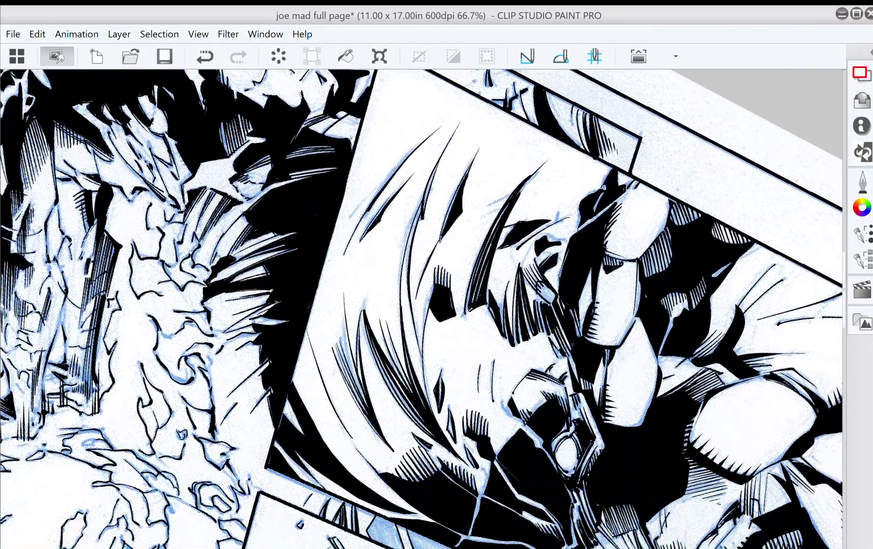
pyautogui.moveTo(458, 305); pyautogui.dragTo(365, 341)
pyautogui.moveTo(509, 244); pyautogui.dragTo(530, 317)
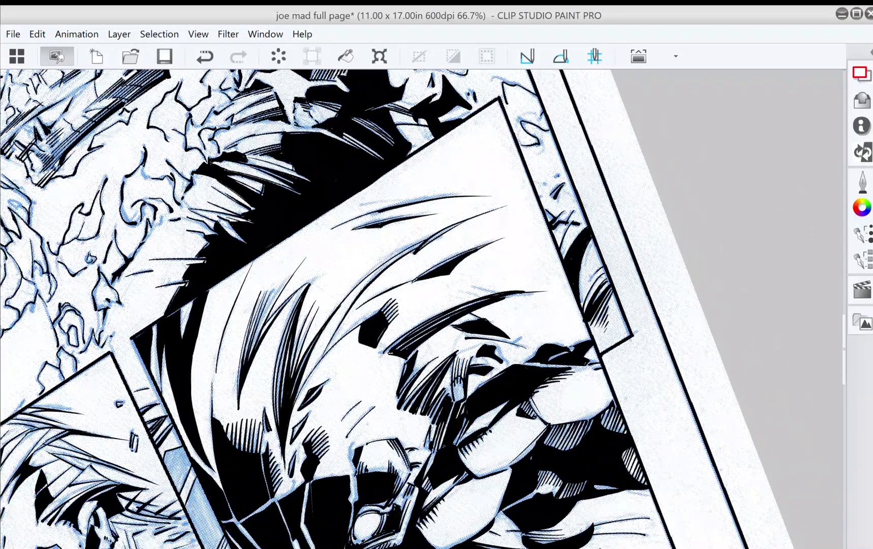
pyautogui.moveTo(400, 391); pyautogui.dragTo(423, 362)
pyautogui.moveTo(452, 389); pyautogui.dragTo(454, 399)
pyautogui.moveTo(460, 389); pyautogui.dragTo(461, 393)
# - Hatch the narrow blue shape beside the toothed edge in the dark part of the panel
pyautogui.moveTo(458, 398)
pyautogui.mouseDown()
pyautogui.moveTo(489, 241)
pyautogui.moveTo(519, 232)
pyautogui.moveTo(534, 198)
pyautogui.moveTo(459, 70)
pyautogui.mouseUp()
pyautogui.moveTo(432, 305); pyautogui.dragTo(303, 312)
pyautogui.moveTo(371, 440)
pyautogui.mouseDown()
pyautogui.moveTo(349, 421)
pyautogui.moveTo(362, 433)
pyautogui.mouseUp()
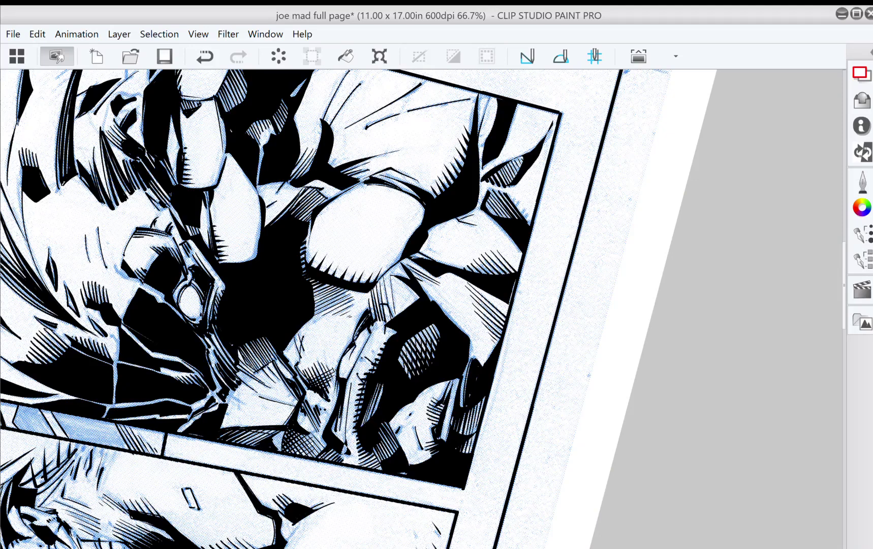
pyautogui.moveTo(371, 408); pyautogui.dragTo(380, 384)
# - Add feathered hatching and cross-hatching to the shadowed forms along the panel border beside the large knuckle
pyautogui.moveTo(396, 305); pyautogui.dragTo(464, 380)
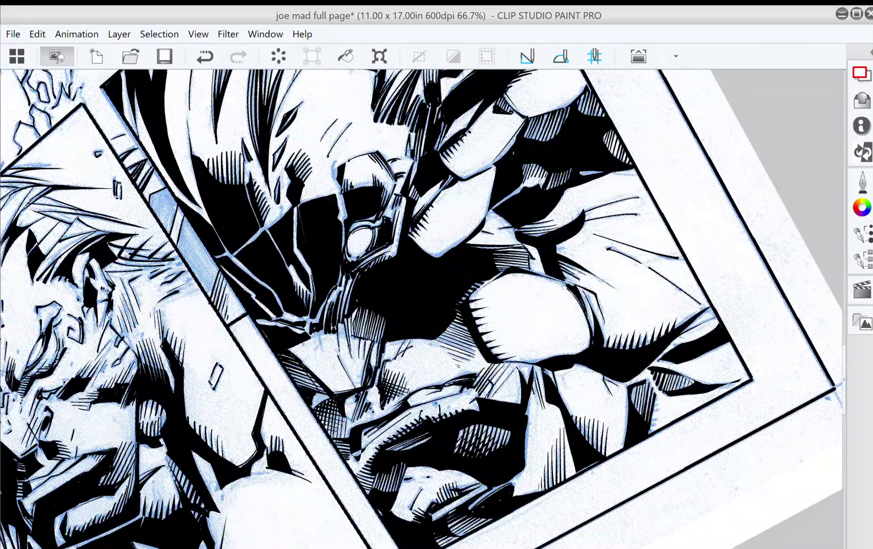
pyautogui.moveTo(438, 305); pyautogui.dragTo(439, 409)
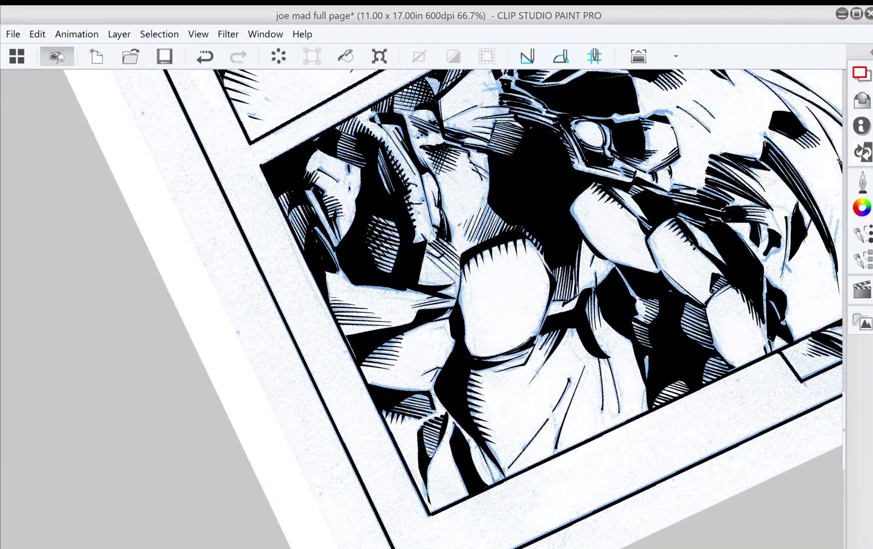
pyautogui.moveTo(383, 426); pyautogui.dragTo(351, 448)
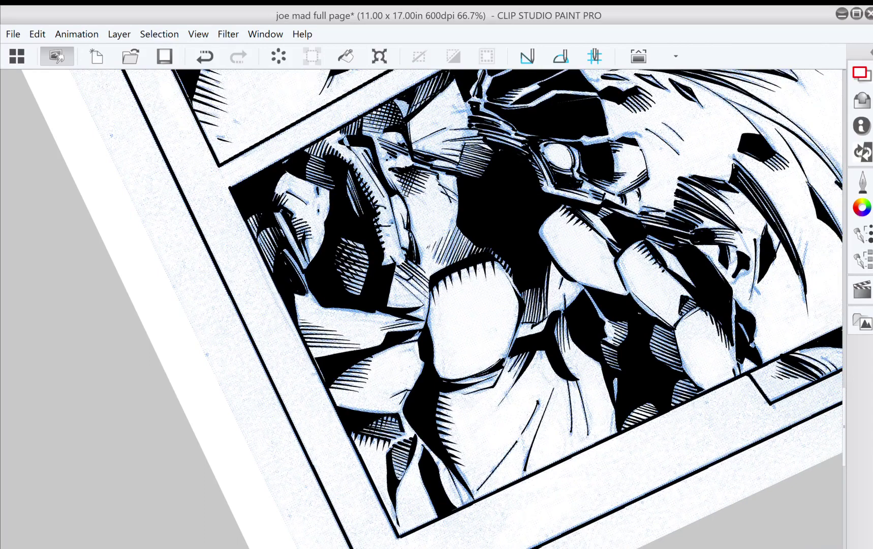
pyautogui.moveTo(395, 419); pyautogui.dragTo(421, 475)
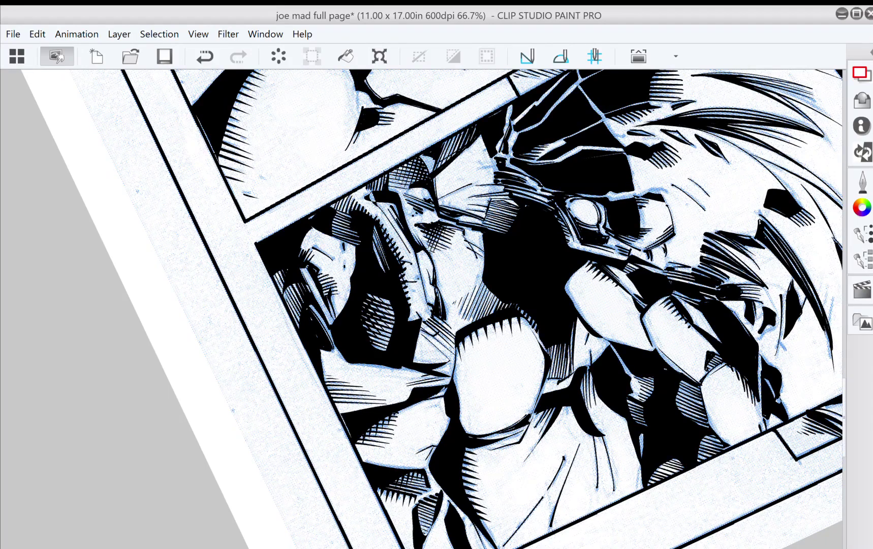
# - Fill the blue gutter strip between the two lower close-up panels with solid black using the Figure tool
pyautogui.moveTo(409, 406); pyautogui.dragTo(519, 378)
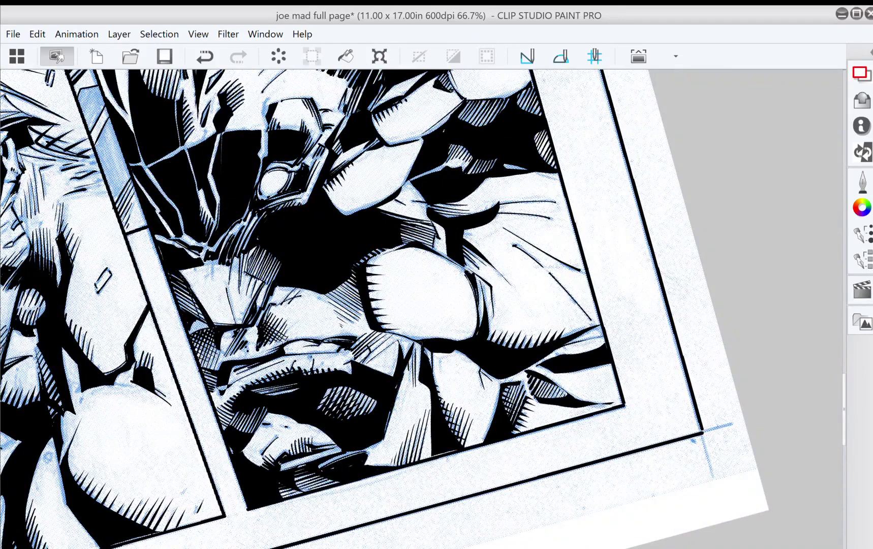
pyautogui.moveTo(407, 305); pyautogui.dragTo(527, 437)
pyautogui.moveTo(438, 137); pyautogui.dragTo(429, 223)
pyautogui.moveTo(380, 317); pyautogui.dragTo(377, 333)
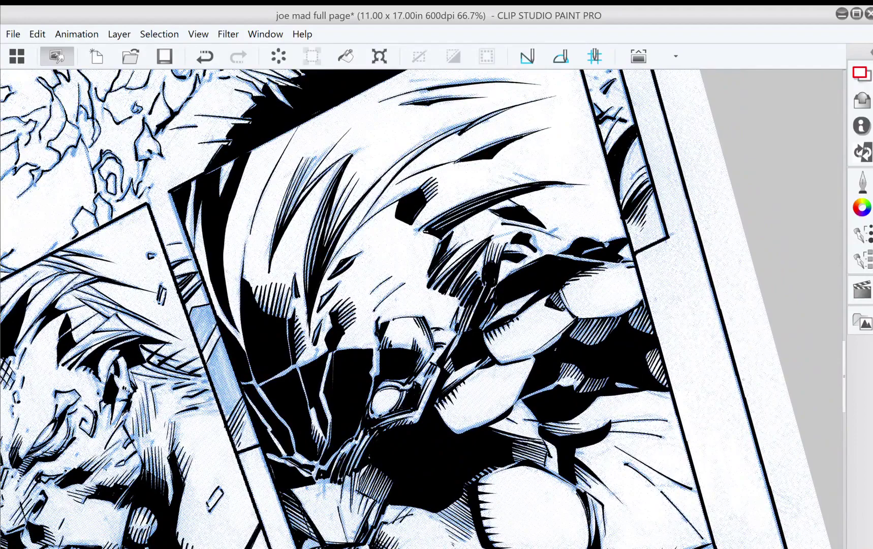
pyautogui.scroll(5, 378, 337)
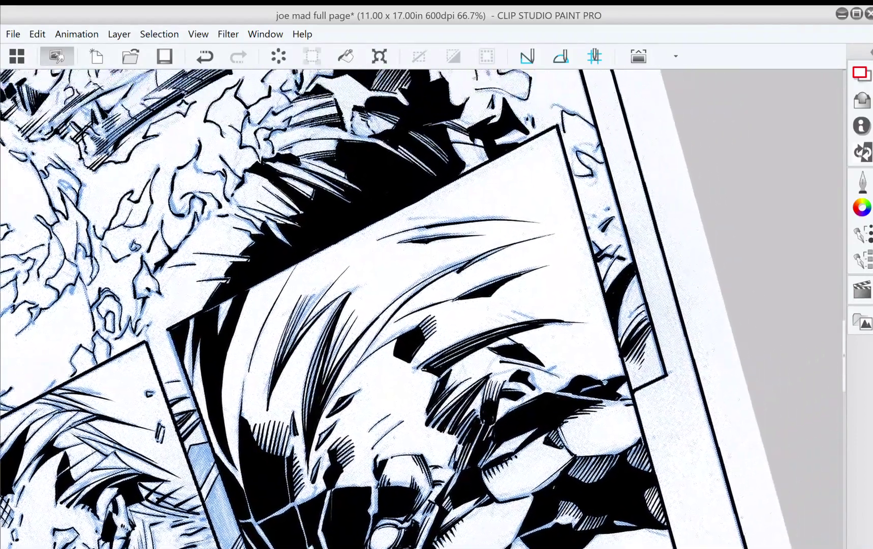
pyautogui.moveTo(376, 422); pyautogui.dragTo(427, 298)
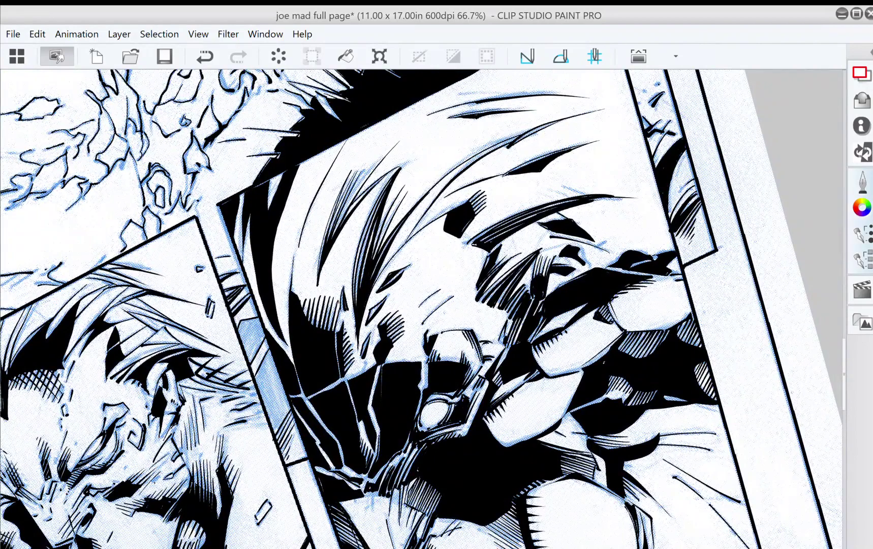
pyautogui.click(863, 182)
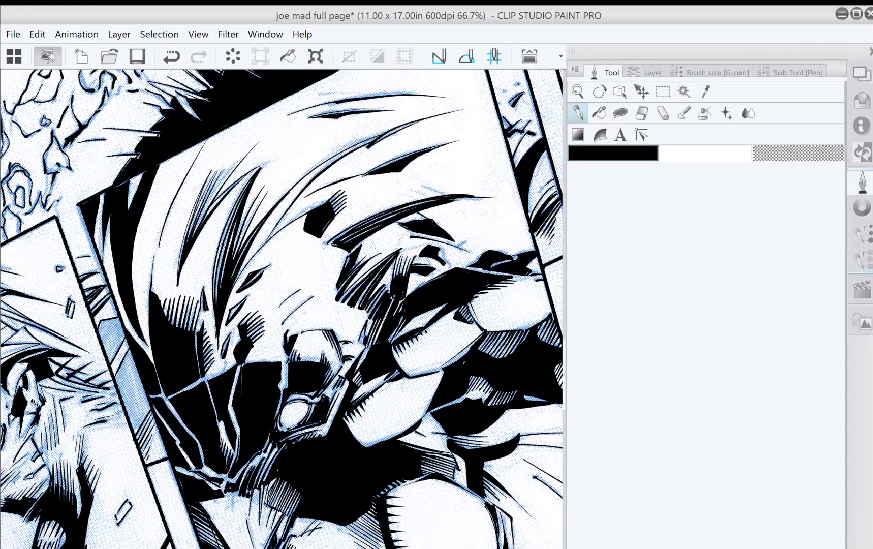
pyautogui.click(620, 113)
pyautogui.moveTo(284, 309); pyautogui.dragTo(417, 276)
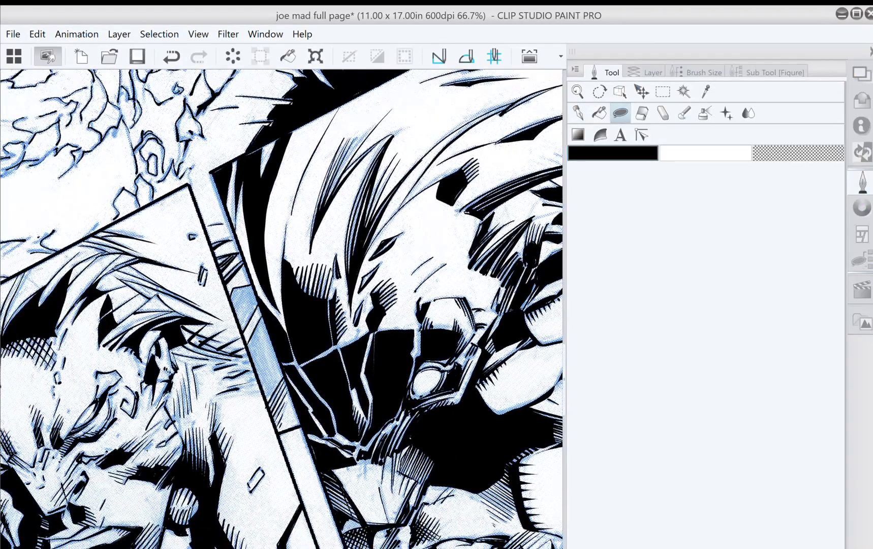
pyautogui.click(871, 52)
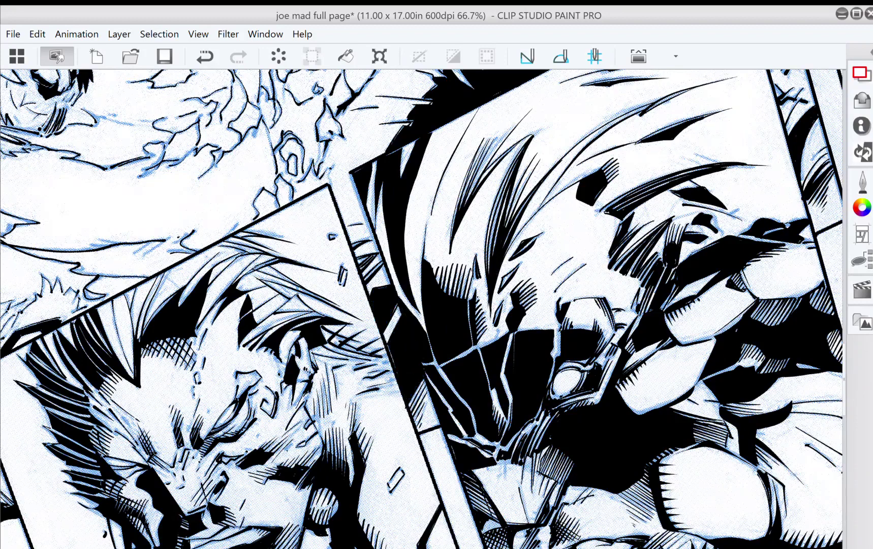
# - Switch back to the G-pen for inking around the lower close-up panels
pyautogui.scroll(3, 420, 373)
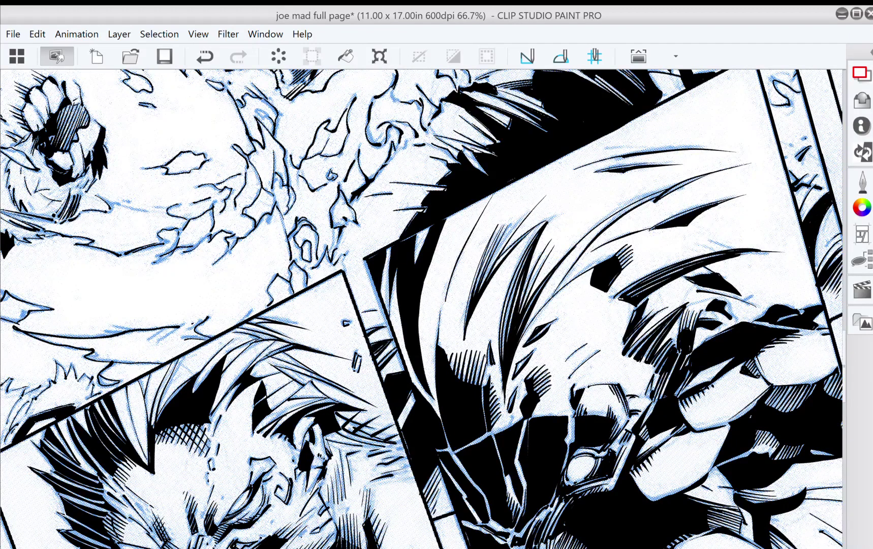
pyautogui.moveTo(420, 373)
pyautogui.mouseDown()
pyautogui.moveTo(339, 199)
pyautogui.moveTo(302, 202)
pyautogui.mouseUp()
pyautogui.click(863, 183)
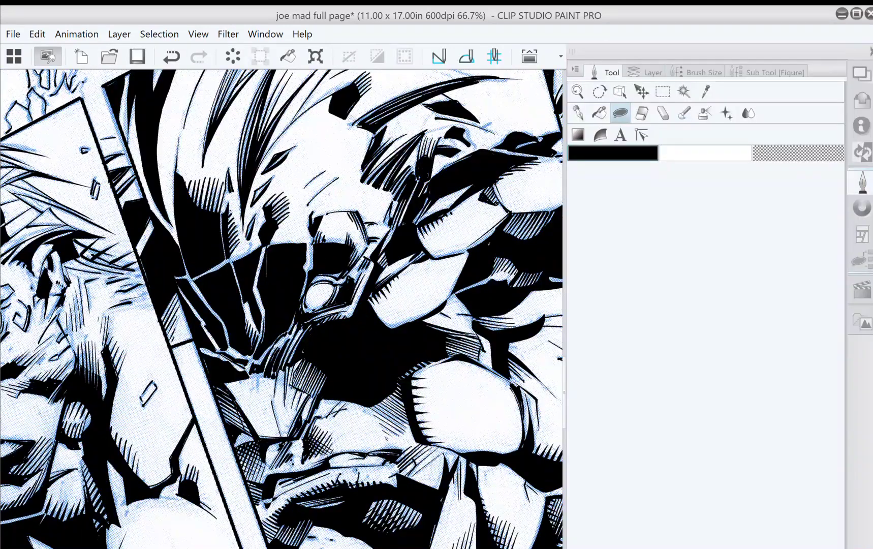
pyautogui.click(578, 113)
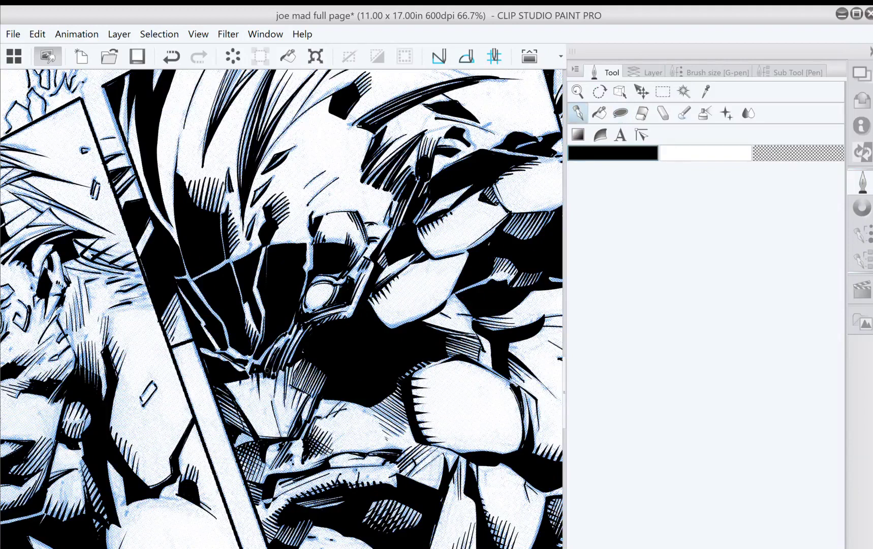
pyautogui.press('Tab')
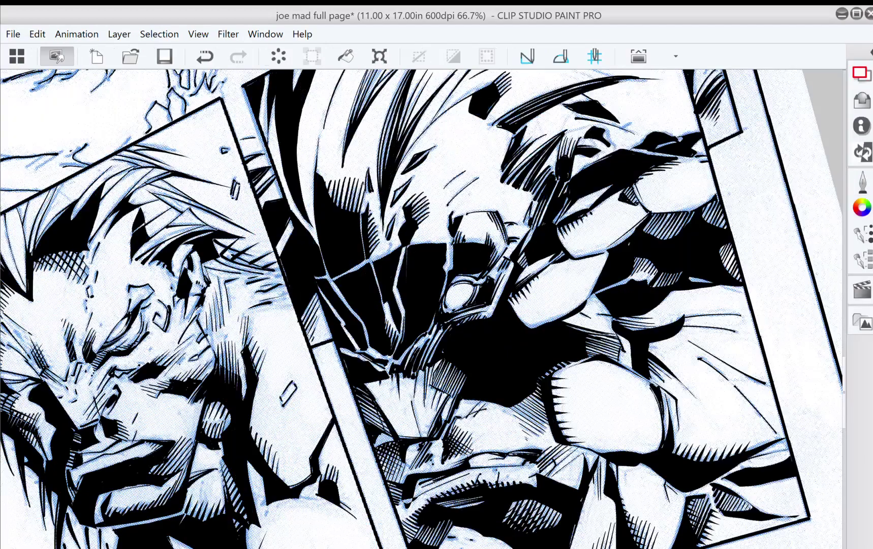
# - Straighten the rotated page view and examine the inked panels across the whole page at 26.2% zoom
pyautogui.moveTo(432, 305); pyautogui.dragTo(440, 374)
pyautogui.scroll(-4, 454, 404)
pyautogui.scroll(-3, 423, 308)
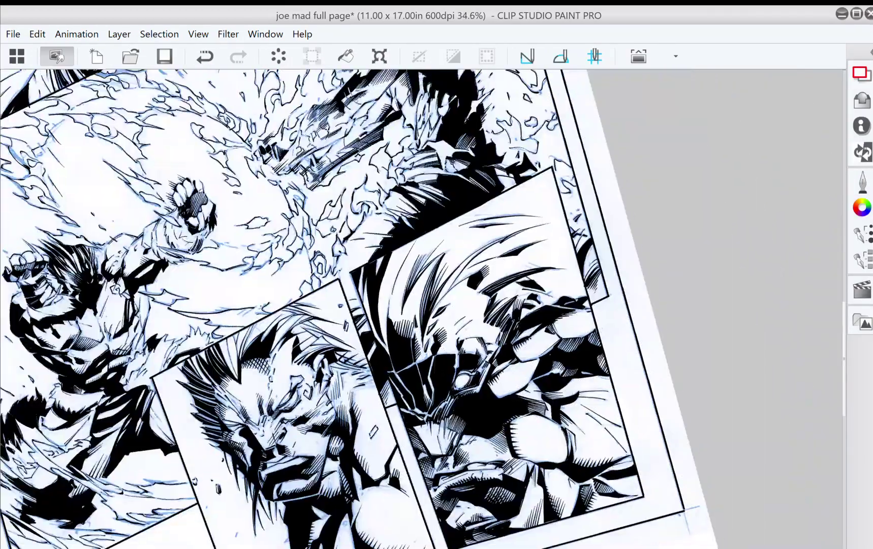
pyautogui.press('^')
pyautogui.press('^')
pyautogui.press('^')
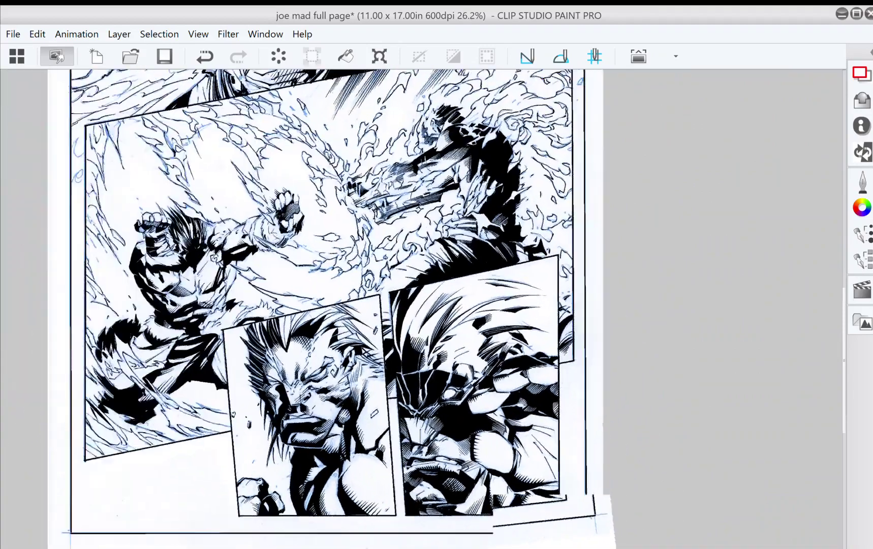
pyautogui.moveTo(422, 309); pyautogui.dragTo(505, 303)
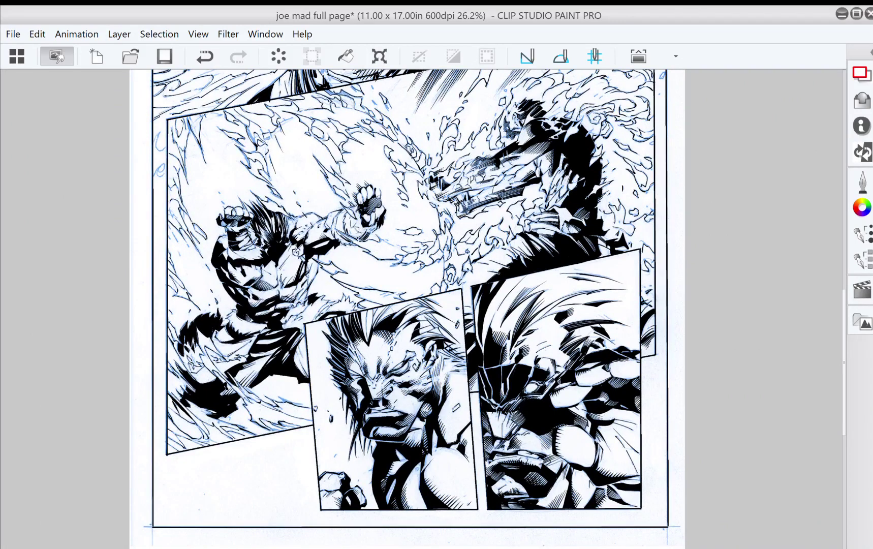
pyautogui.moveTo(406, 255); pyautogui.dragTo(454, 391)
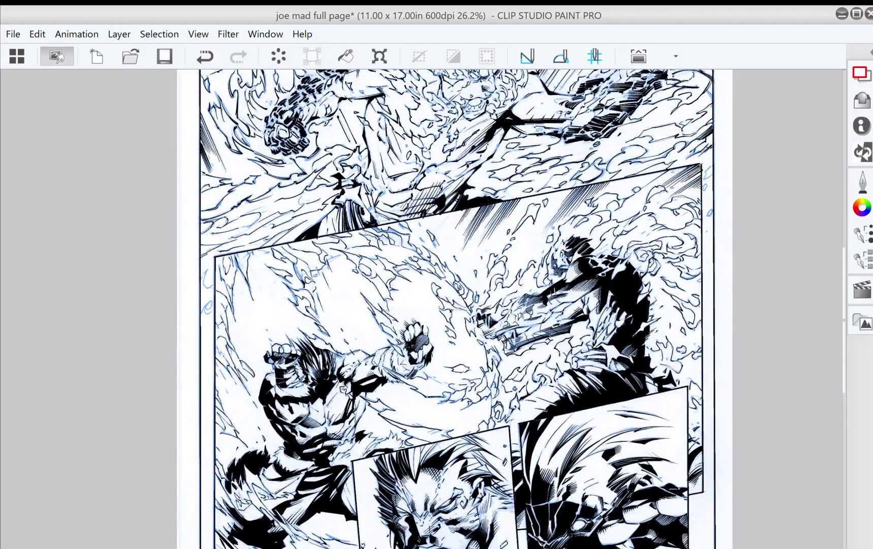
pyautogui.scroll(8, 511, 309)
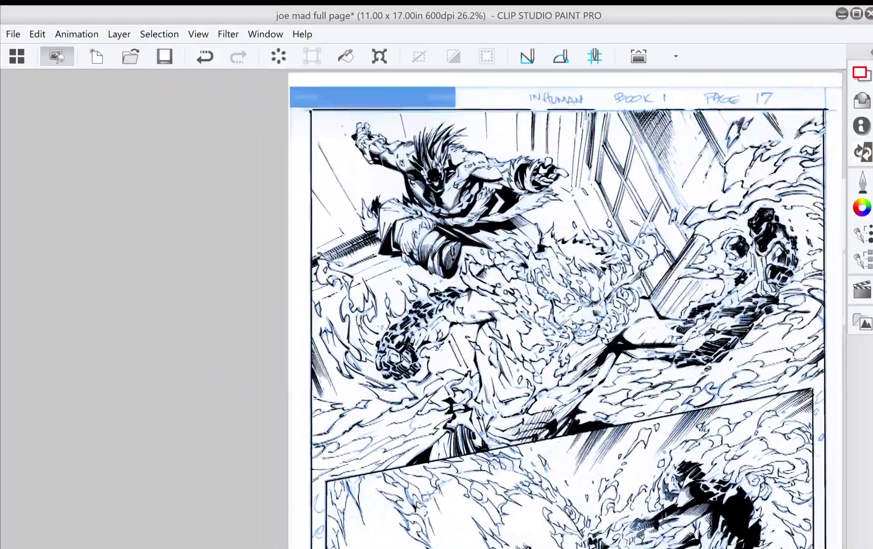
pyautogui.moveTo(508, 356); pyautogui.dragTo(377, 155)
pyautogui.scroll(-4, 432, 308)
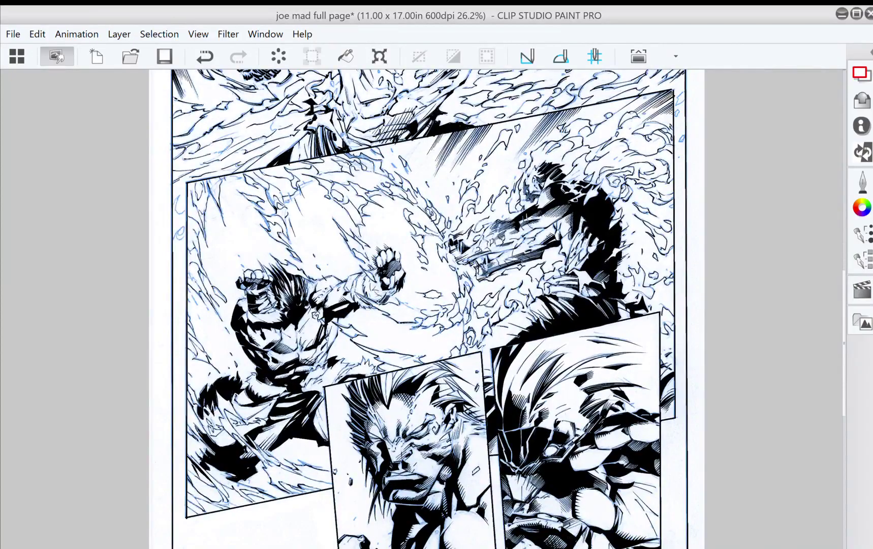
pyautogui.moveTo(432, 356); pyautogui.dragTo(473, 308)
pyautogui.scroll(-1, 523, 305)
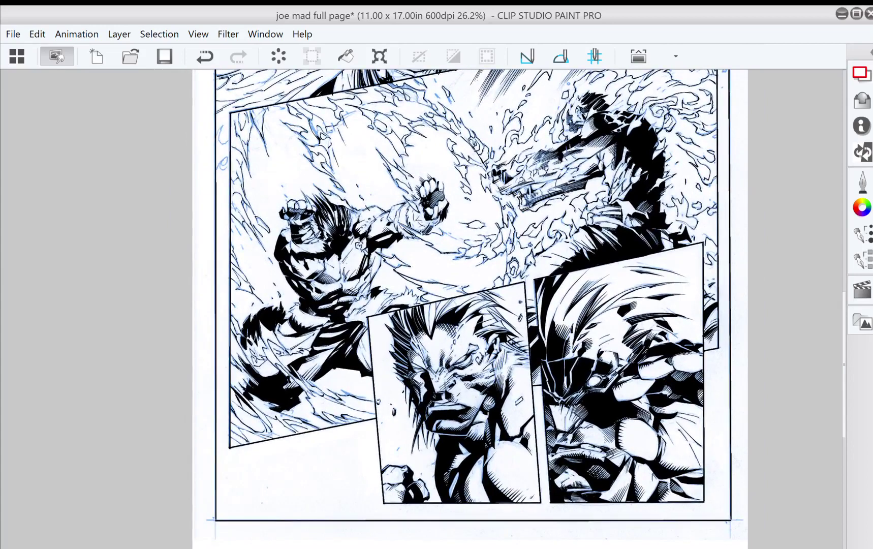